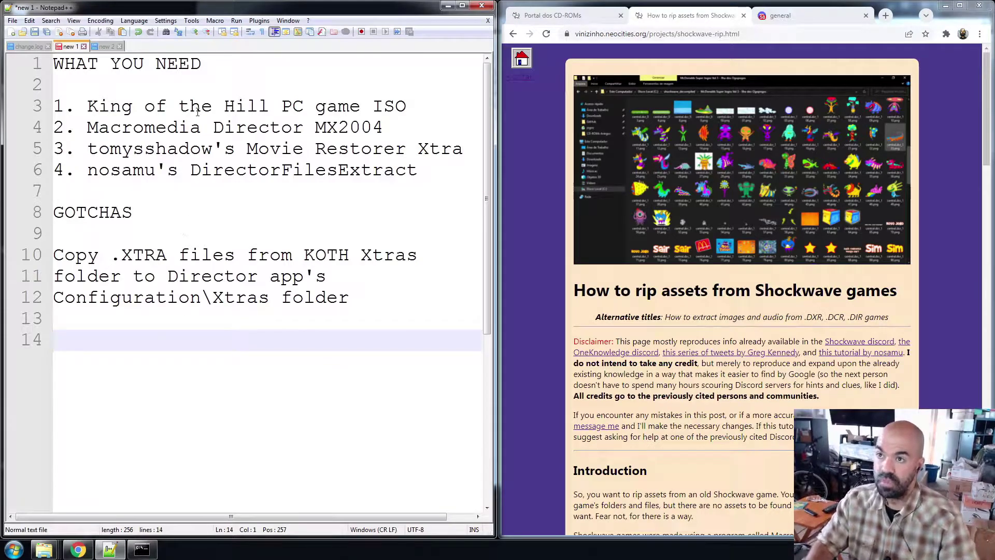
click(120, 106)
drag(53, 106, 412, 106)
click(413, 106)
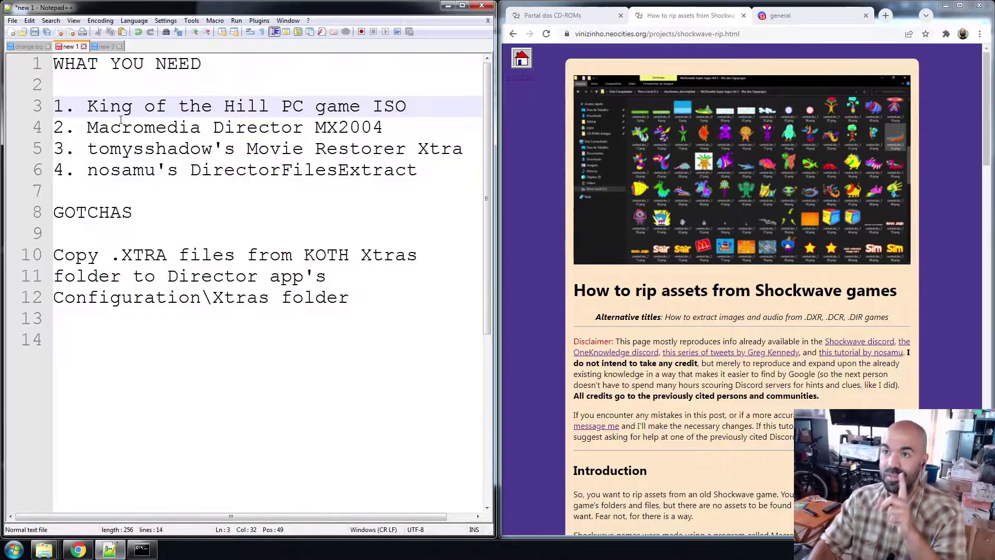
drag(87, 106, 408, 107)
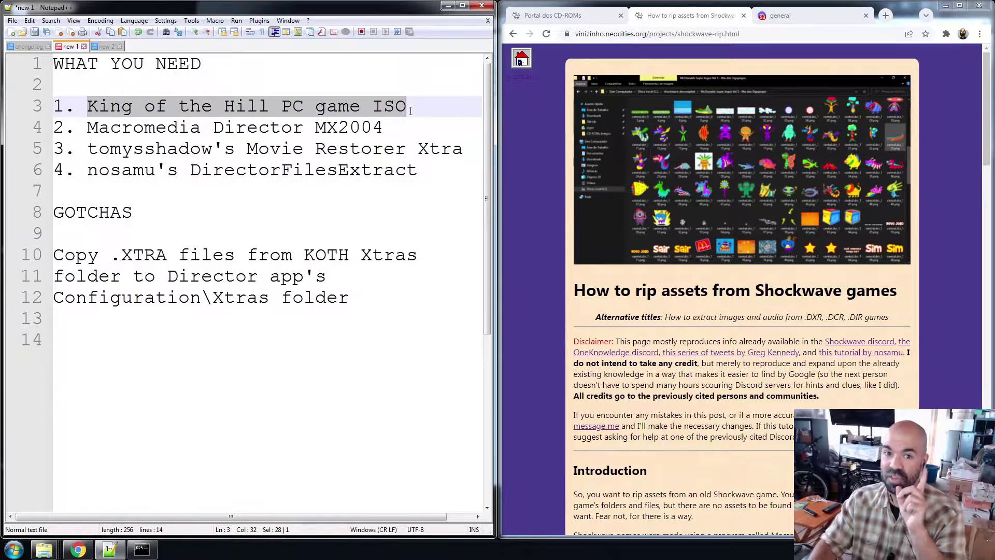
click(403, 107)
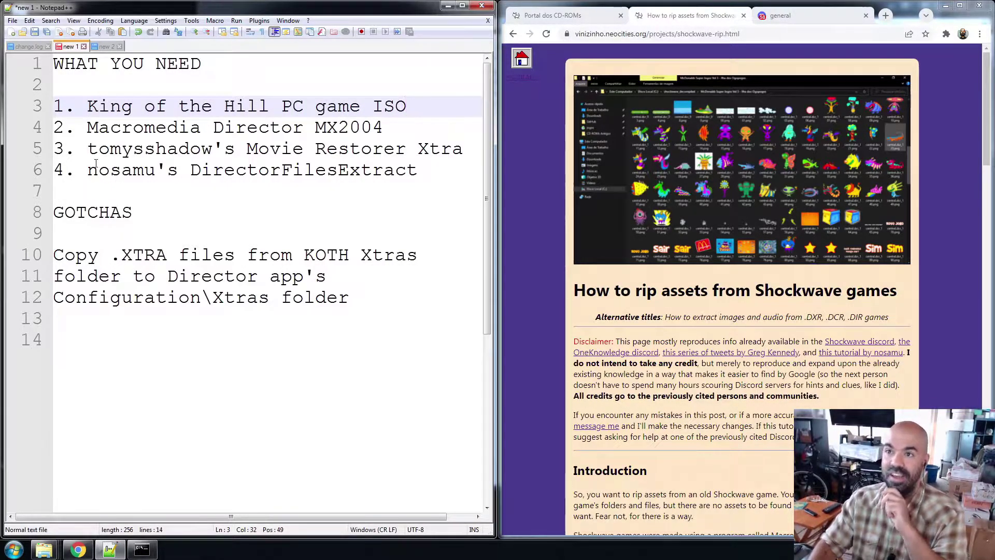
Insert a space in the second requirement so it reads "Macromedia Director MX 2004".
click(86, 128)
drag(58, 128, 407, 132)
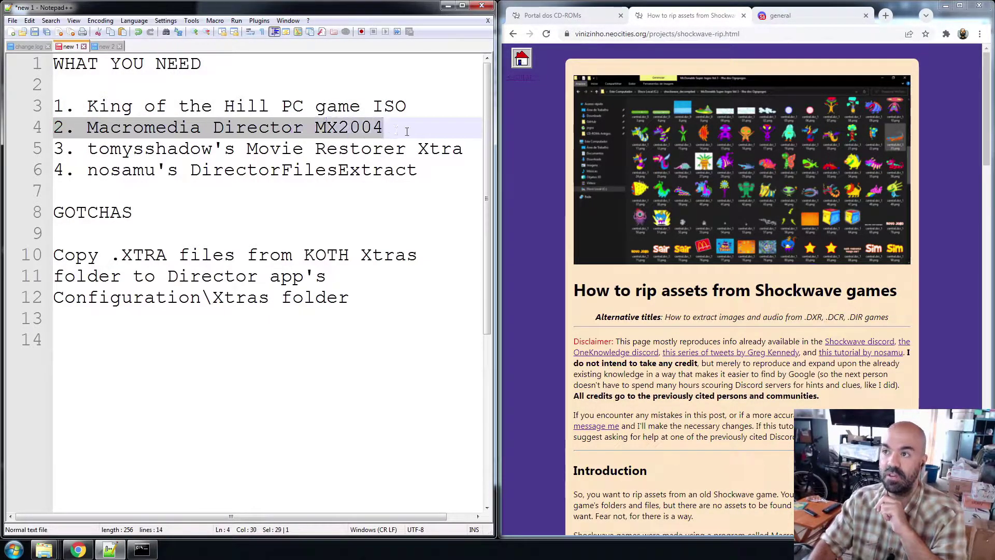
click(338, 130)
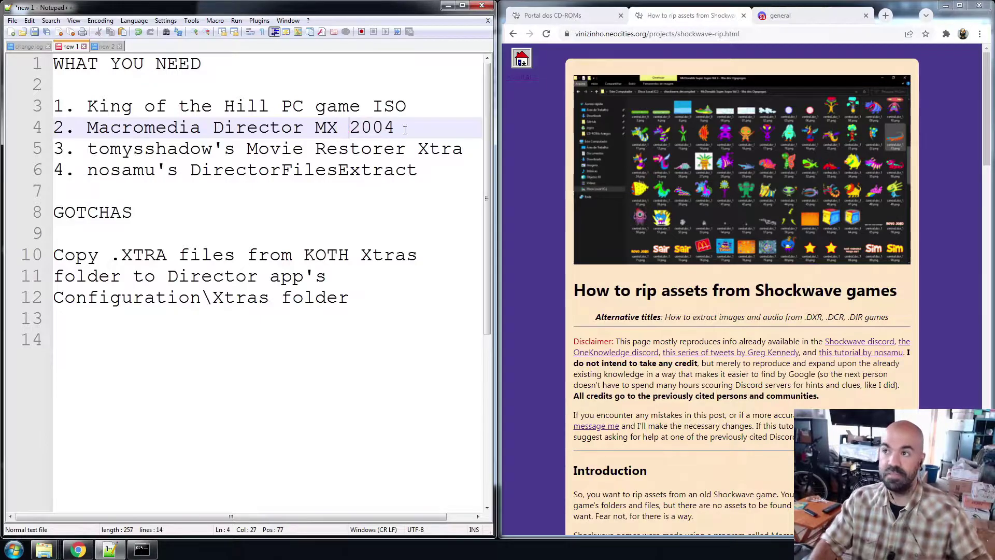
click(407, 129)
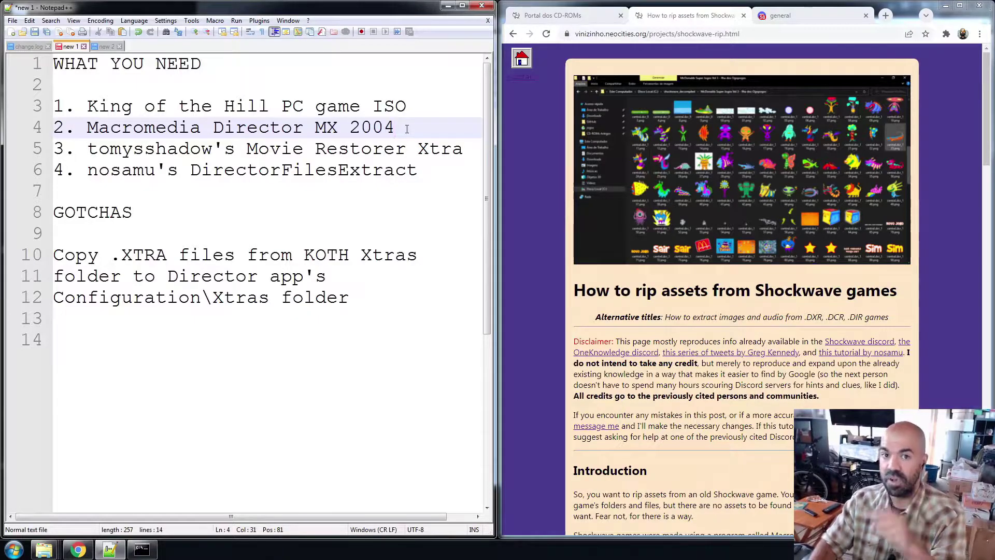
click(57, 127)
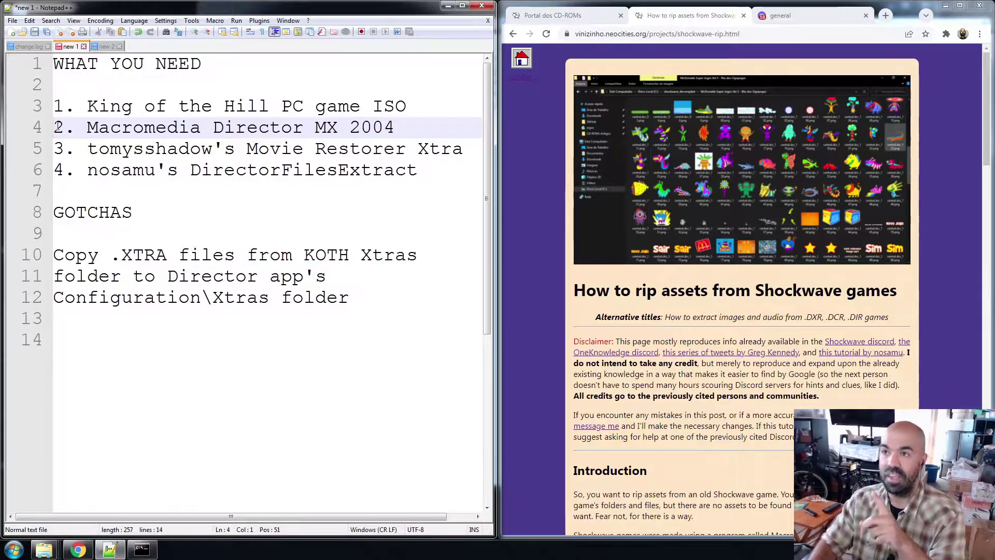
click(387, 129)
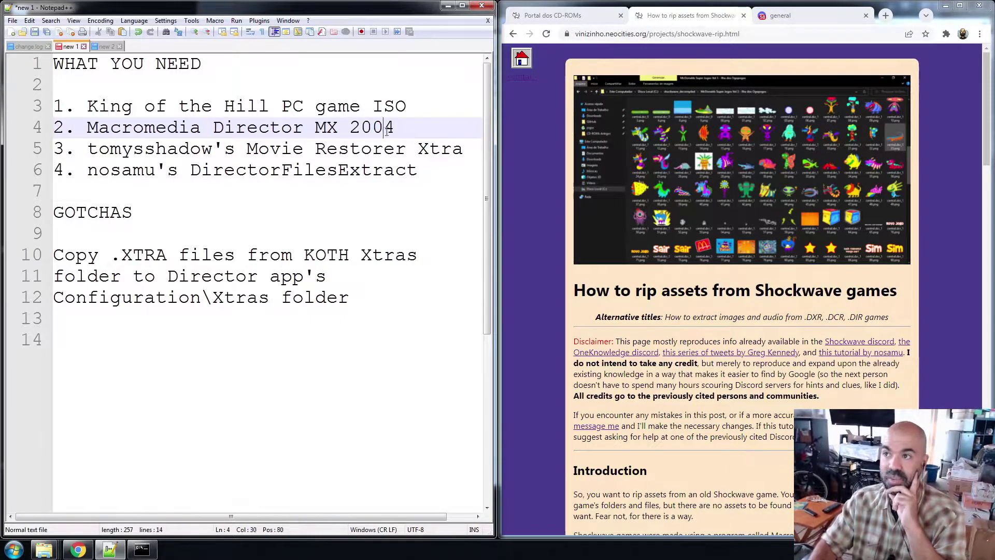
click(64, 128)
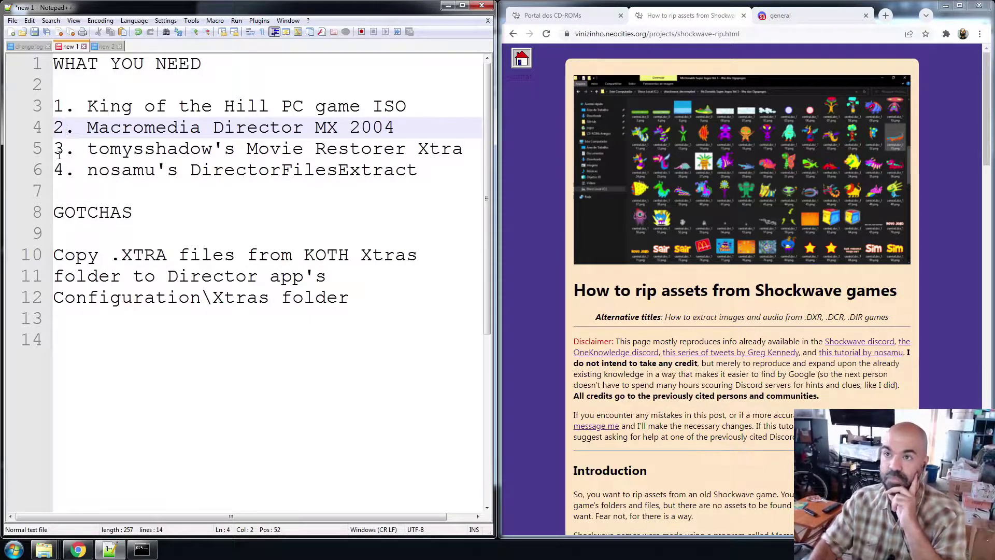
click(56, 150)
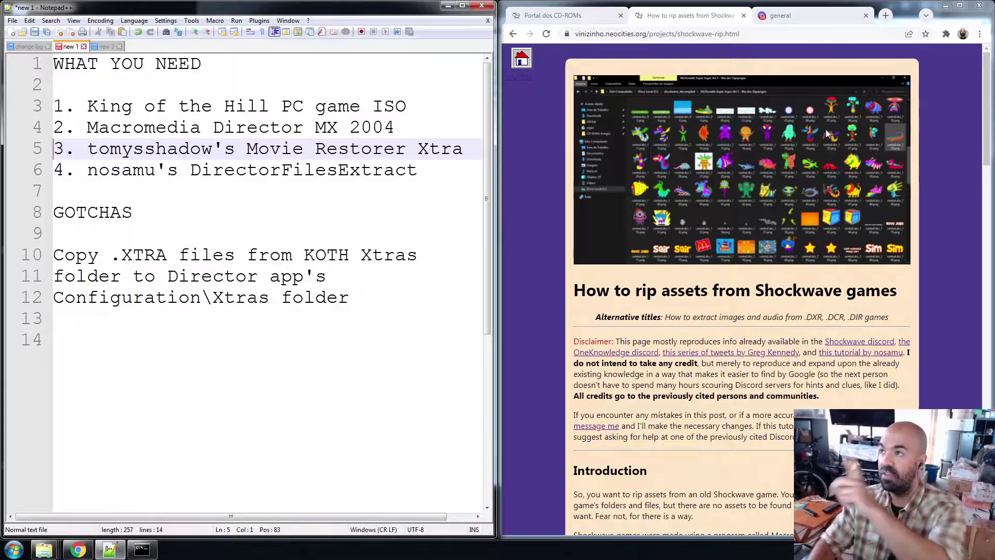
Examine the web address, disclaimer and introduction of the "How to rip assets from Shockwave games" tutorial in the browser.
click(586, 39)
click(586, 37)
click(600, 37)
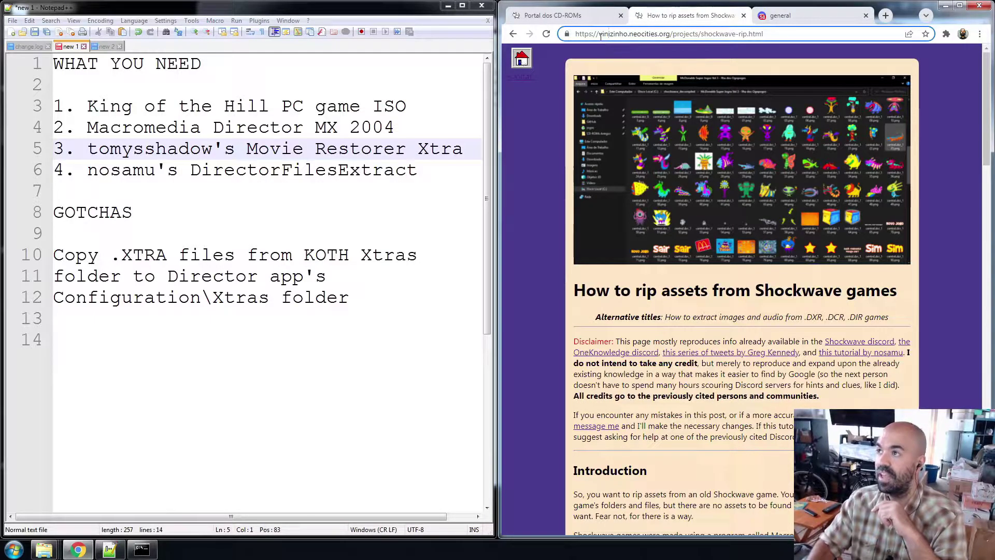
drag(602, 46, 736, 54)
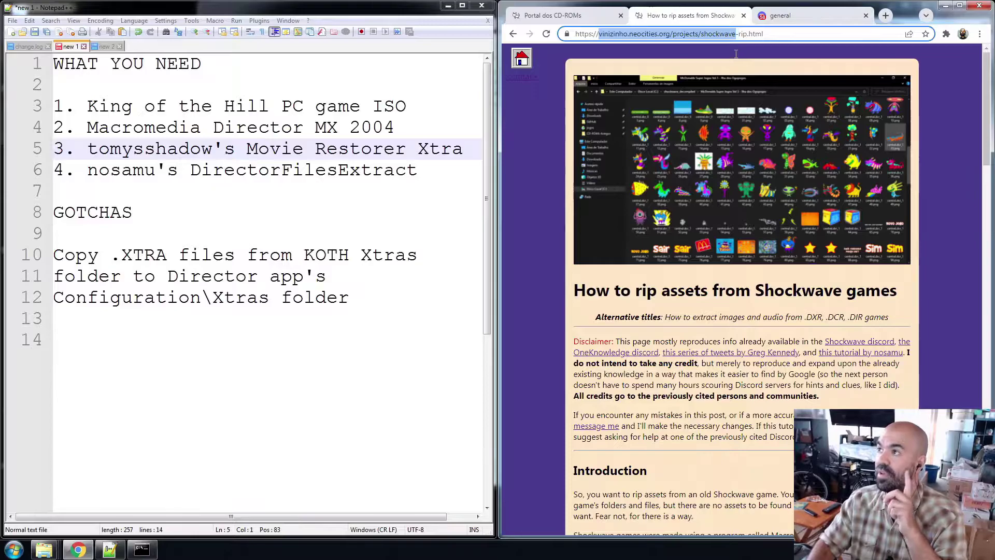
click(939, 163)
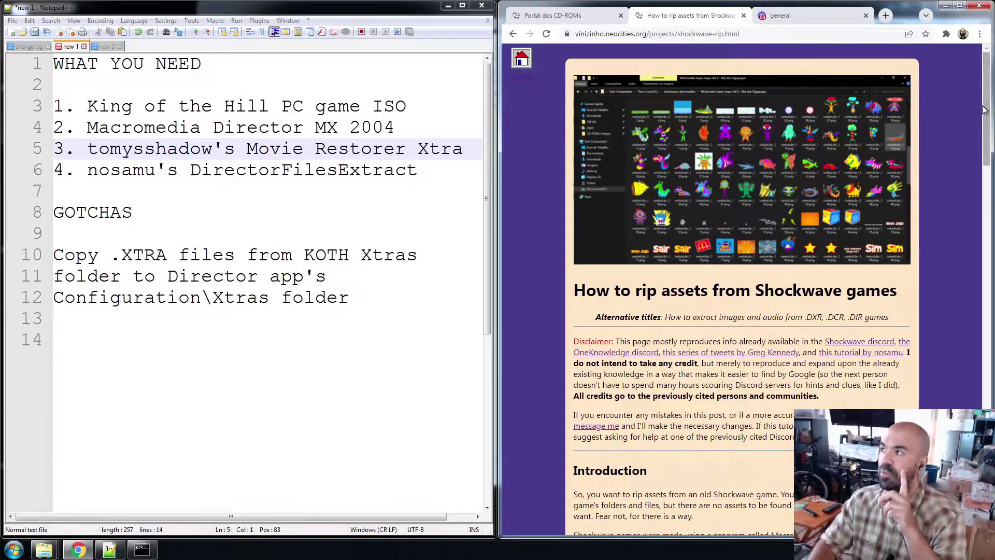
drag(985, 115, 984, 151)
scroll(984, 150, down, 1)
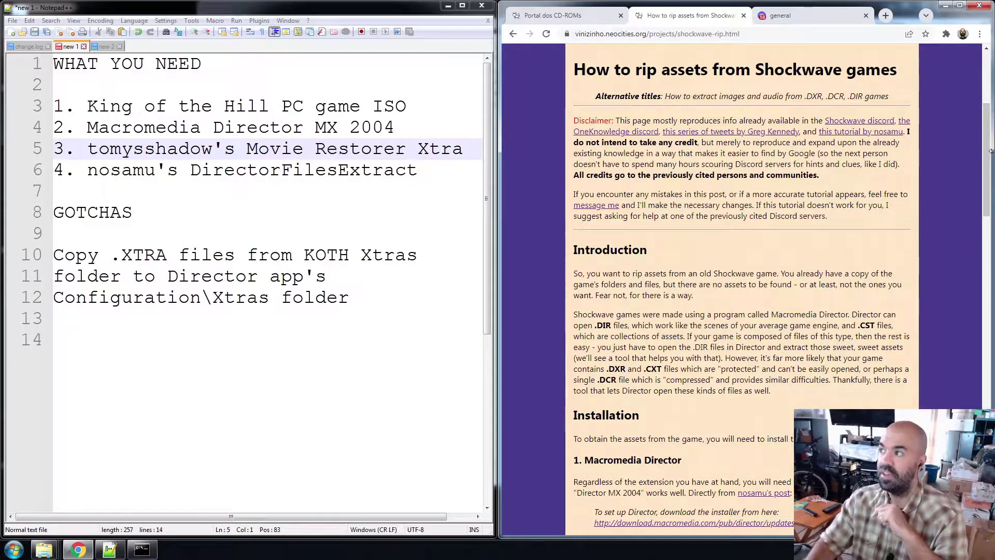
drag(992, 151, 991, 98)
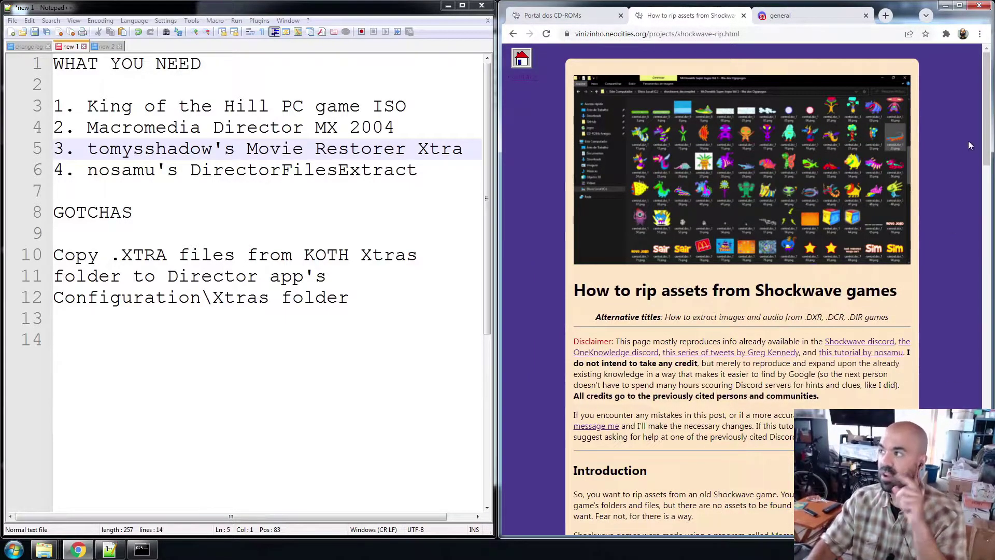
scroll(970, 165, down, 5)
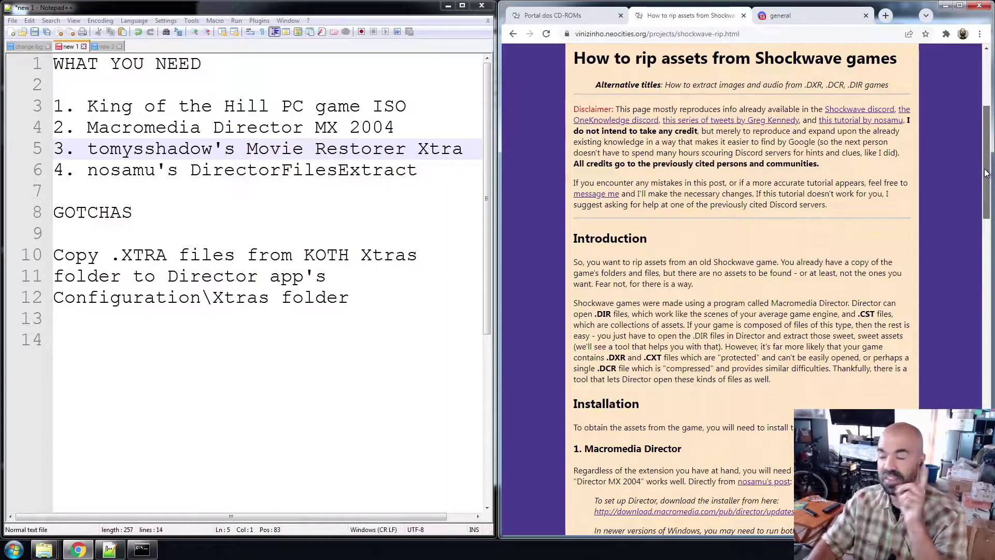
drag(984, 169, 984, 170)
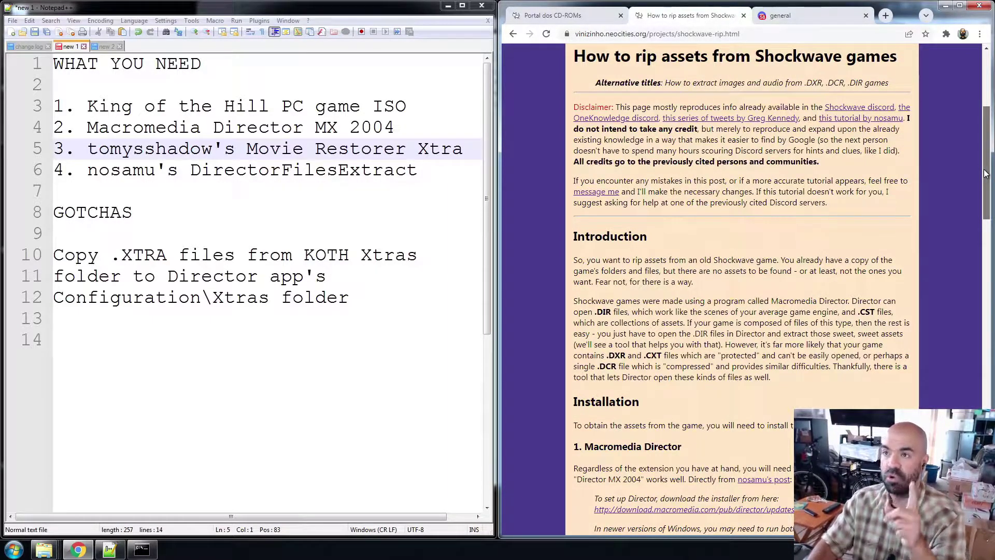
drag(984, 174, 986, 175)
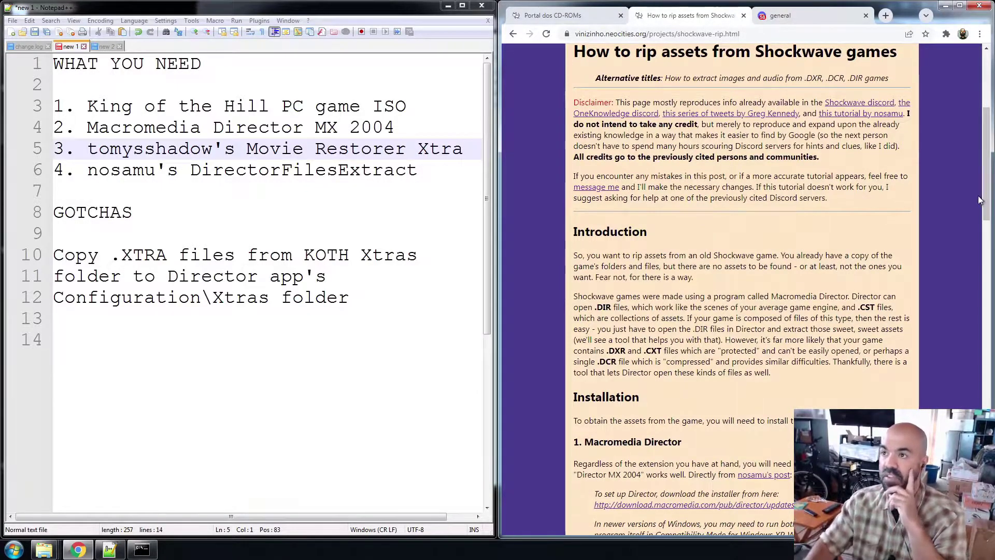
drag(987, 198, 984, 127)
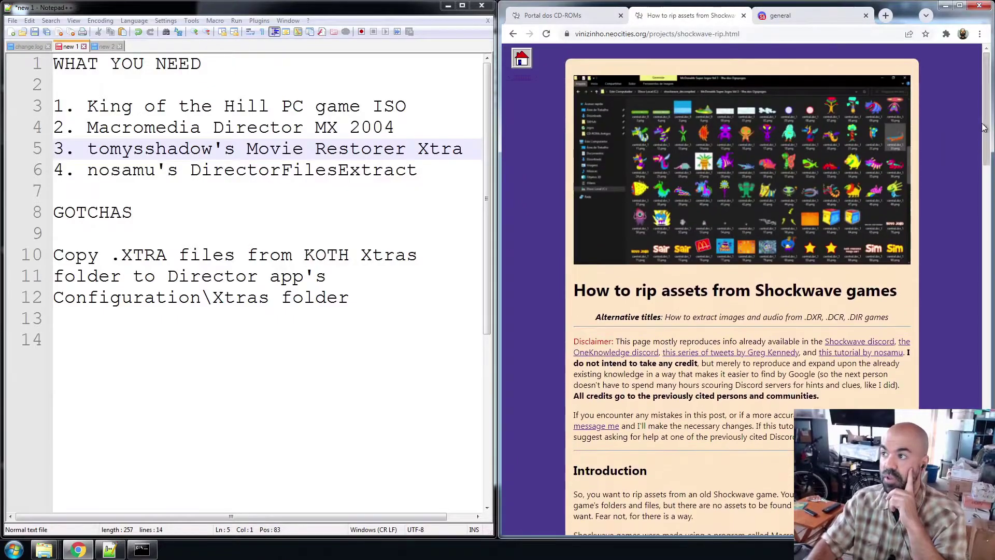
click(121, 170)
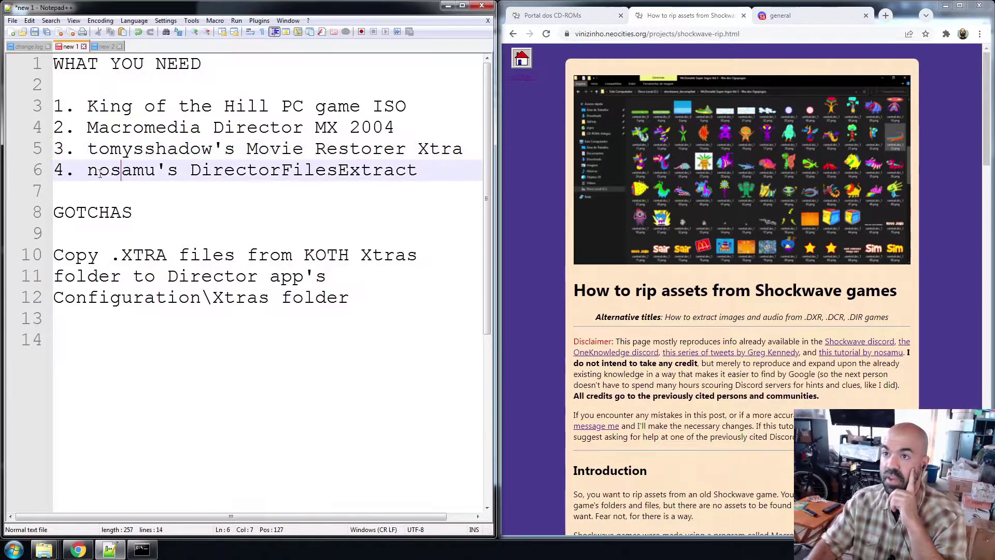
drag(54, 171, 423, 171)
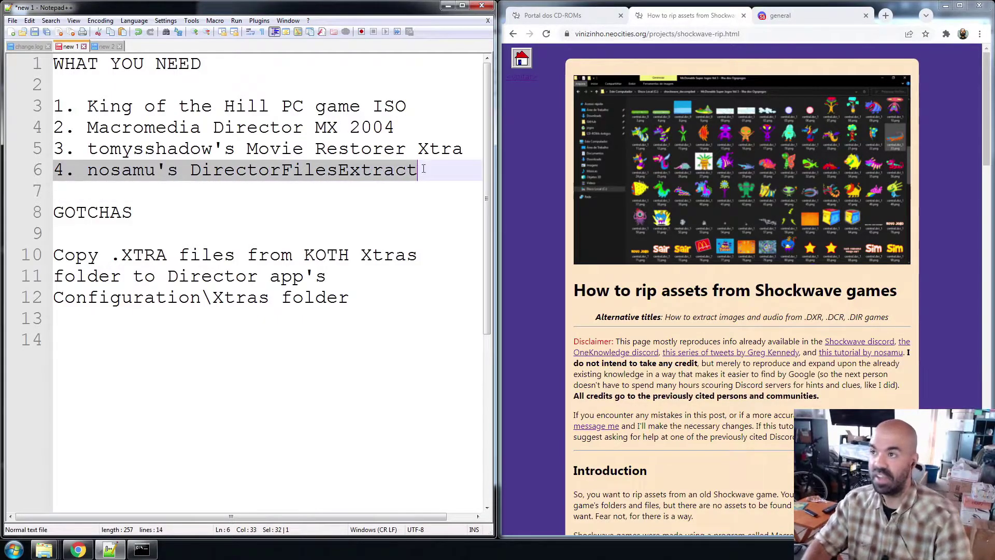
click(424, 172)
drag(87, 172, 155, 173)
click(423, 172)
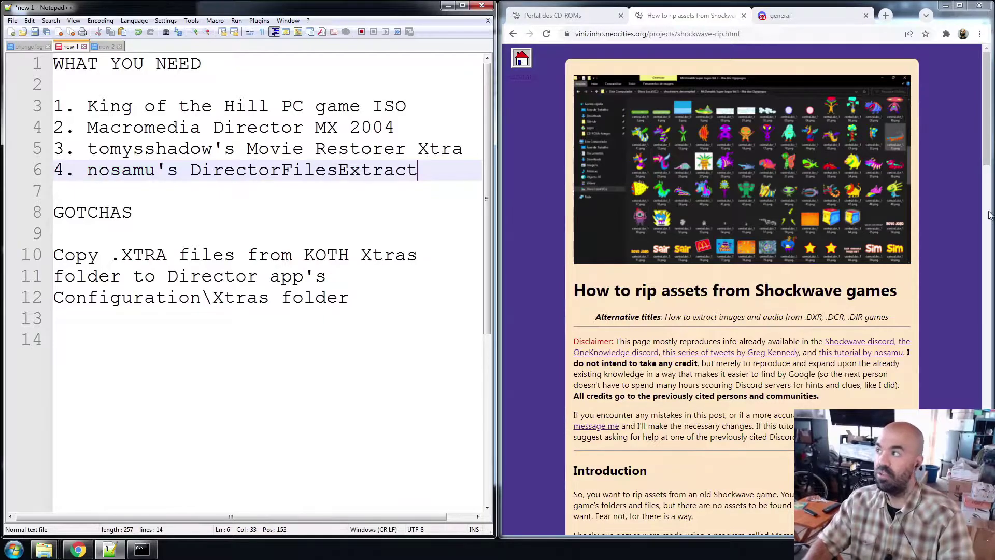
Look over the tutorial's Installation section and the general channel of the Shockwave Discord server.
scroll(984, 151, down, 10)
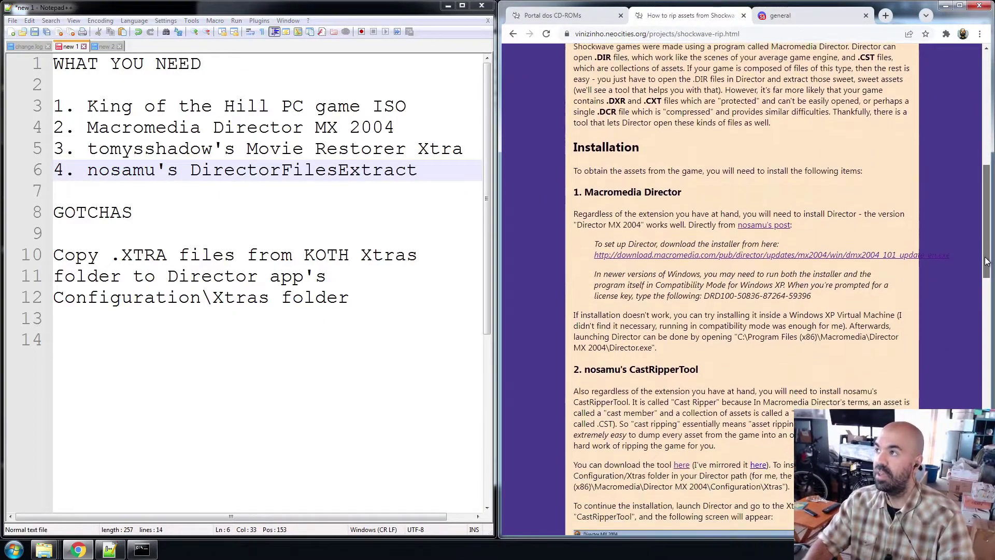
click(783, 15)
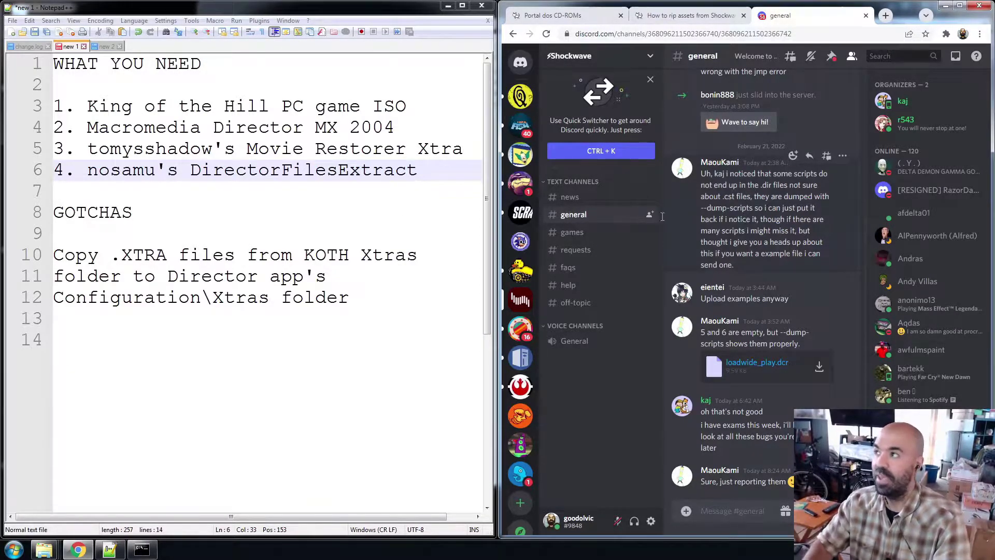
click(651, 16)
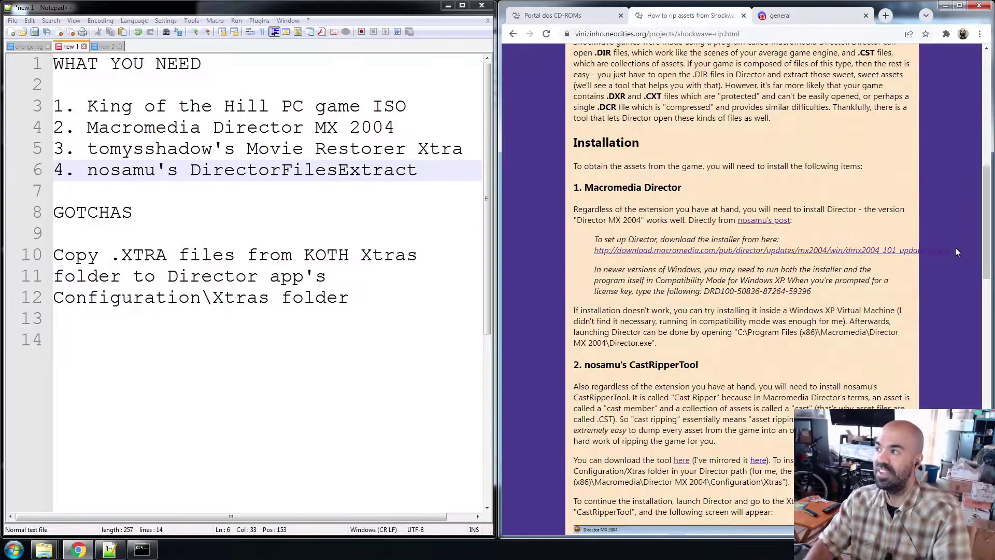
click(801, 16)
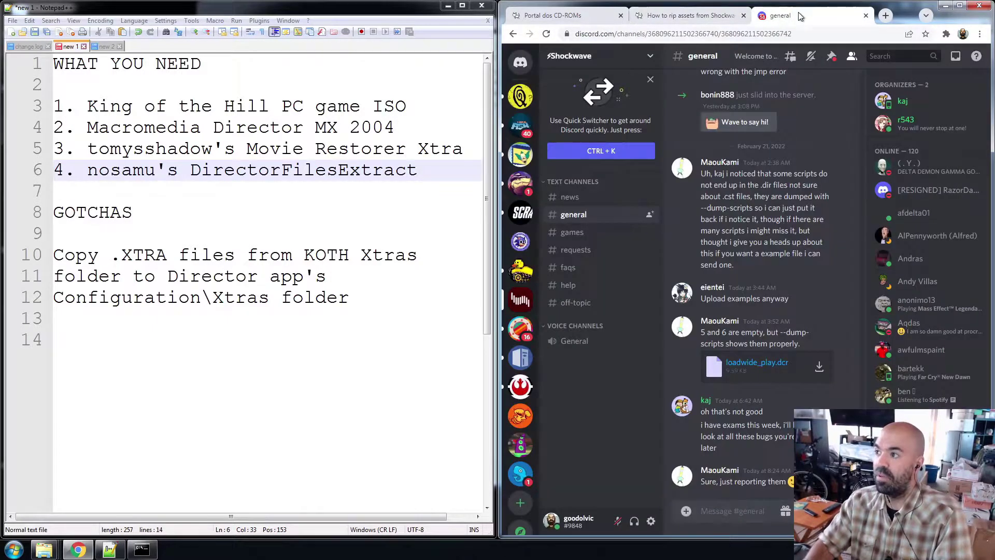
click(671, 15)
drag(90, 173, 156, 171)
click(384, 169)
mouse_move(425, 170)
mouse_down()
mouse_move(191, 170)
mouse_move(420, 171)
mouse_up()
click(248, 170)
click(429, 169)
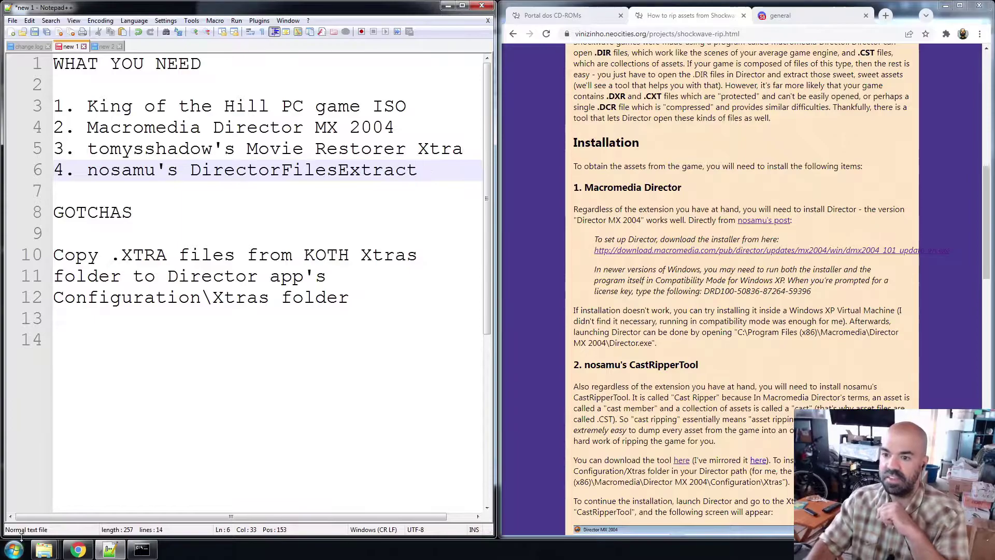
mouse_move(44, 549)
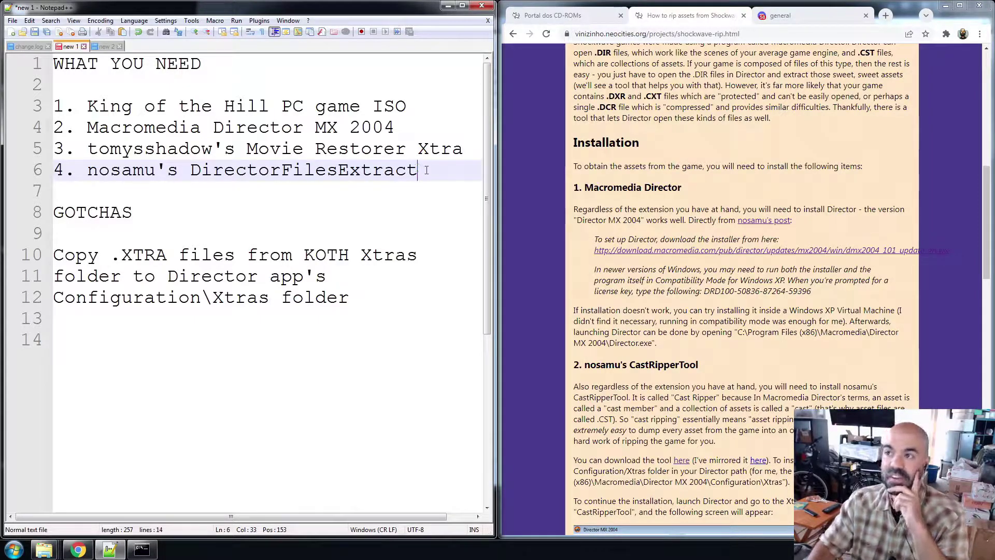
click(332, 212)
click(353, 319)
click(286, 361)
click(144, 107)
key(Up)
key(Up)
key(End)
click(98, 106)
click(444, 99)
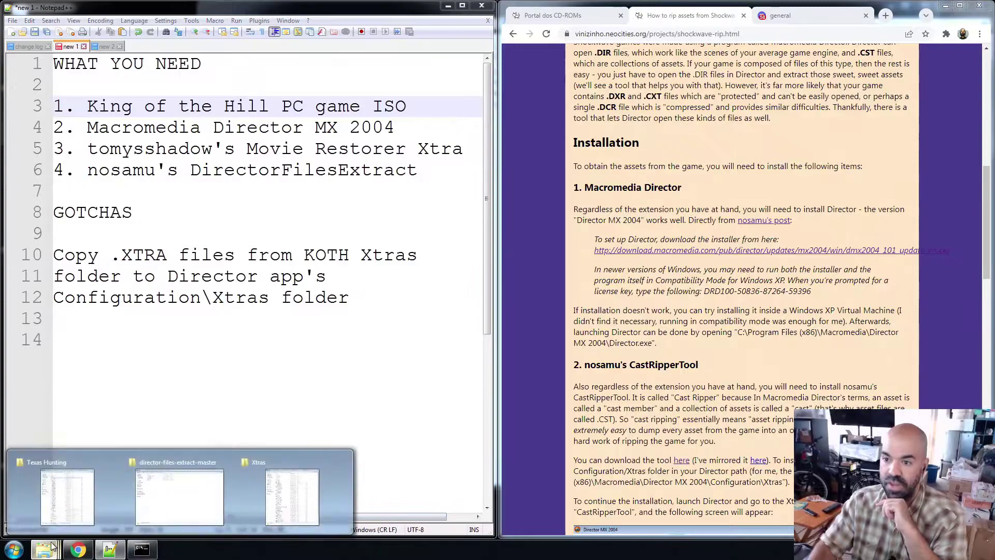
Switch to the Texas Hunting window in File Explorer, go up to the King-of-the-Hill_Win_EN folder and select KOTH_PC.iso.
click(70, 506)
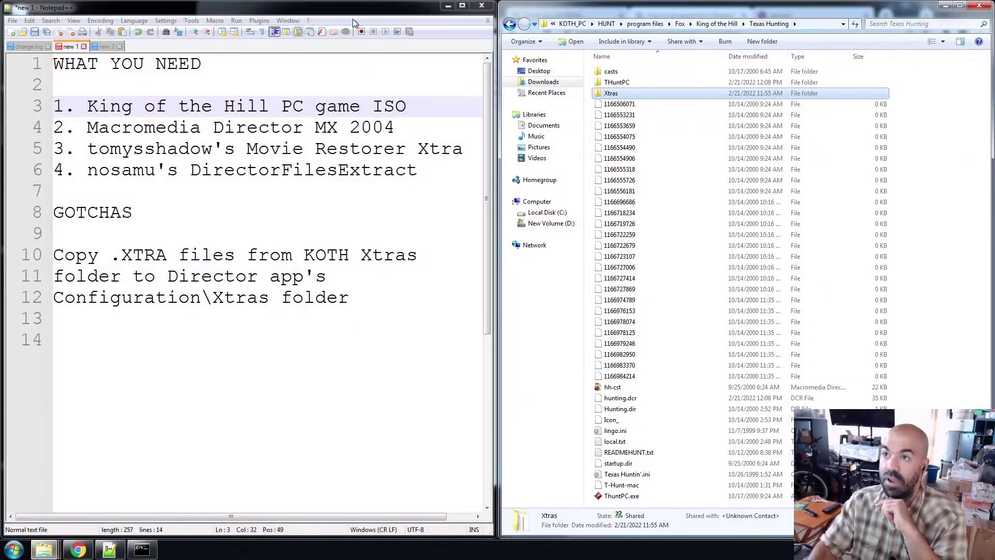
click(573, 24)
click(644, 23)
key(Right)
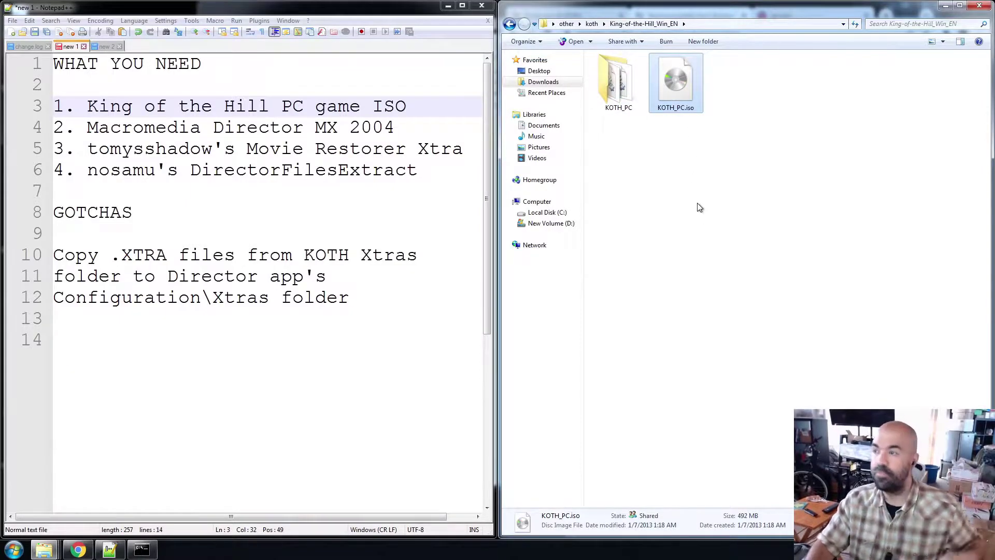
Examine the mounting and extraction options available for KOTH_PC.iso.
right_click(672, 91)
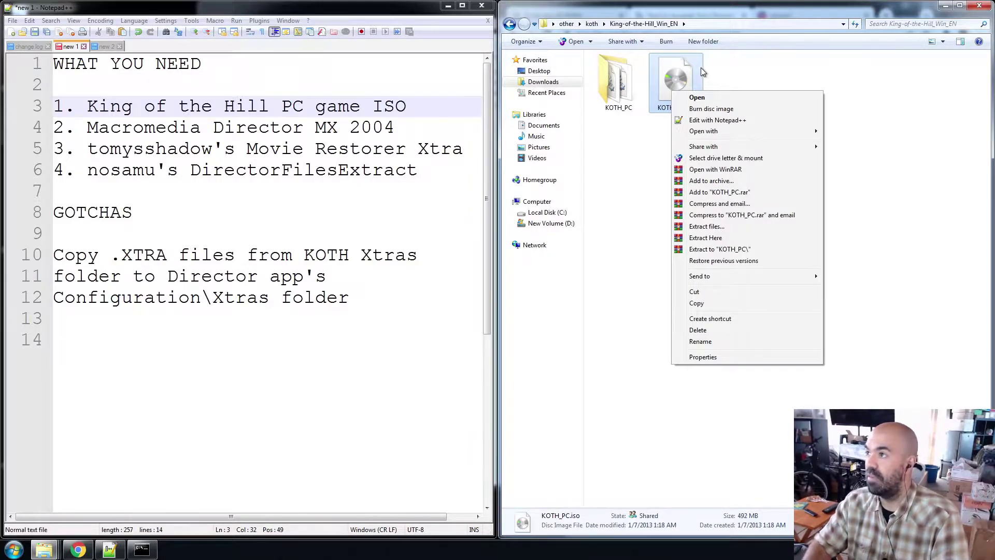
mouse_move(725, 133)
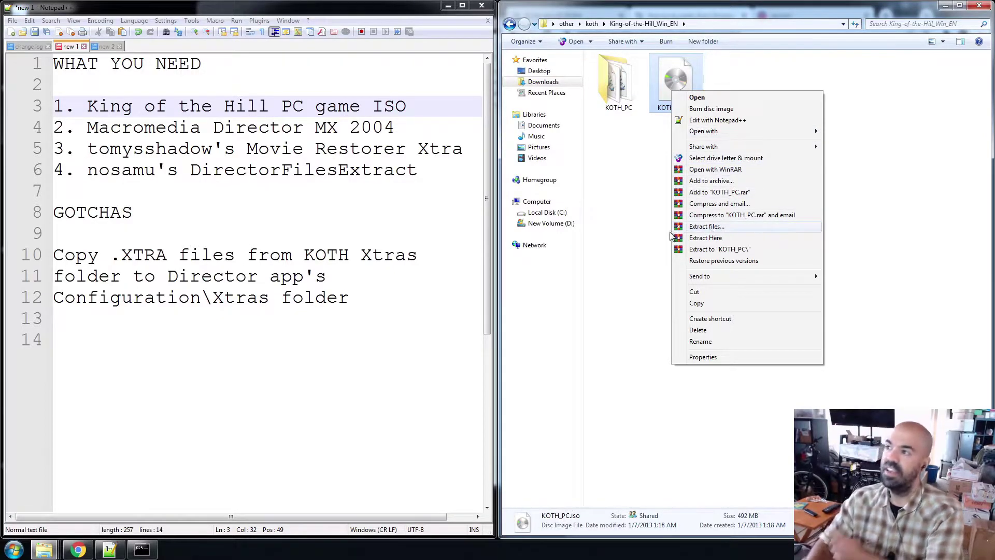
click(609, 232)
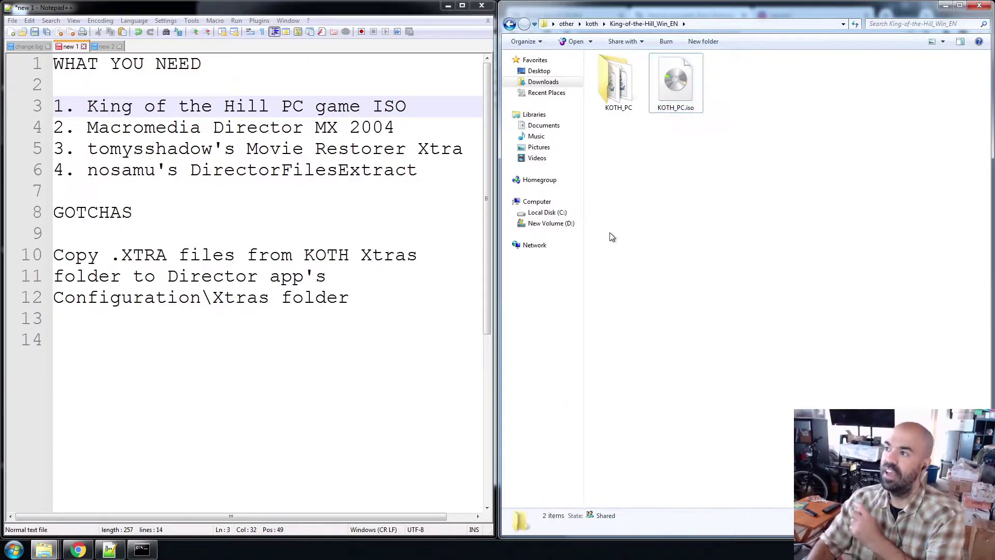
right_click(680, 88)
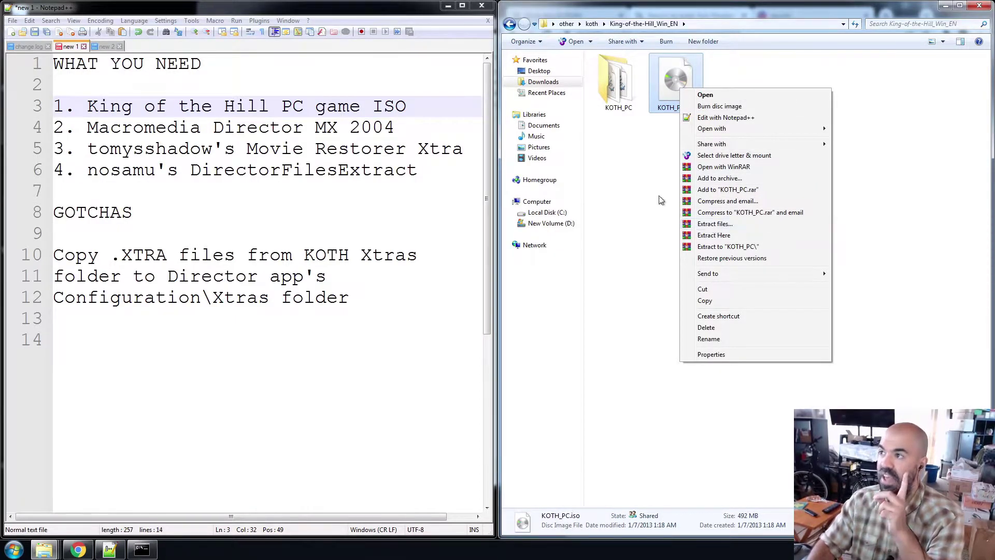
Open the extracted KOTH_PC folder beside the ISO and look at its HOOT and HUNT subfolders.
click(622, 179)
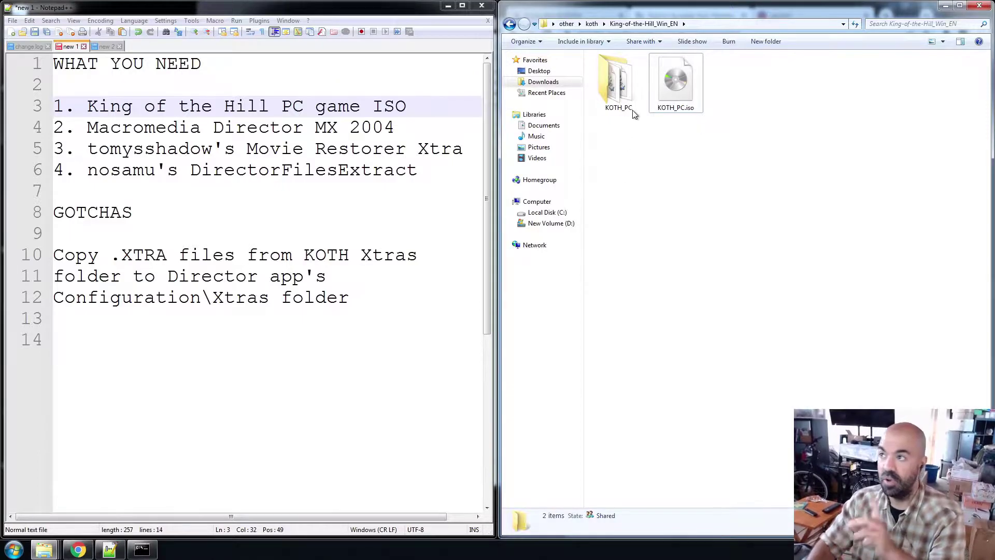
click(673, 92)
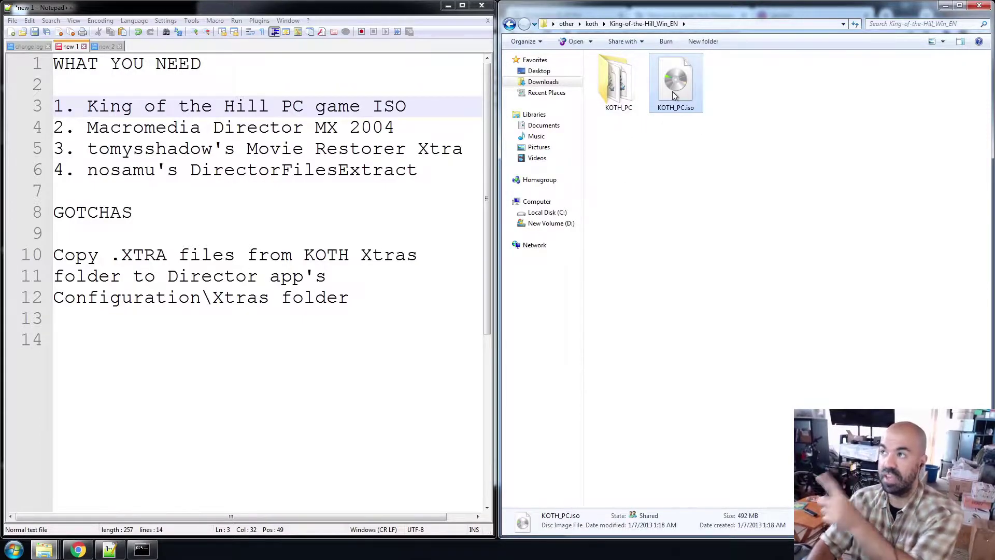
double_click(627, 77)
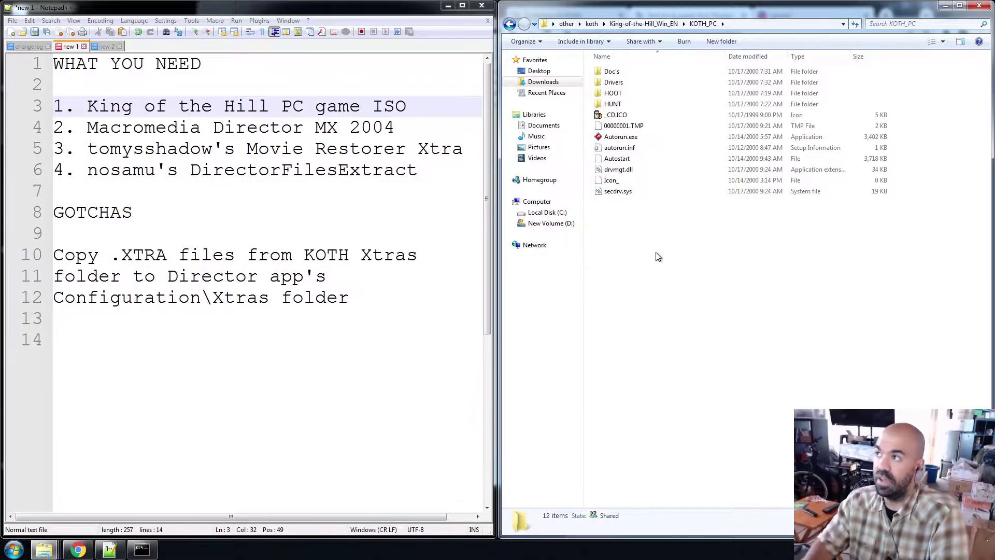
click(631, 94)
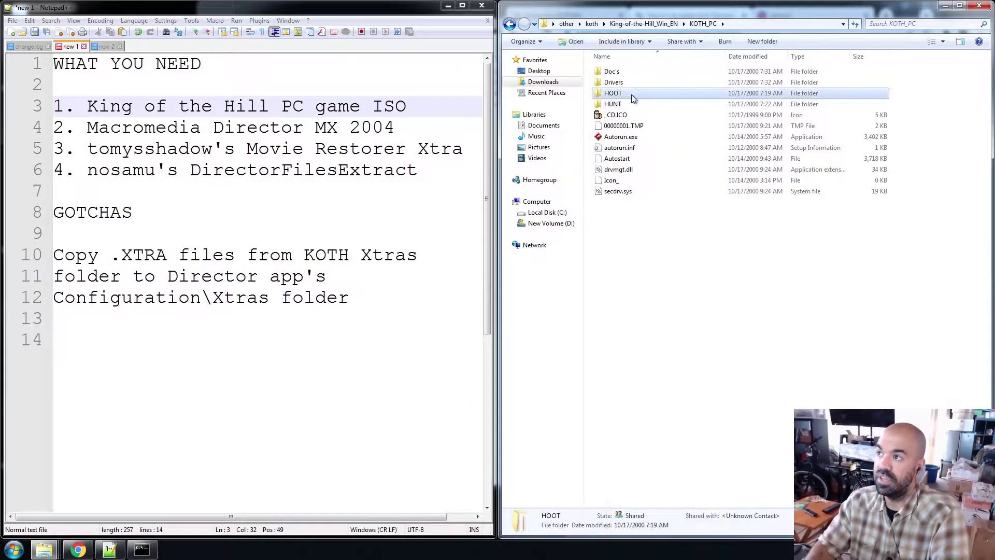
click(628, 105)
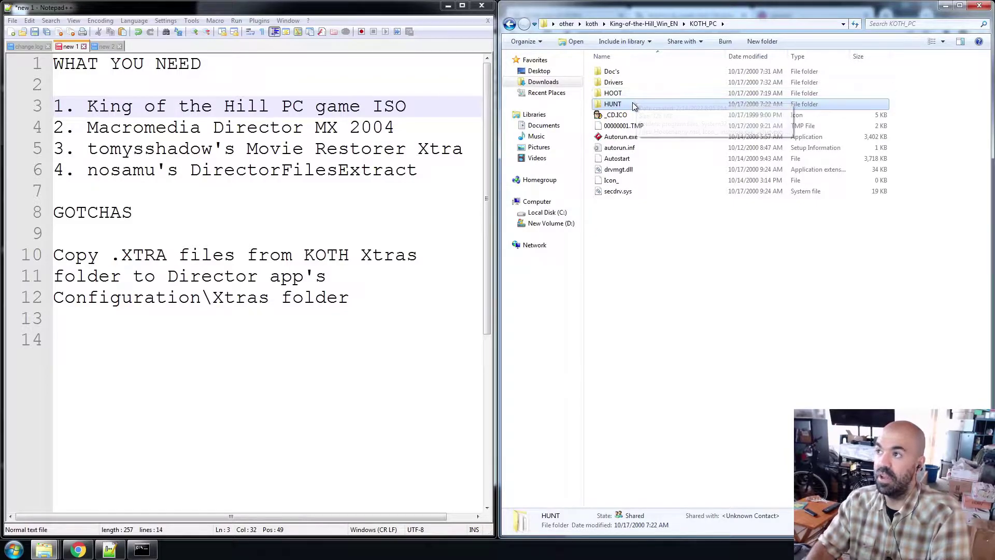
click(643, 94)
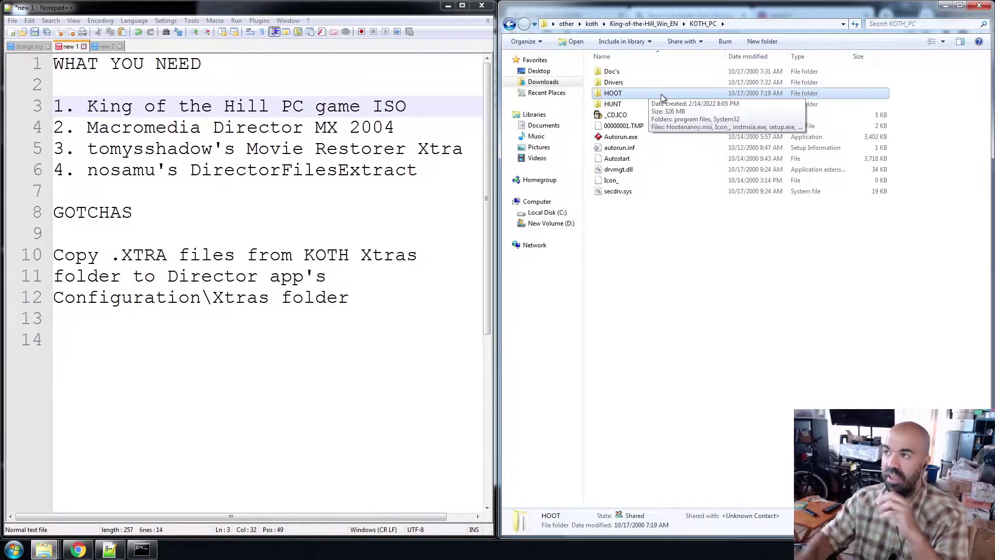
click(628, 94)
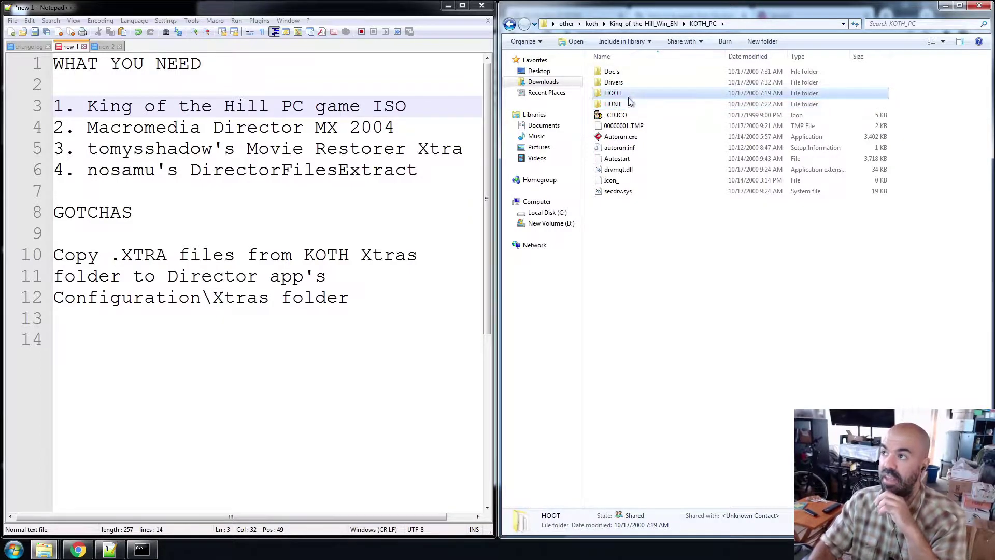
Open the Texas Hunting folder under HUNT\program files\Fox\King of the Hill and locate ThuntPC.exe.
double_click(628, 103)
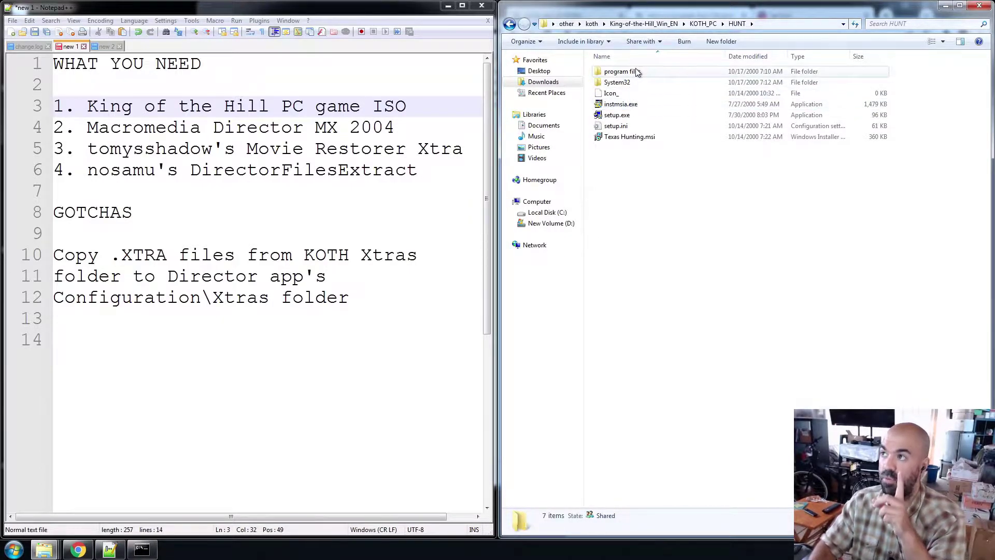
double_click(637, 73)
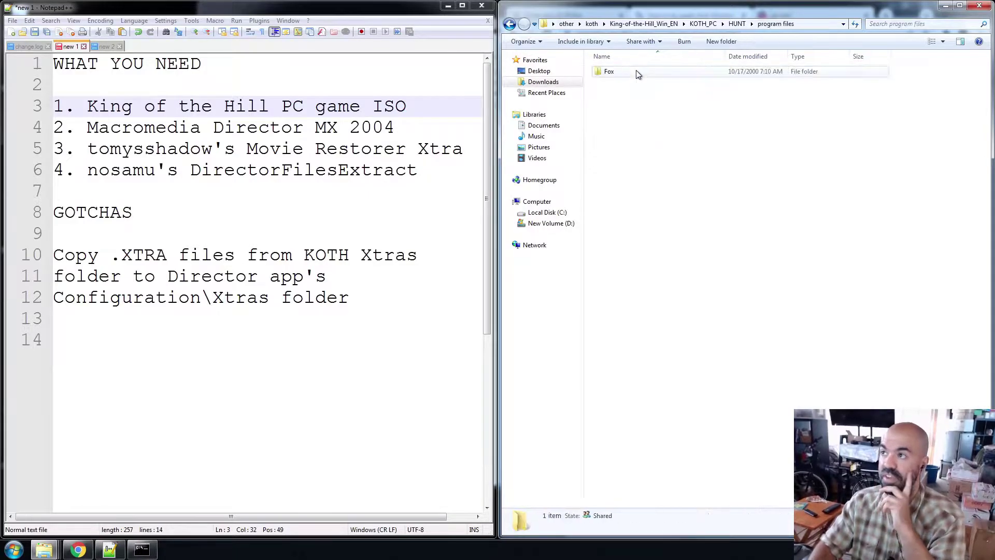
double_click(637, 73)
double_click(637, 73)
double_click(637, 72)
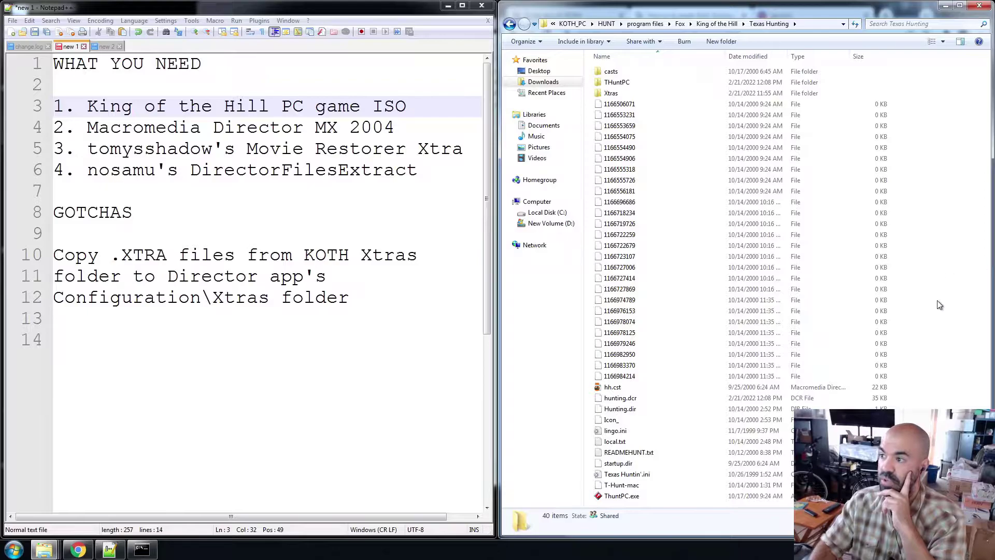
drag(778, 501, 618, 496)
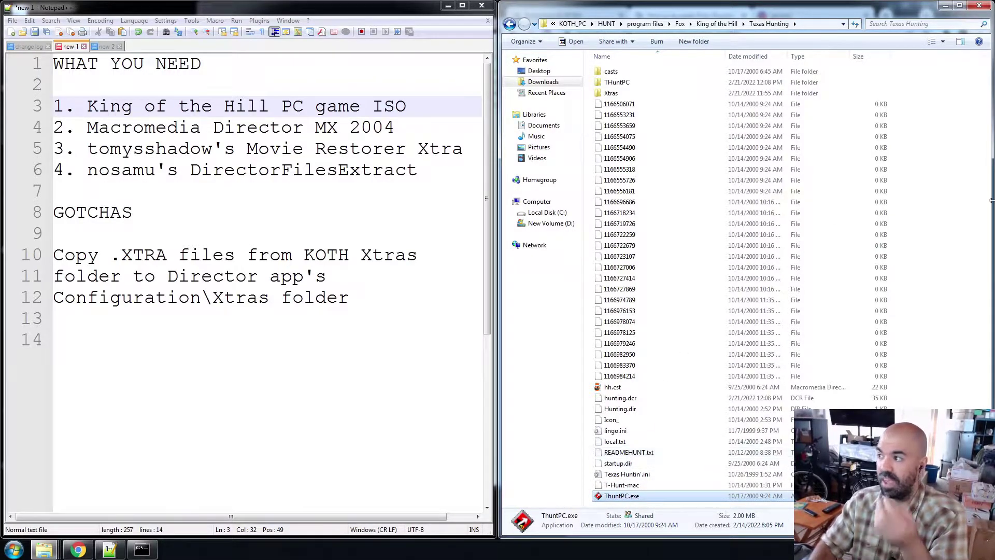
click(940, 298)
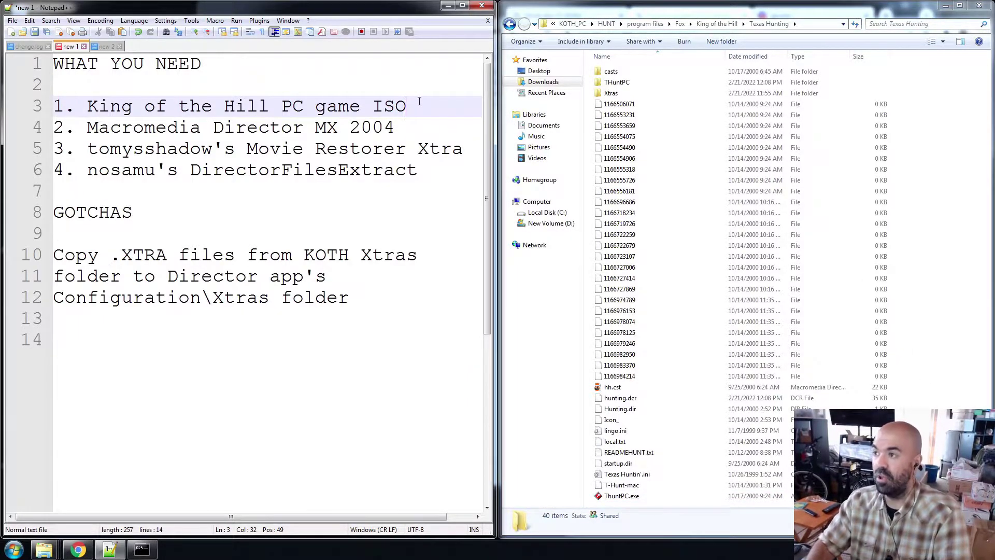
Mark the Macromedia Director MX 2004 line in the notes and bring up the Director MX 2004 installation folder from the Xtras window.
click(258, 128)
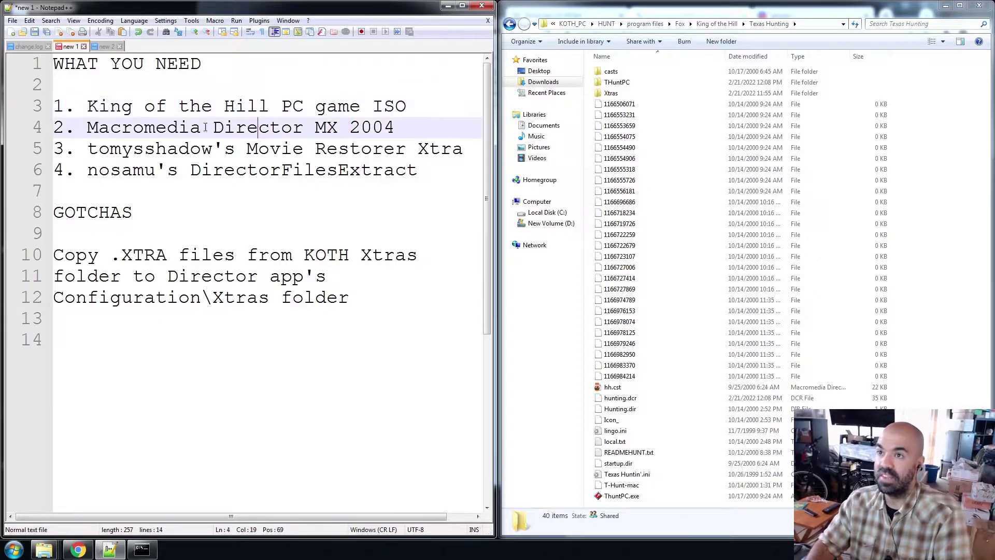
click(255, 128)
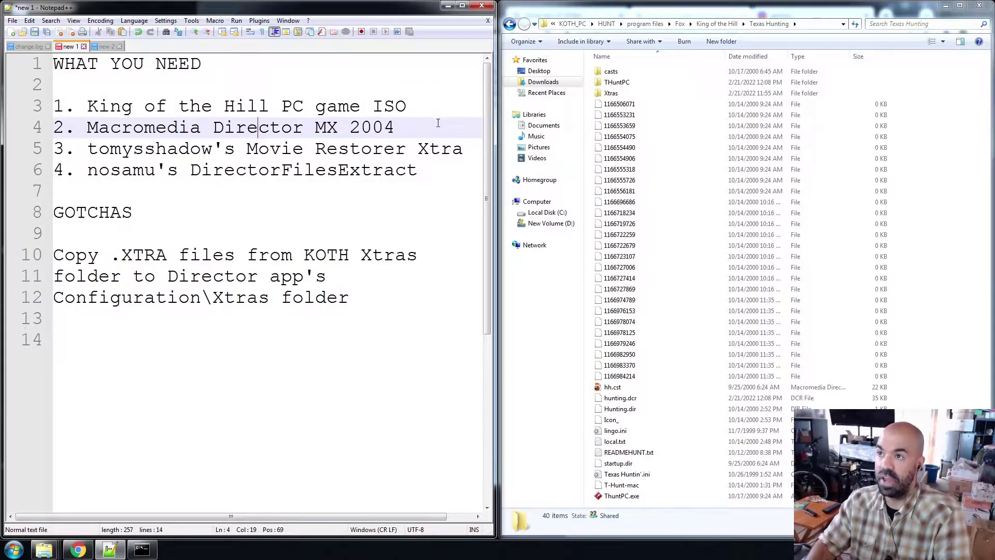
right_click(39, 552)
click(42, 551)
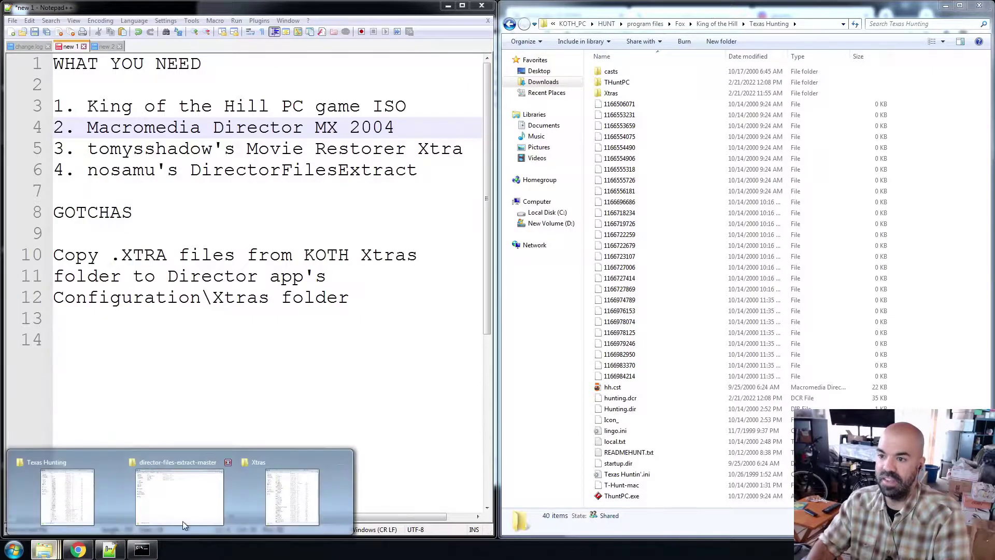
click(314, 495)
click(697, 23)
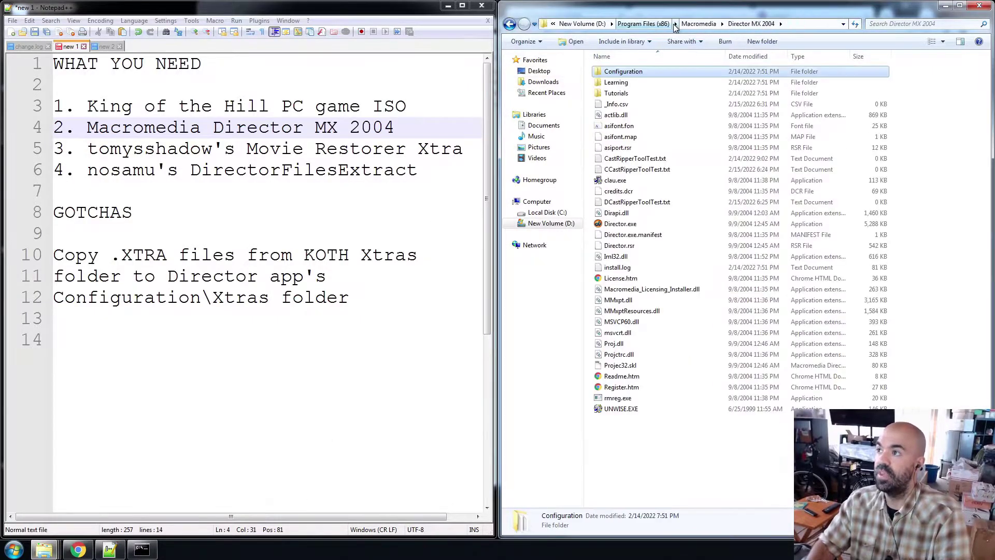
Locate the Director.exe application in the Director MX 2004 folder.
click(635, 446)
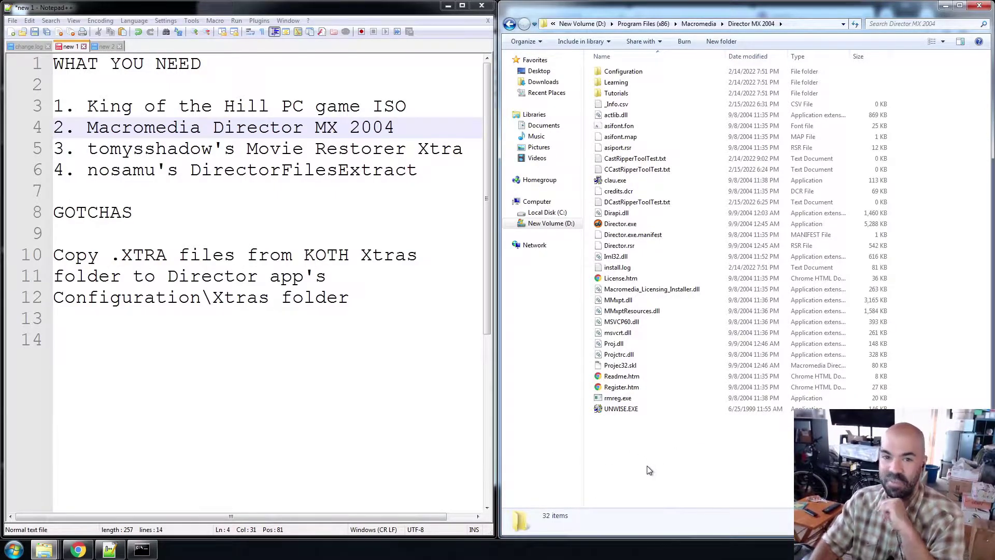
click(640, 226)
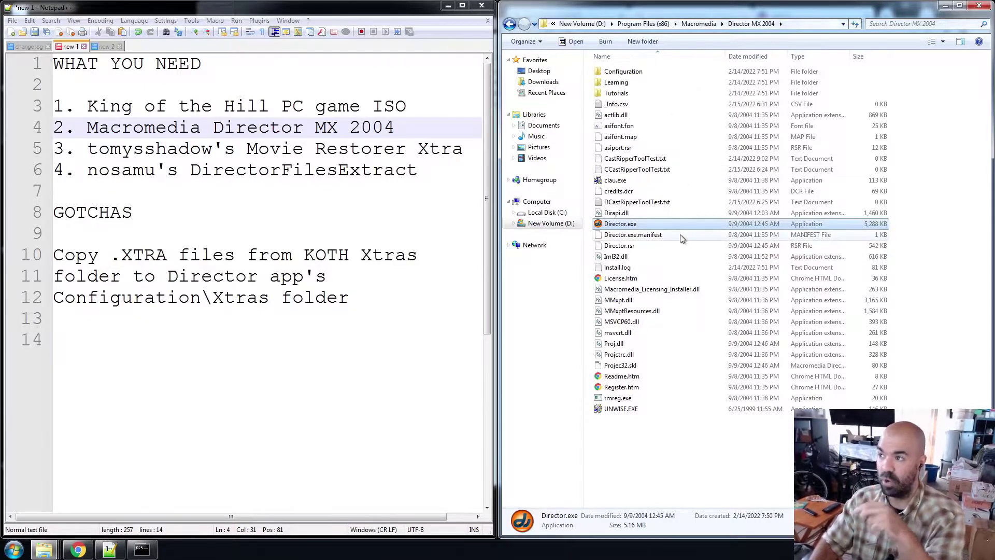
click(684, 472)
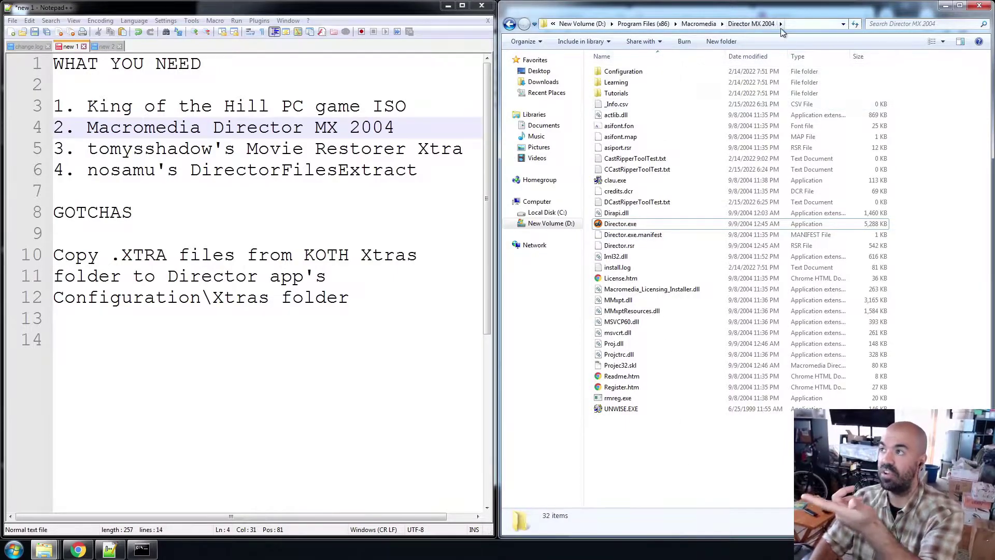
click(630, 227)
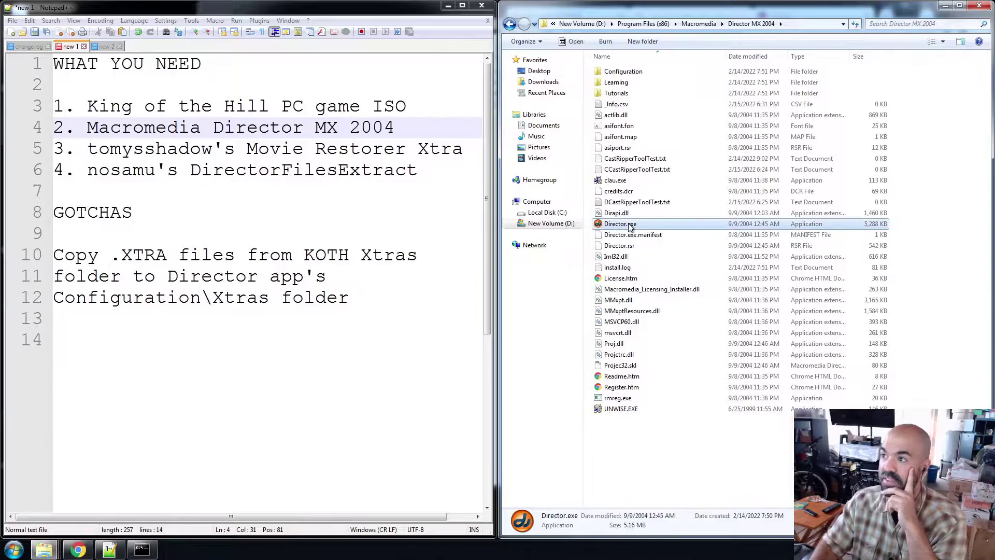
Review the GOTCHAS note about copying .XTRA files from the KOTH Xtras folder to Director's Configuration\Xtras folder.
click(357, 404)
click(77, 255)
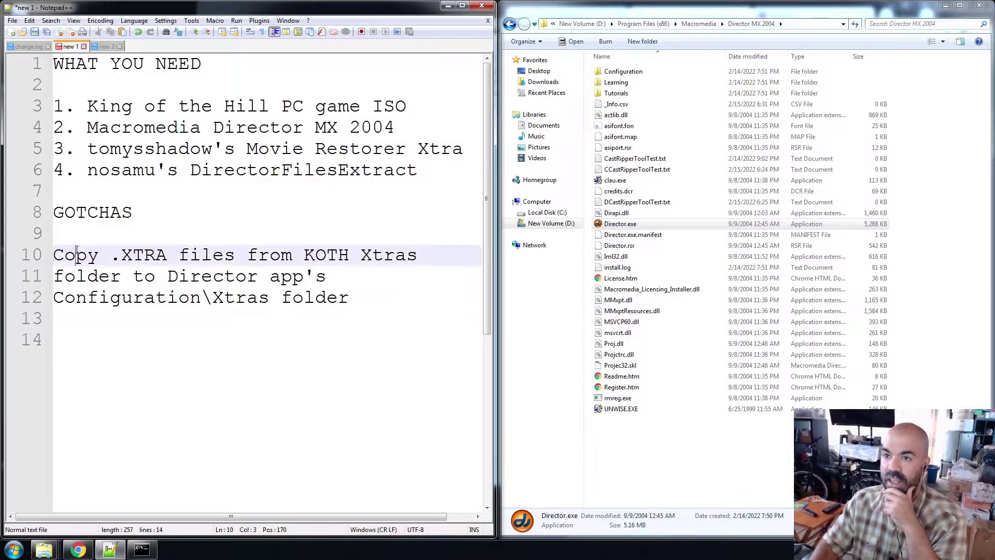
drag(53, 254, 353, 298)
click(388, 300)
click(200, 256)
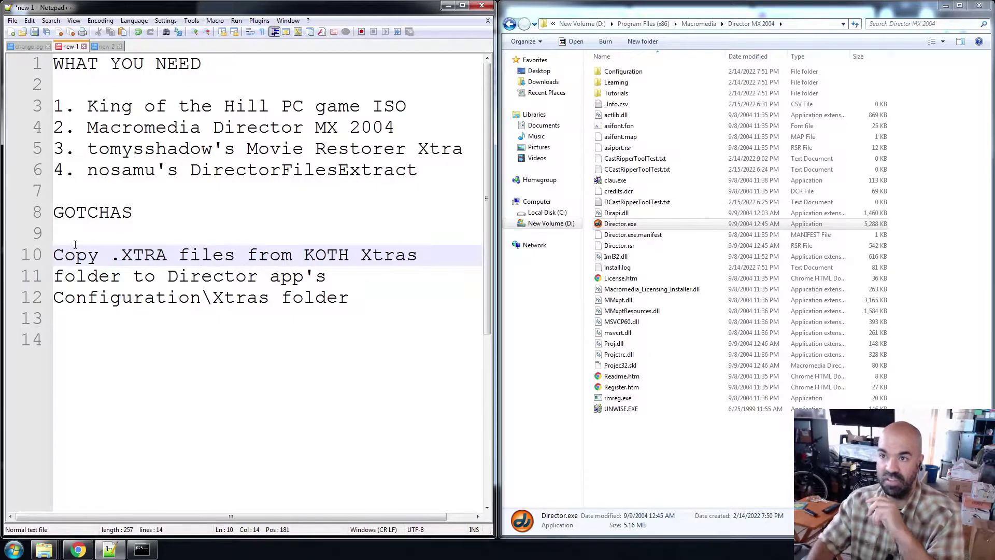
double_click(156, 254)
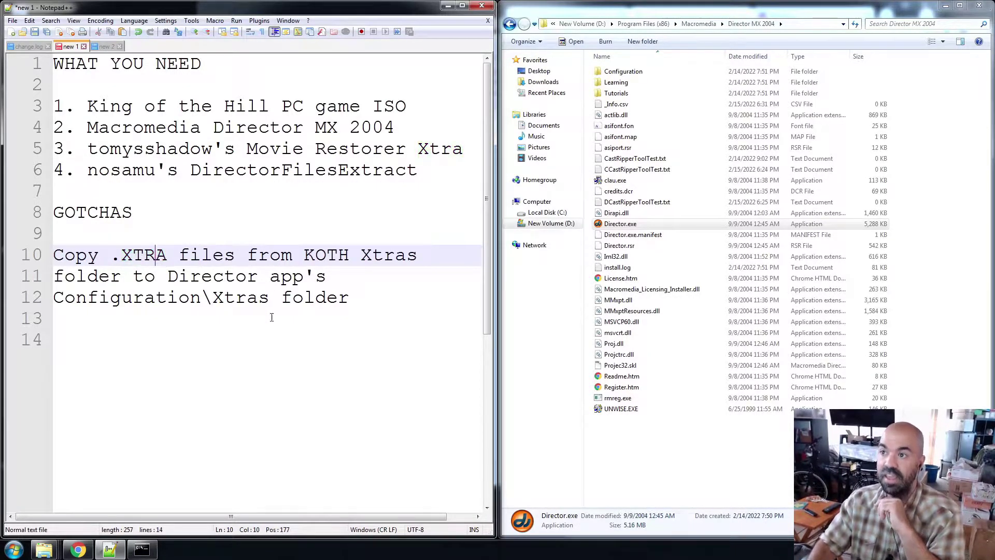
click(299, 364)
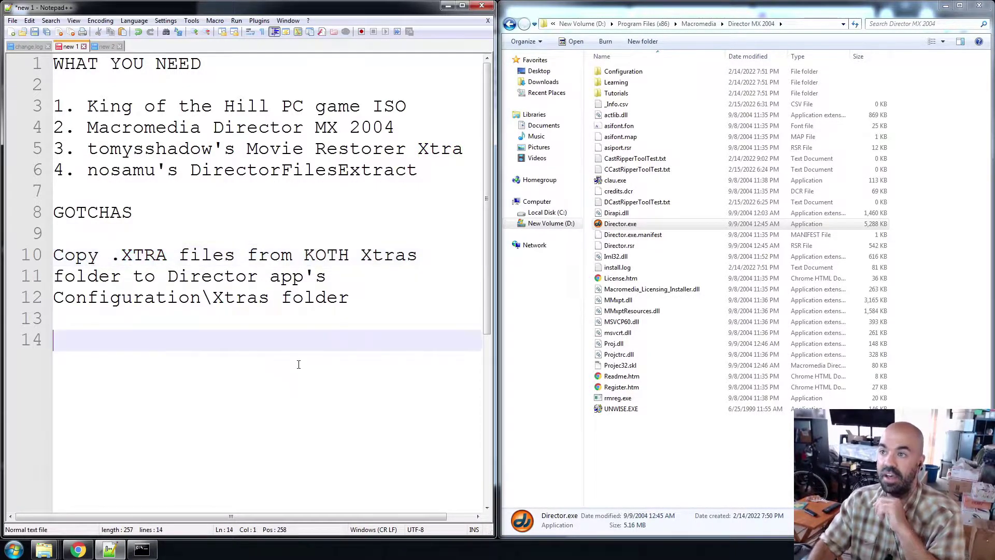
Open the Configuration\Xtras folder of Director MX 2004 and look through its files.
click(634, 75)
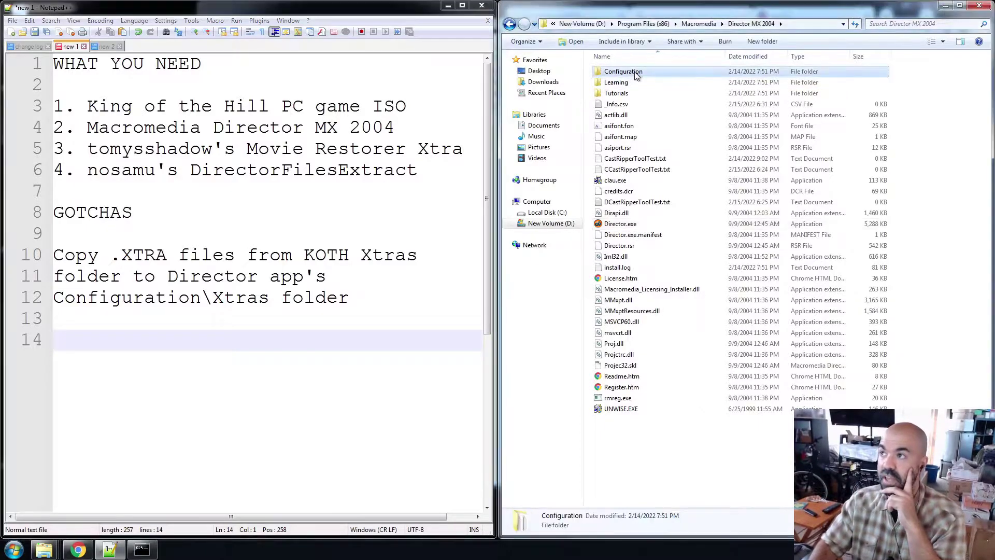
double_click(667, 72)
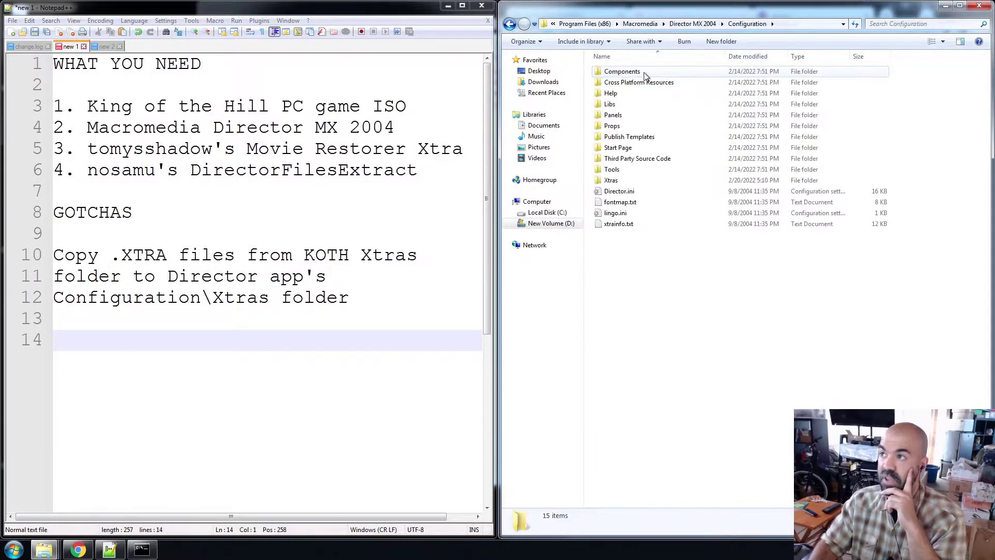
double_click(612, 180)
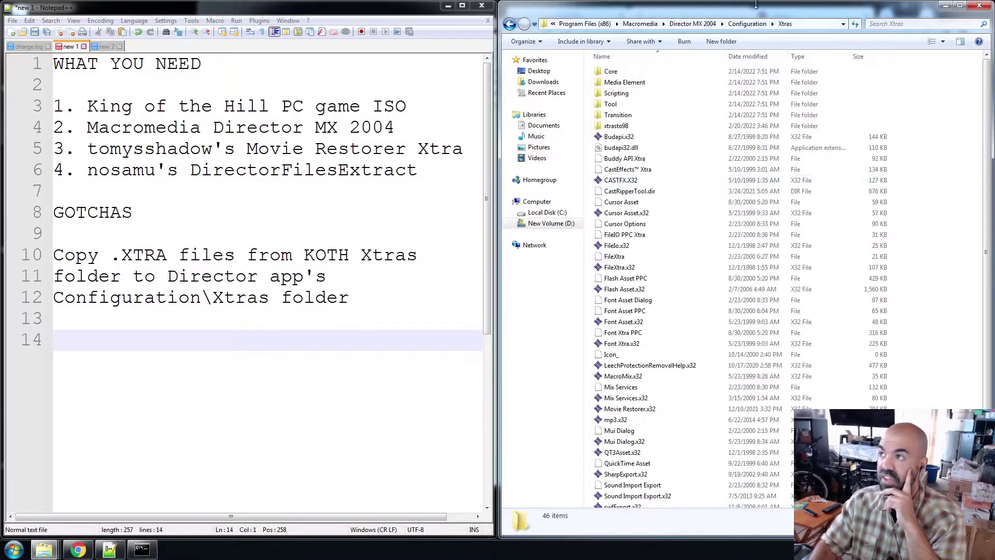
scroll(641, 427, down, 2)
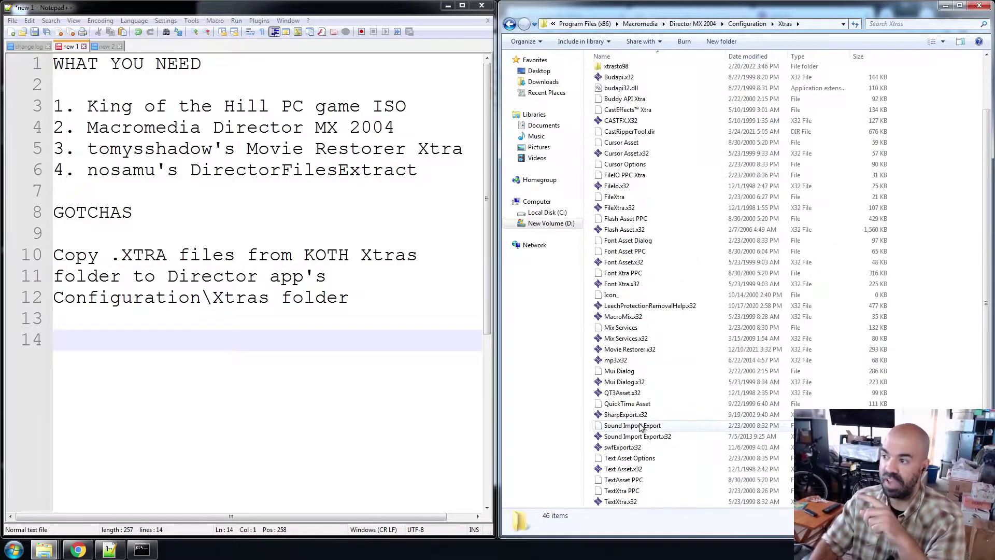
scroll(639, 430, up, 2)
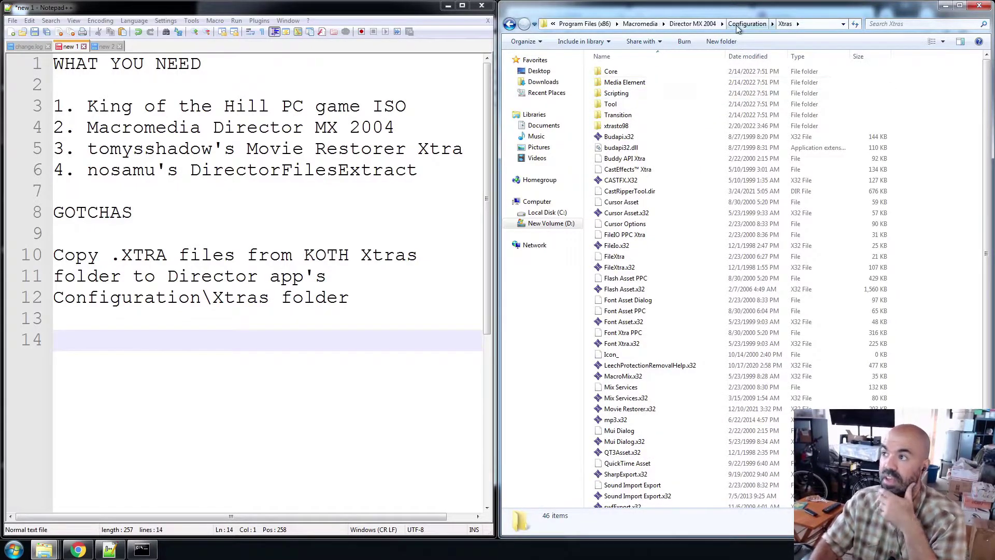
Retrace the path from the Director MX 2004 folder to Configuration\Xtras, examine the .x32 files, and return to the Director MX 2004 folder.
click(694, 23)
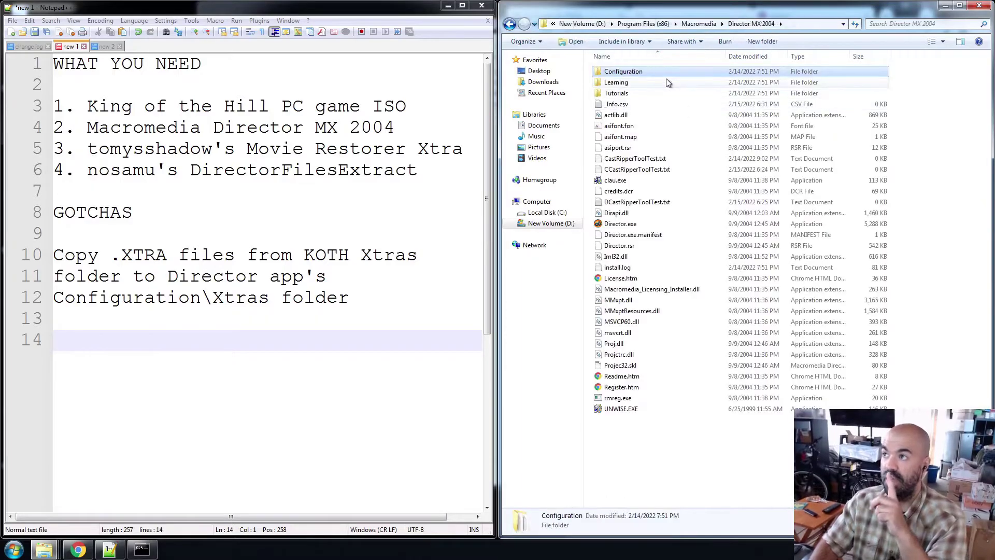
double_click(628, 72)
double_click(629, 179)
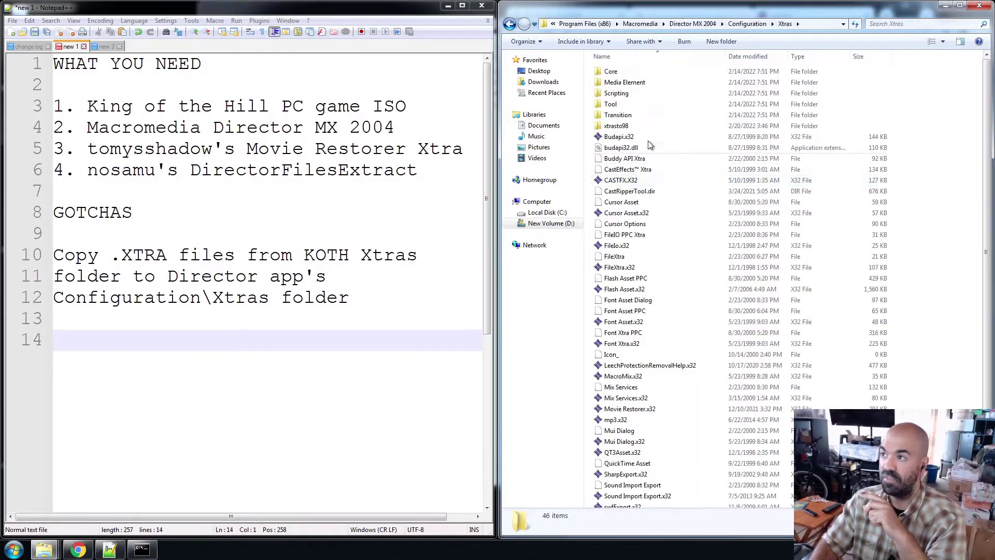
scroll(674, 223, down, 2)
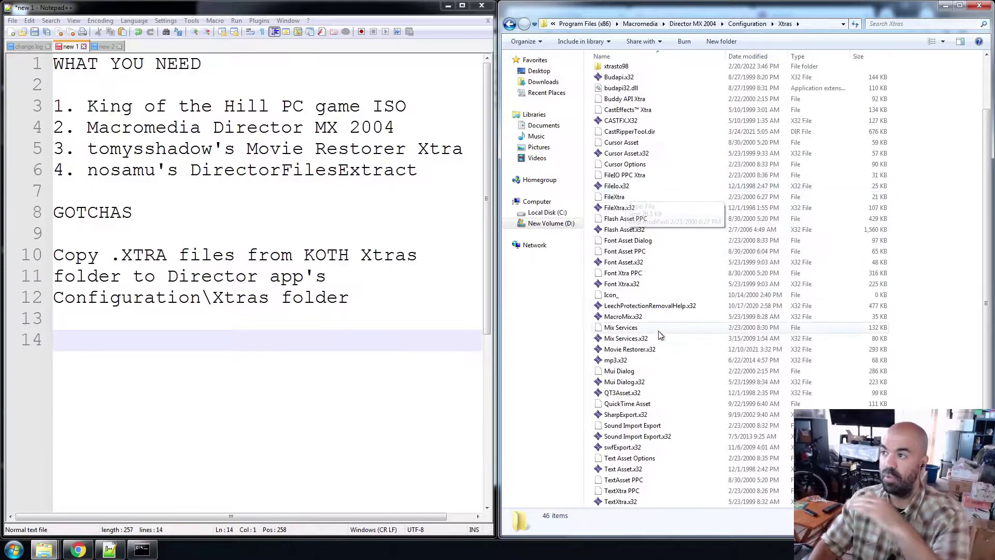
scroll(656, 342, up, 2)
scroll(663, 384, down, 2)
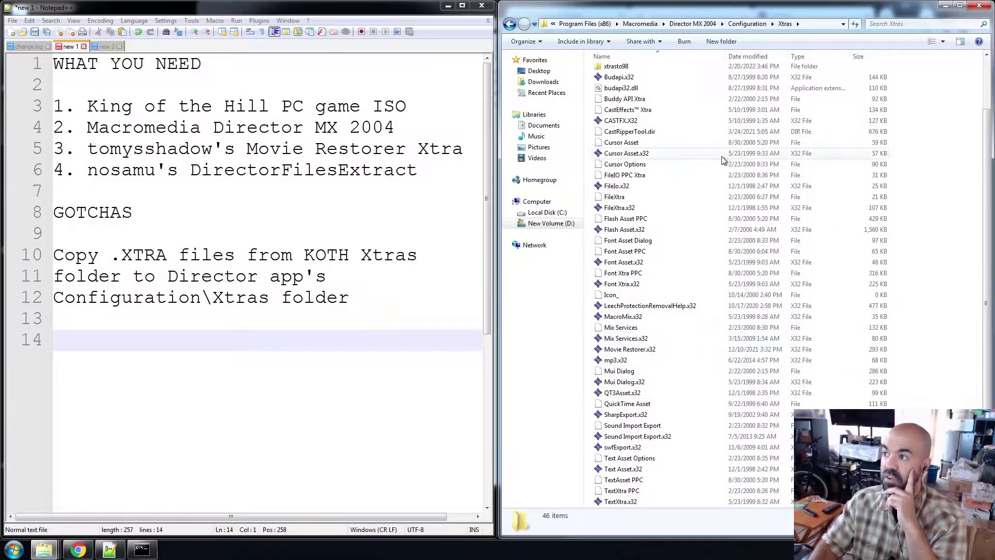
click(631, 289)
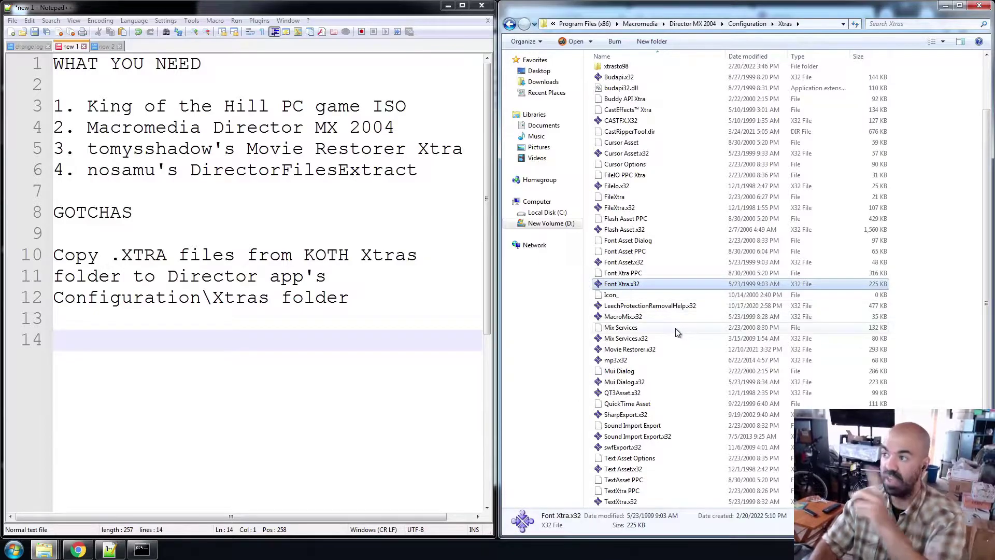
click(693, 24)
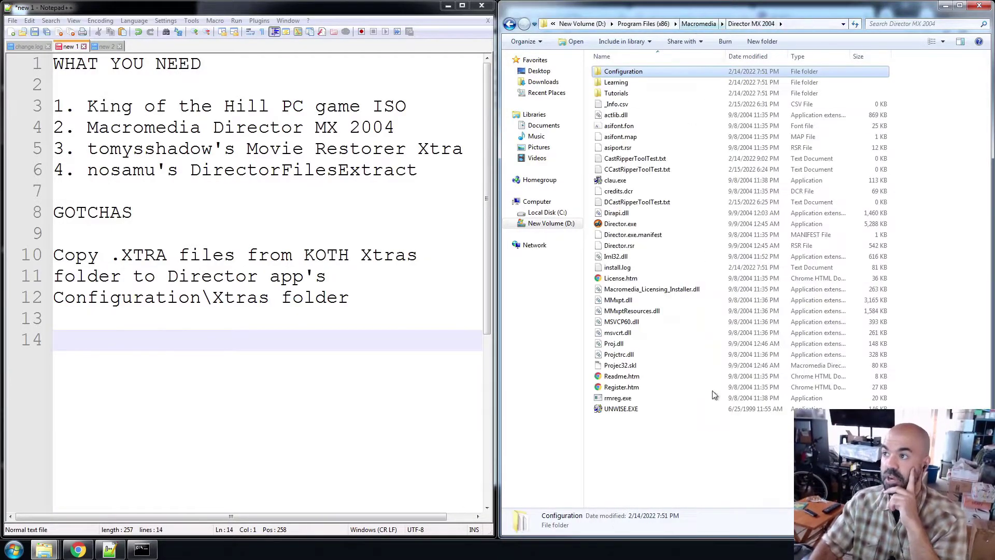
Open Director's Configuration\Xtras folder, and select all files in the game's Texas Hunting\Xtras folder for comparison.
double_click(627, 71)
double_click(623, 179)
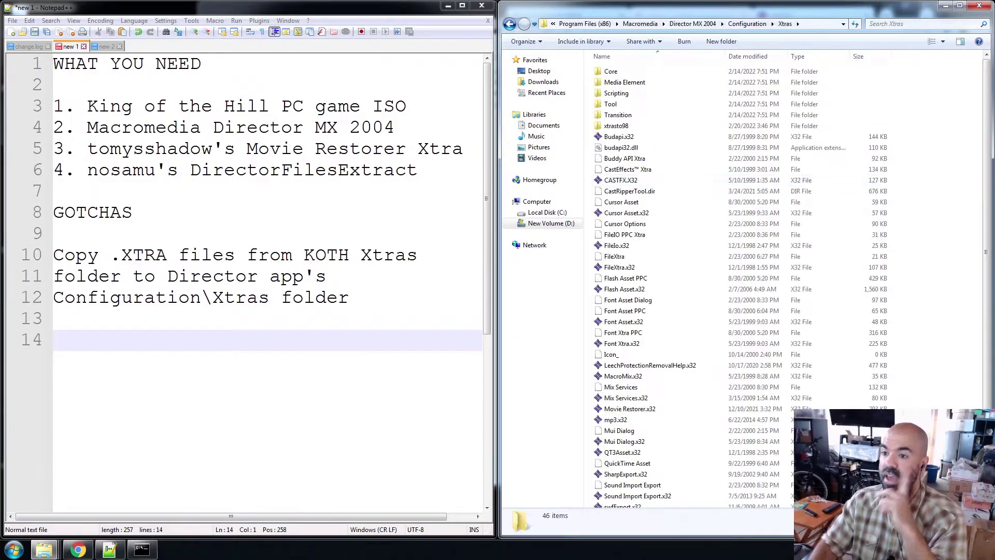
mouse_move(44, 549)
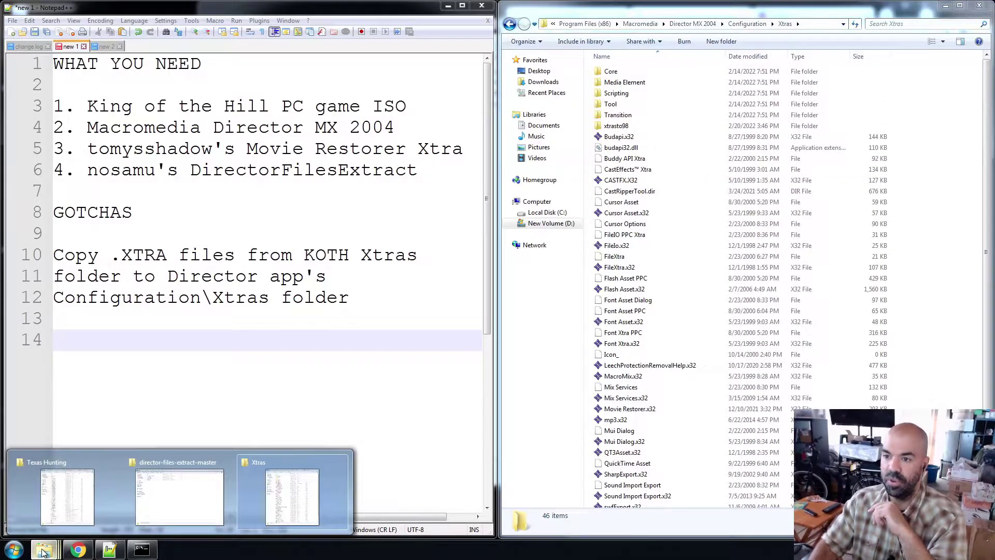
click(68, 496)
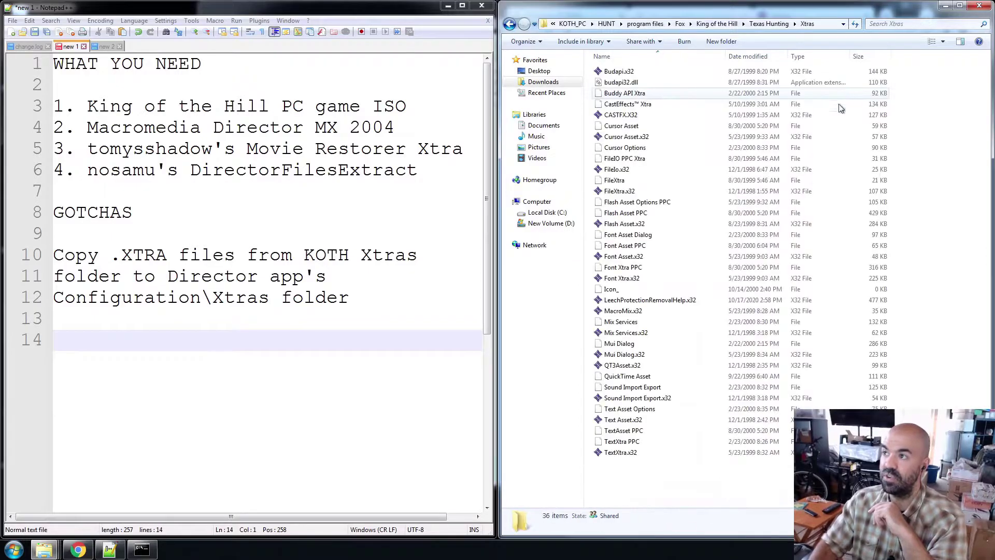
click(827, 26)
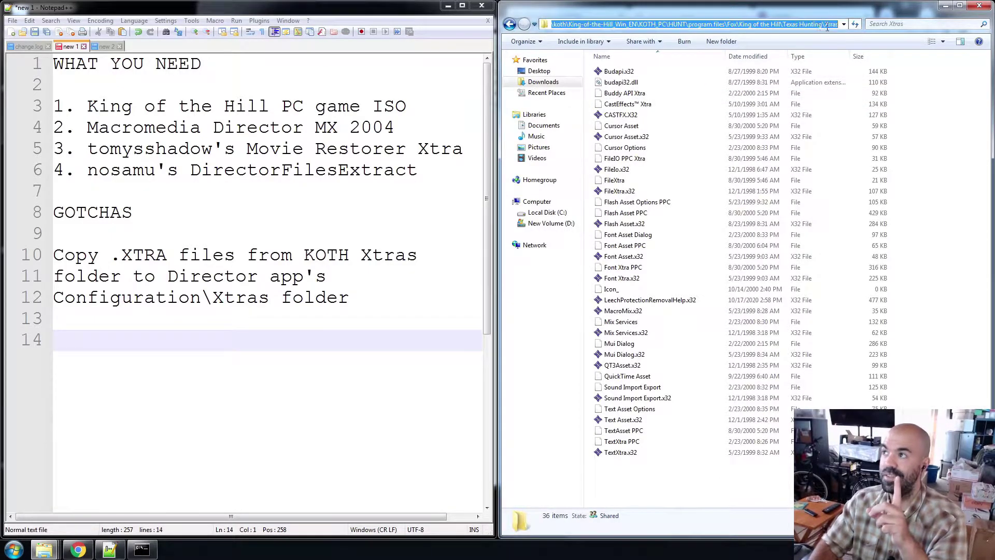
click(798, 26)
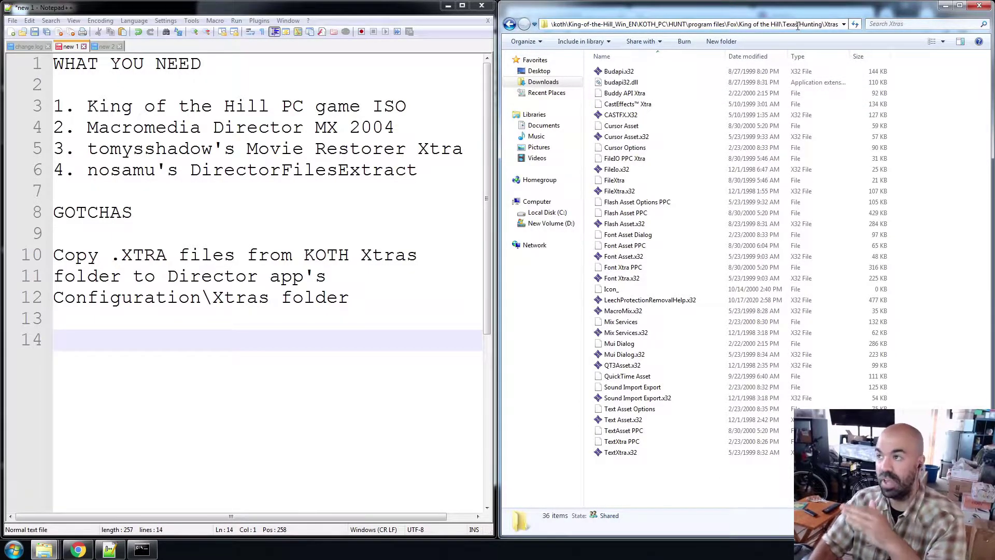
drag(661, 504, 679, 66)
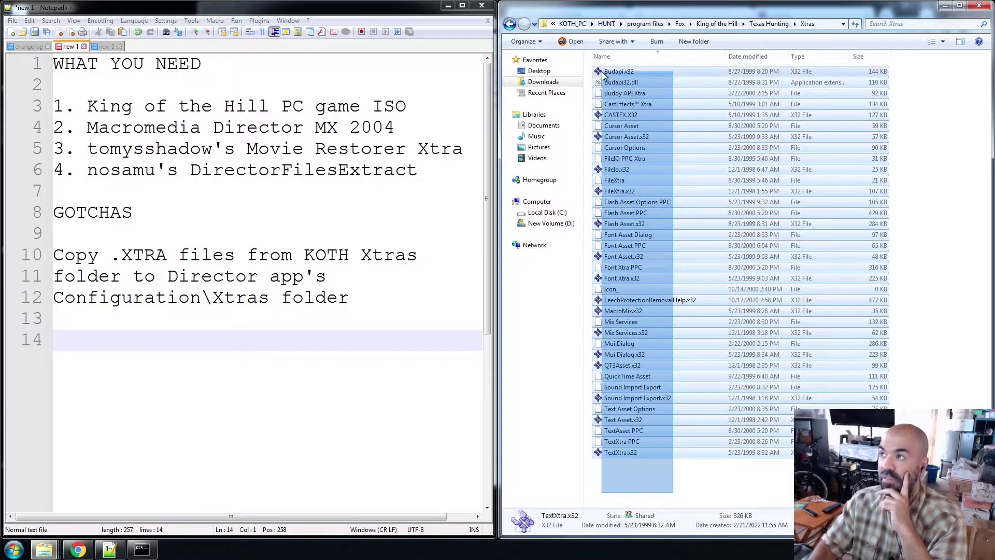
Put away the game's Xtras folder and go back from Configuration\Xtras to the Director MX 2004 folder.
click(946, 5)
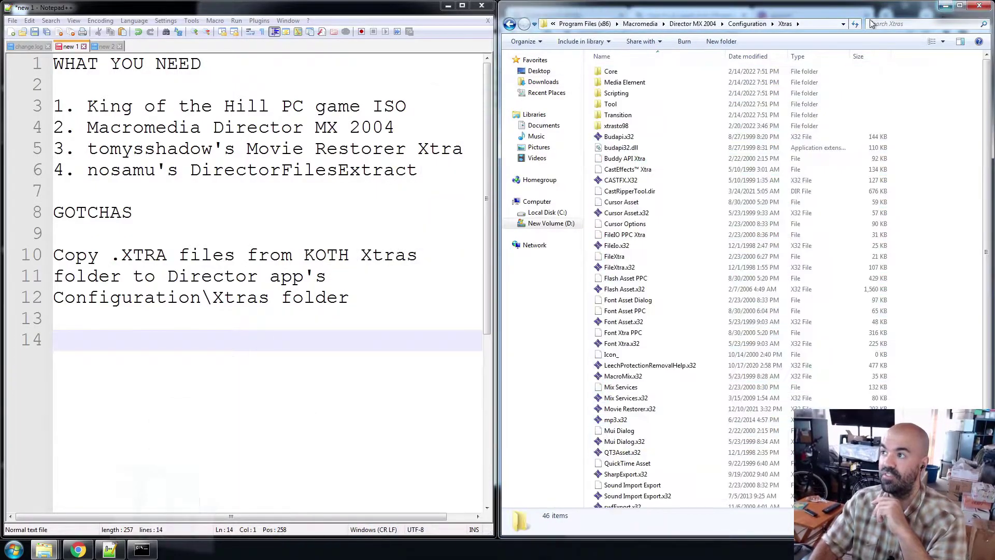
click(648, 126)
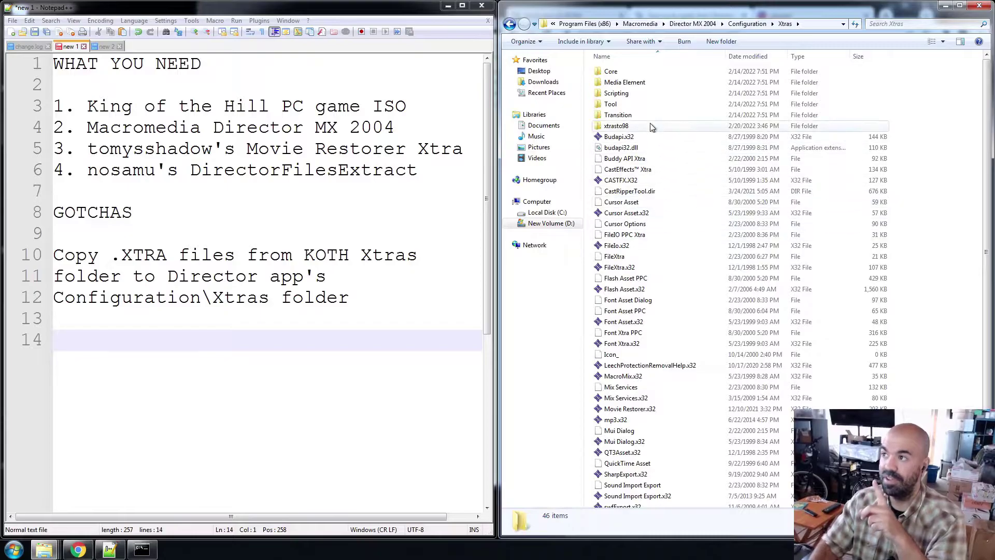
click(693, 24)
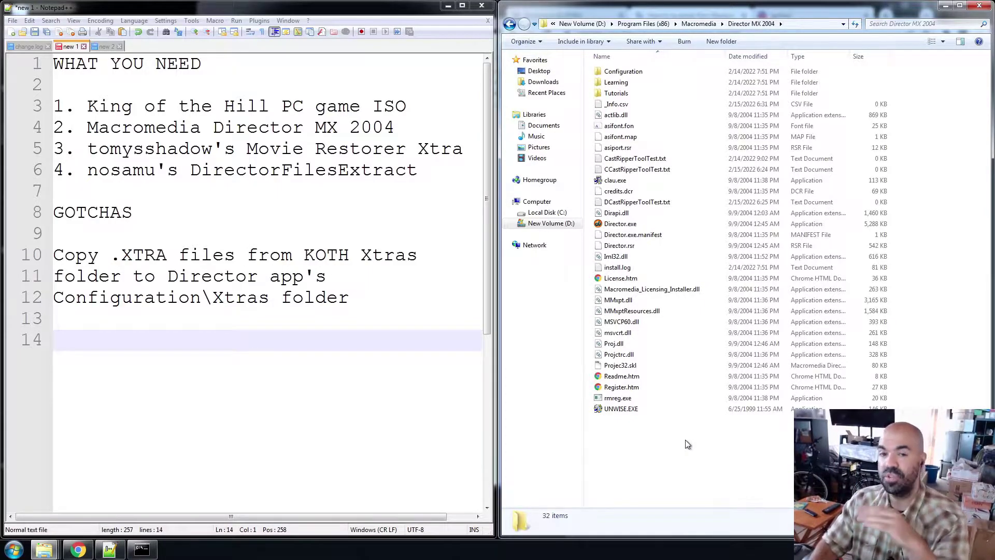
Launch Director.exe from the Director MX 2004 folder, allow it to make changes, and dismiss the startup error dialogs.
click(304, 149)
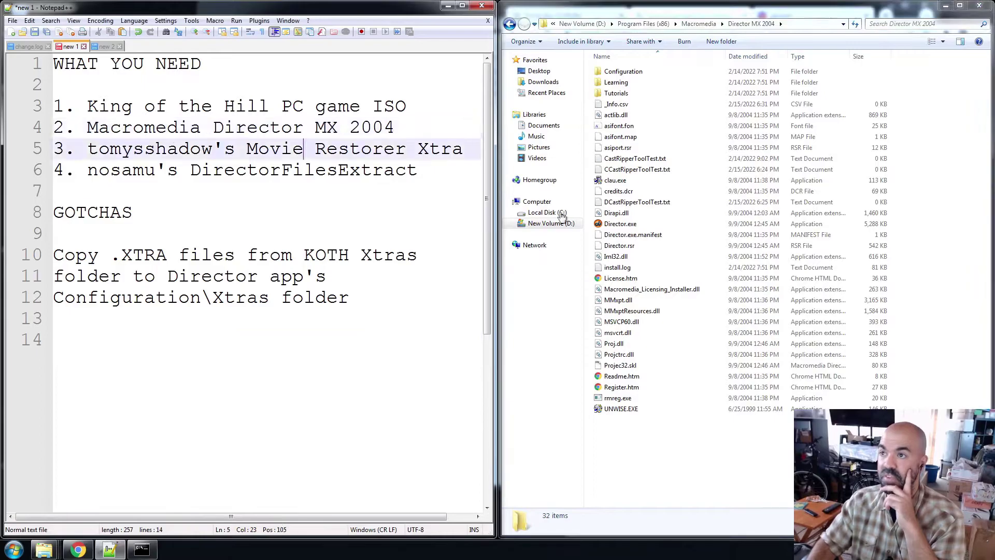
double_click(620, 224)
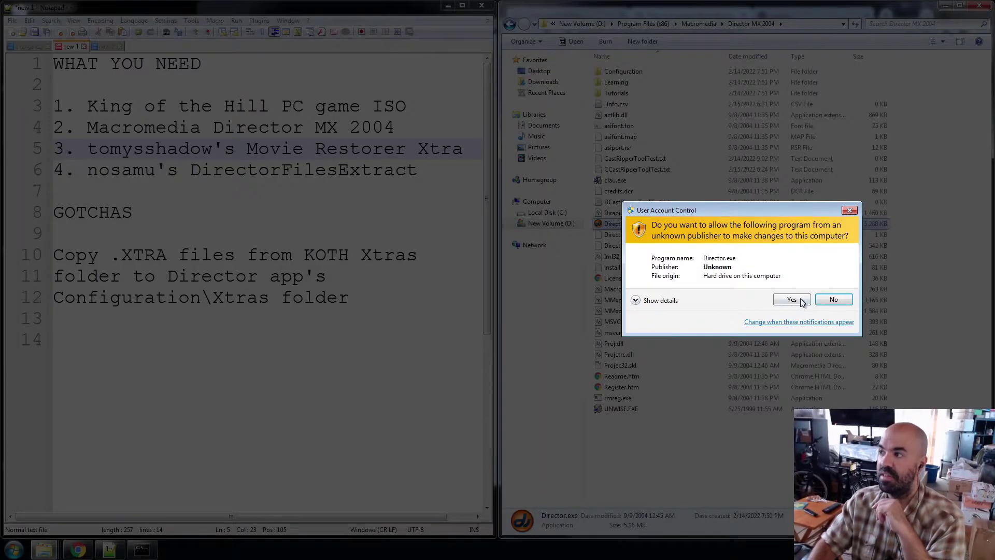
click(801, 301)
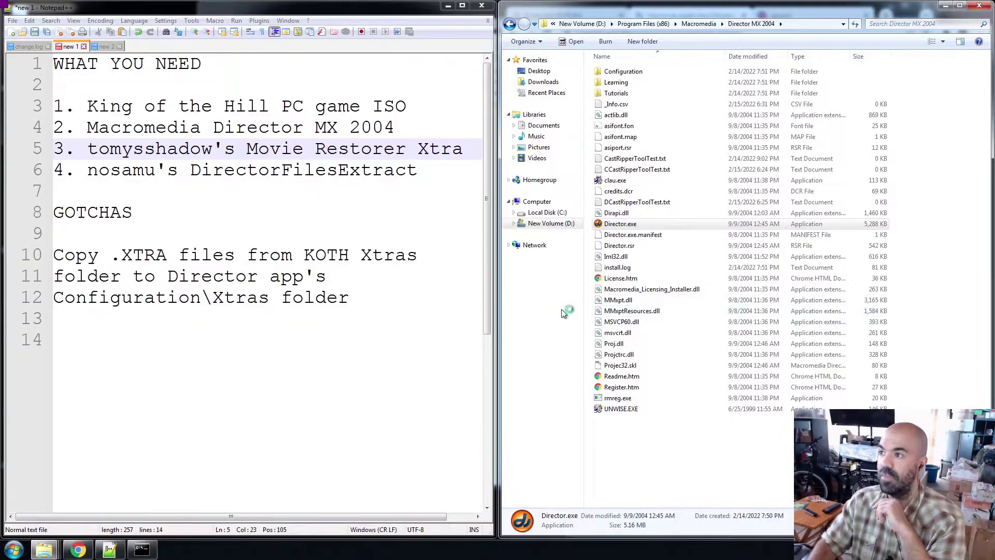
click(588, 314)
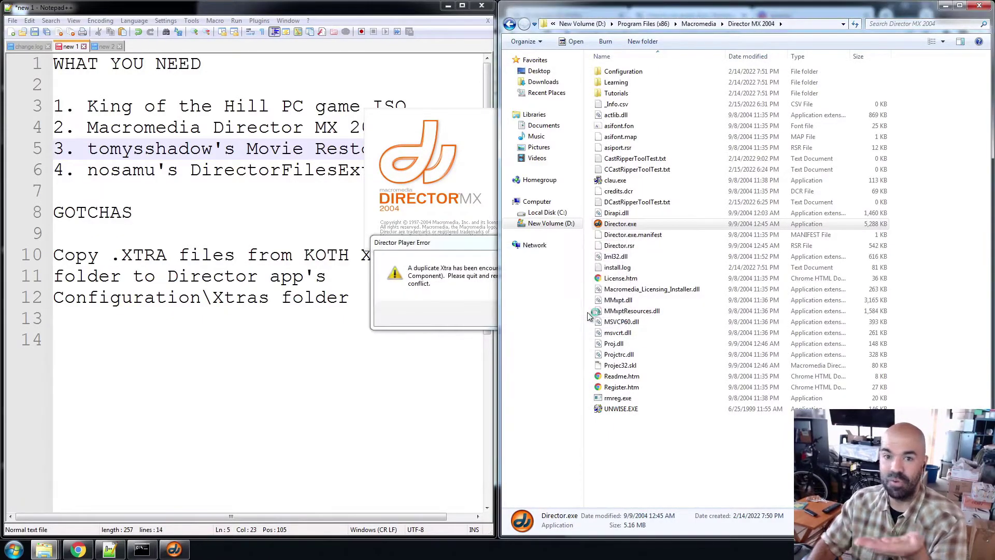
click(595, 315)
click(589, 315)
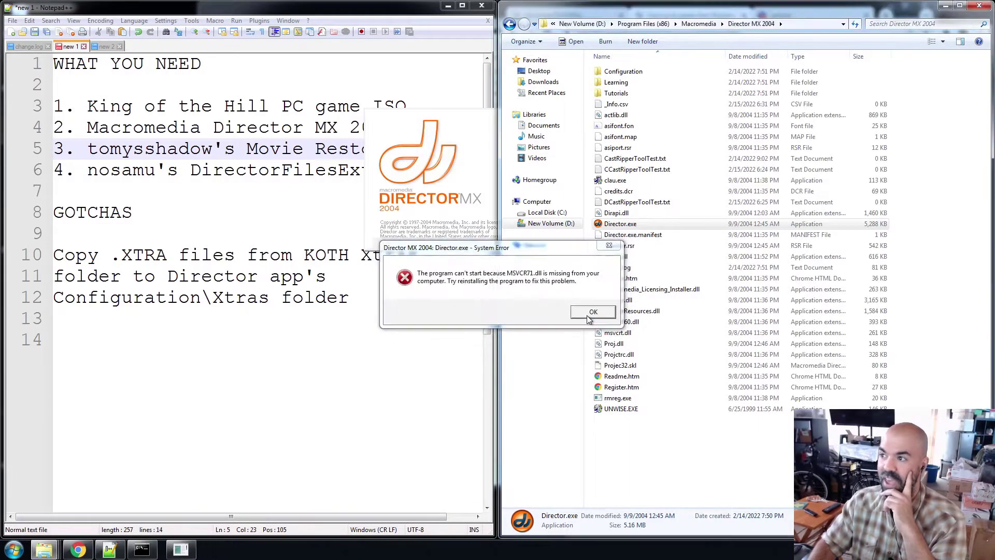
click(590, 311)
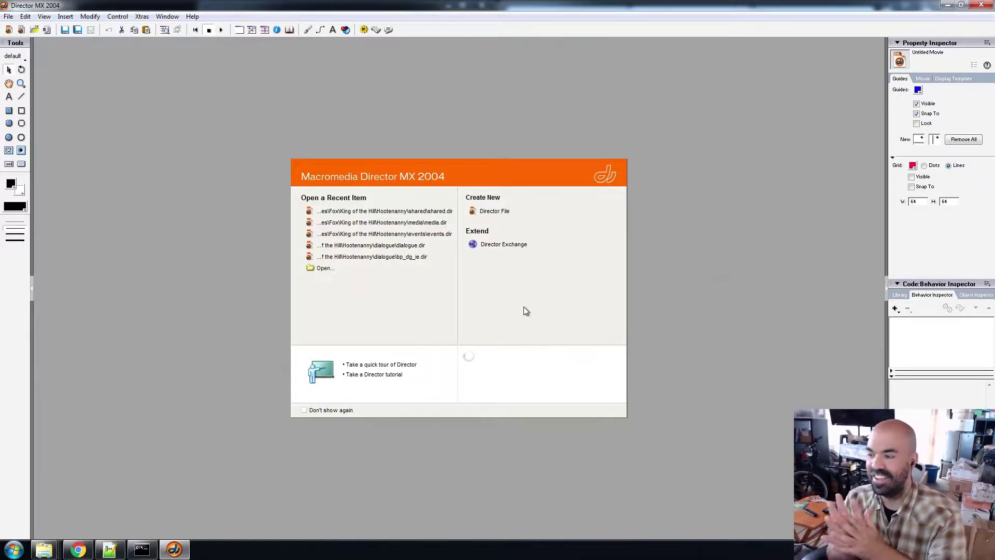
click(8, 16)
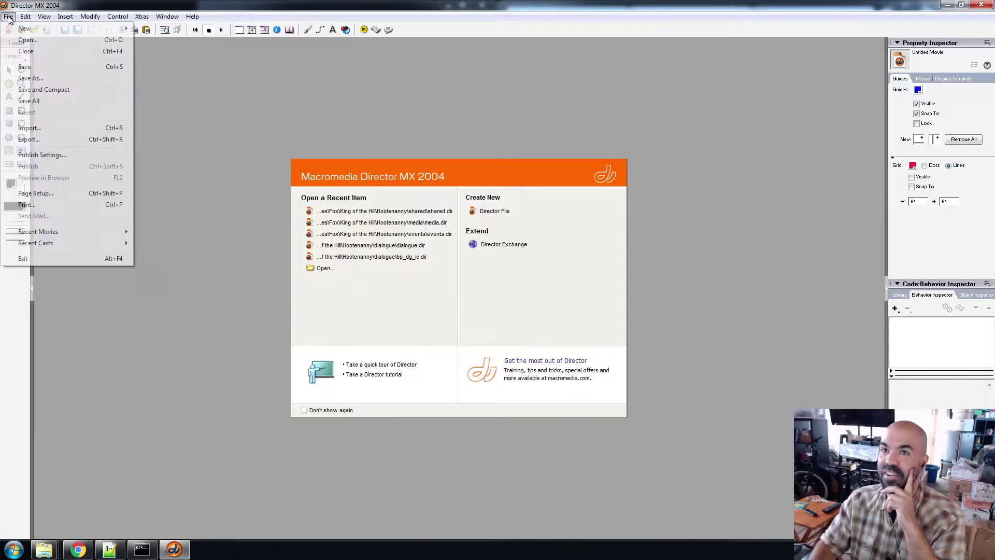
click(58, 5)
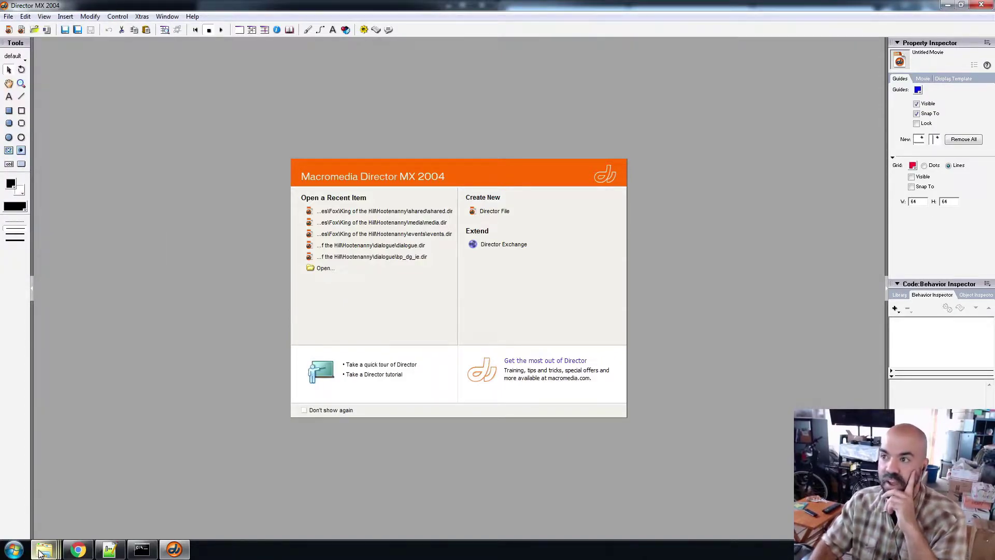
Bring up the Shockwave asset ripping guide in Chrome beside the requirements list in Notepad++.
mouse_move(43, 551)
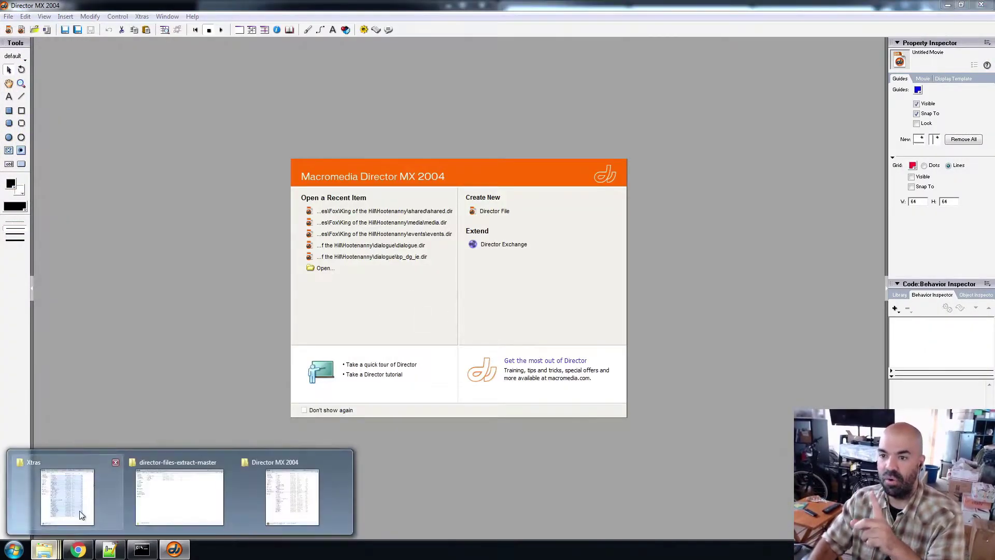
click(262, 480)
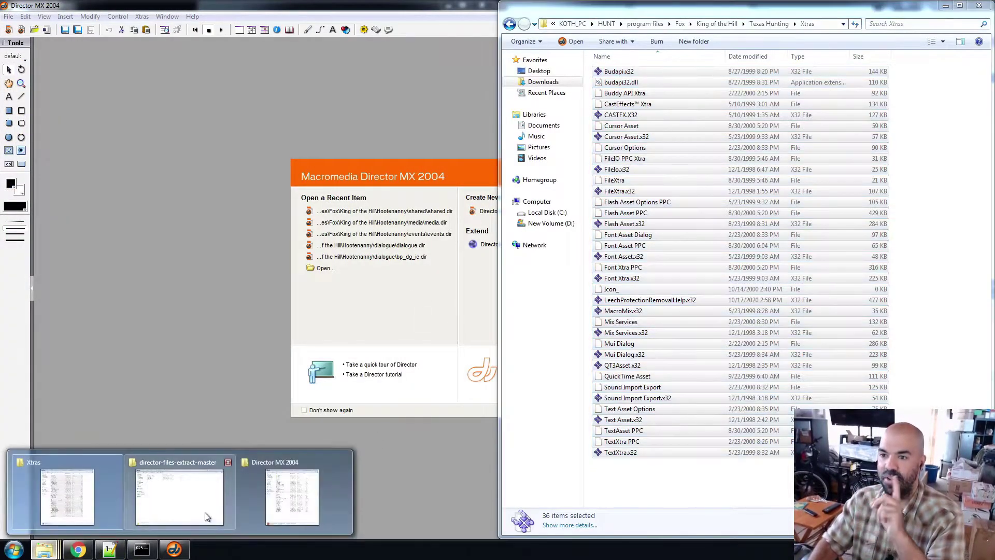
click(300, 500)
click(79, 550)
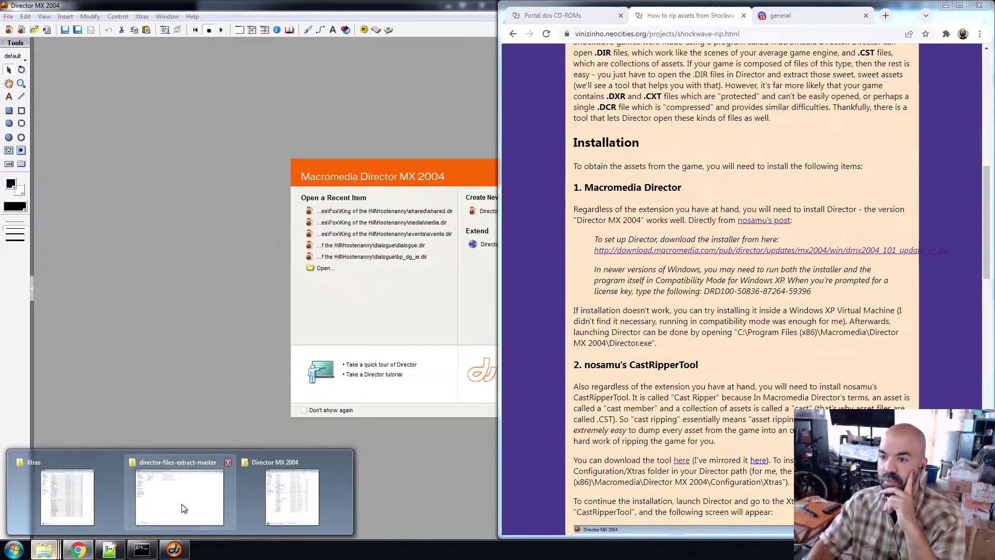
click(110, 550)
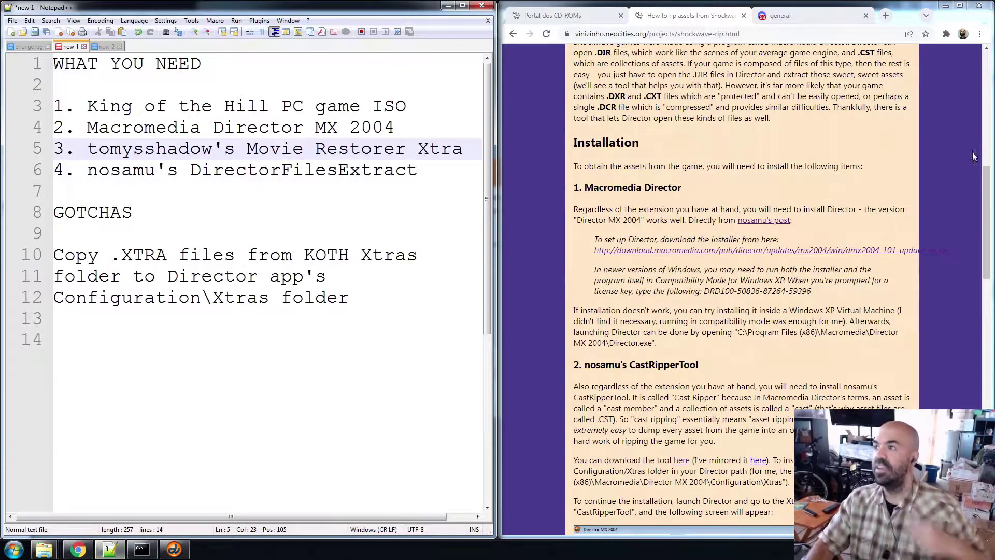
Read the ripping guide from its introduction through the Macromedia Director installation to the nosamu's CastRipperTool section.
click(711, 130)
scroll(710, 129, up, 5)
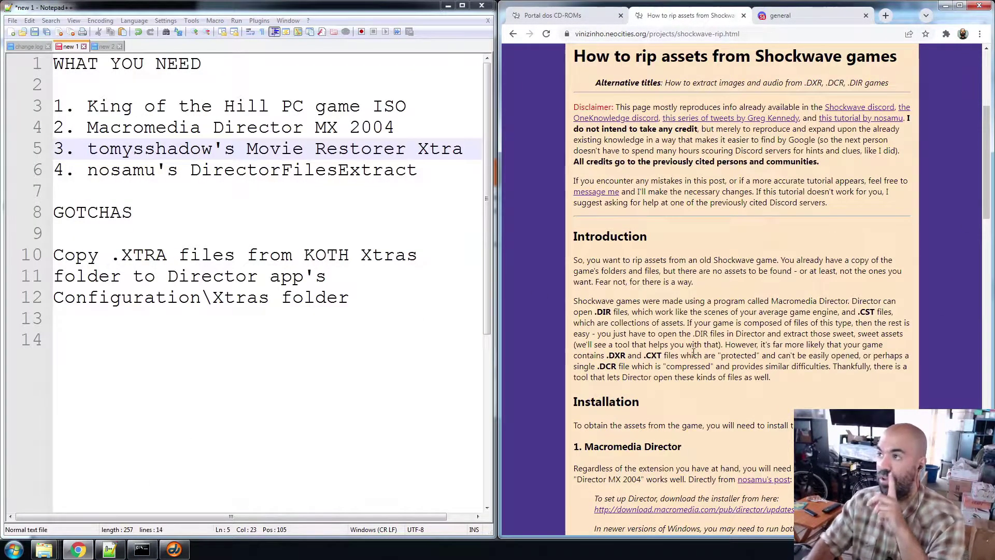
scroll(691, 349, down, 3)
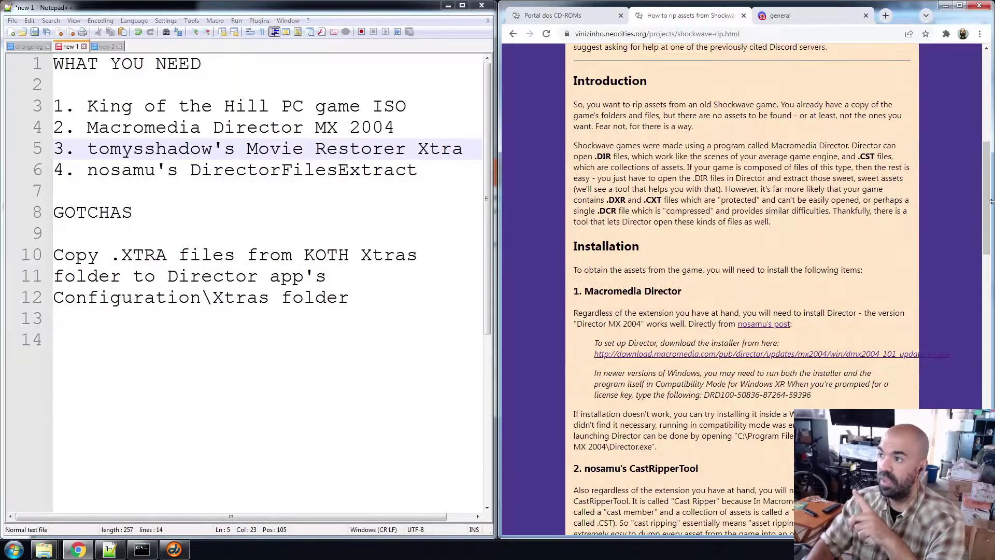
scroll(744, 90, down, 3)
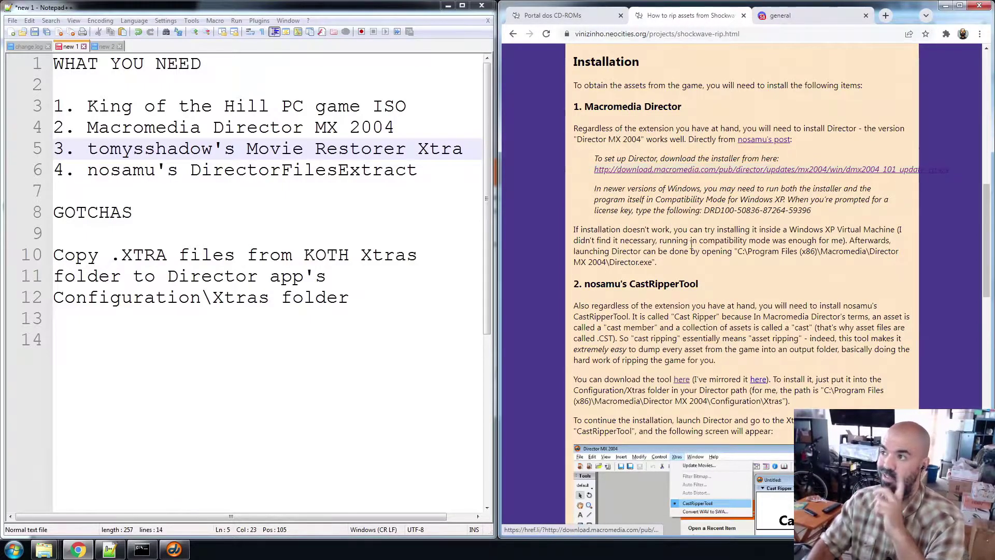
scroll(706, 311, down, 3)
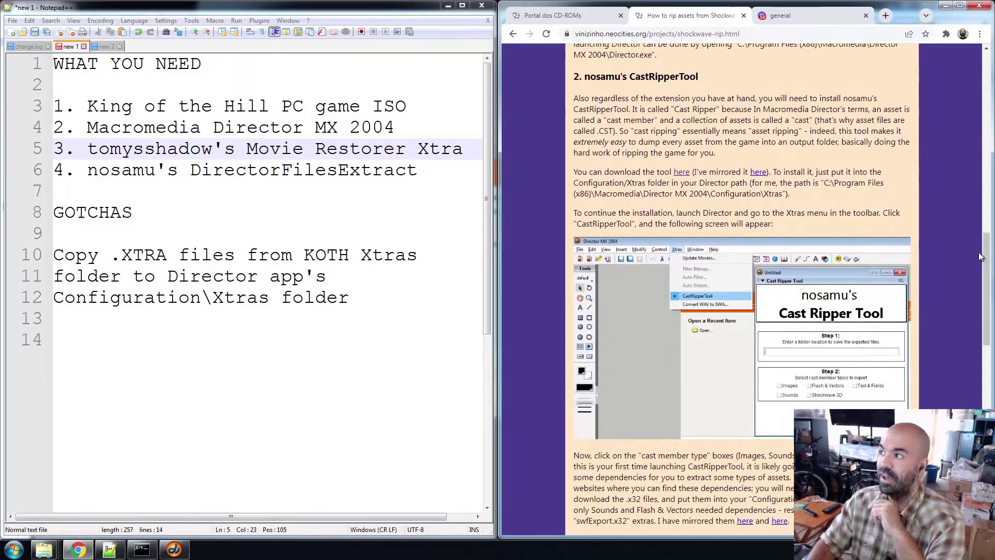
drag(573, 76, 700, 76)
click(701, 77)
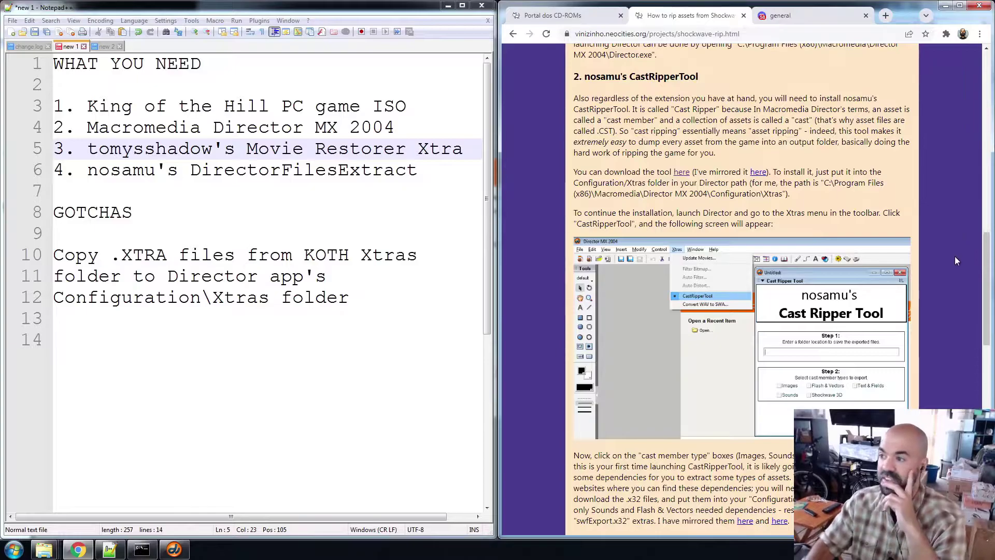
Read the guide's sections on CastRipperTool dependencies, tomysshadow's Movie Restorer Xtra and extracting assets.
scroll(955, 260, down, 4)
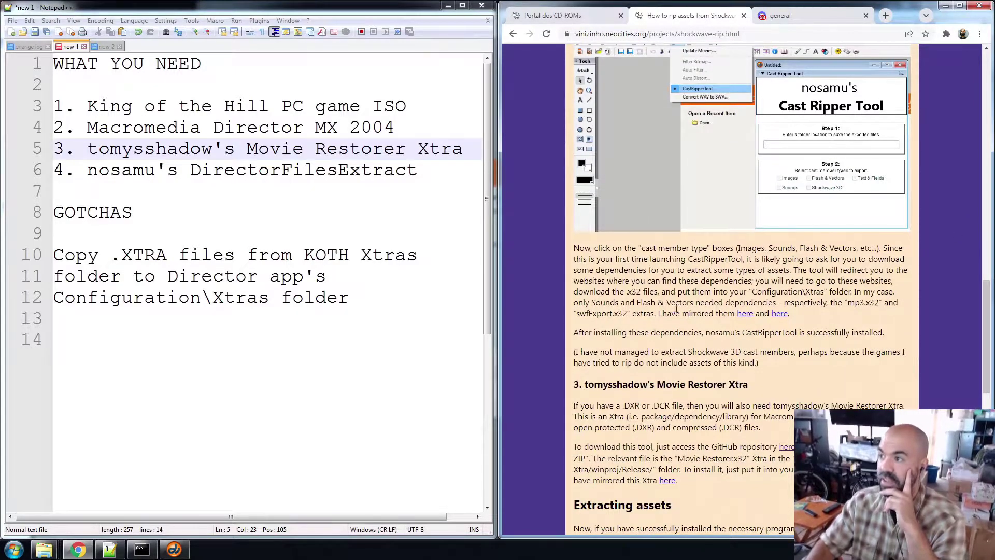
scroll(675, 309, down, 5)
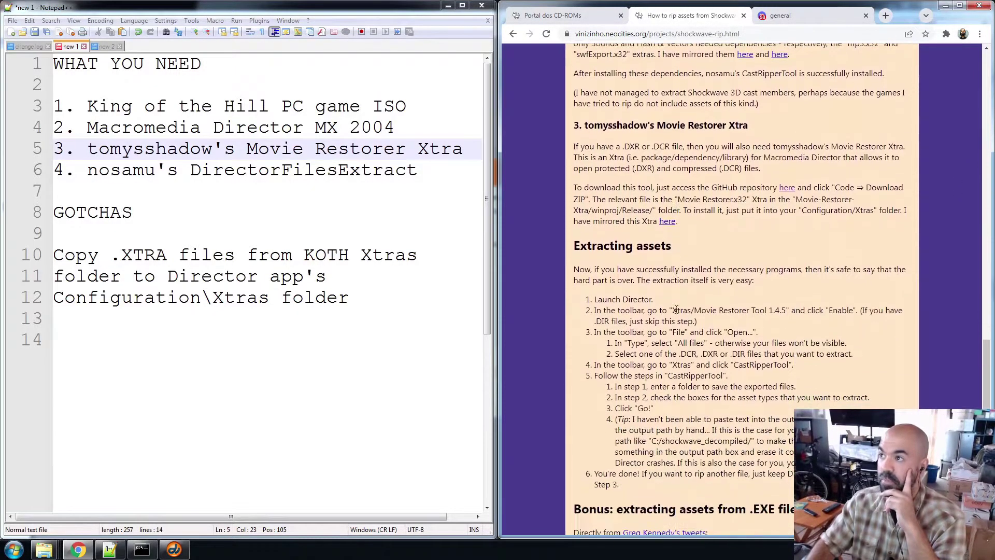
scroll(676, 310, down, 1)
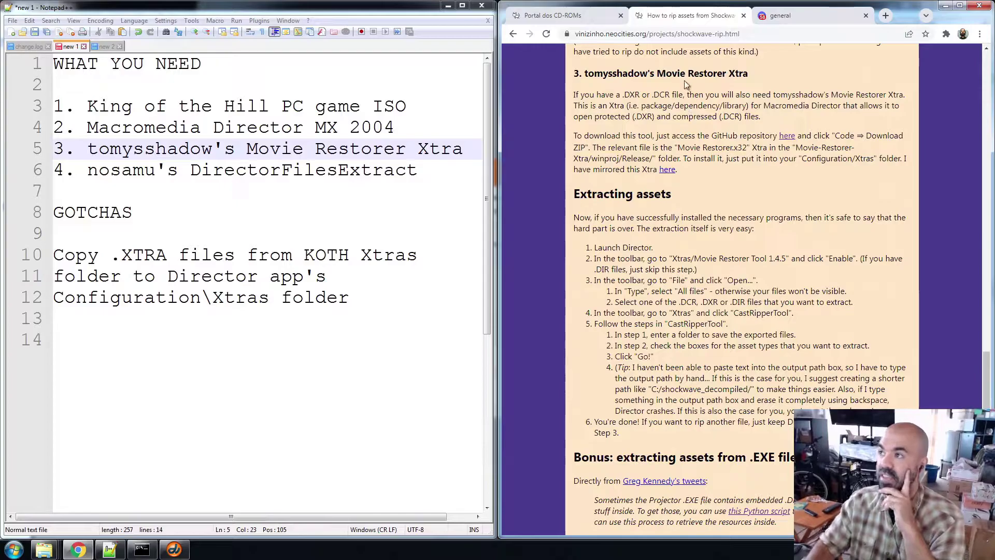
drag(657, 73, 747, 76)
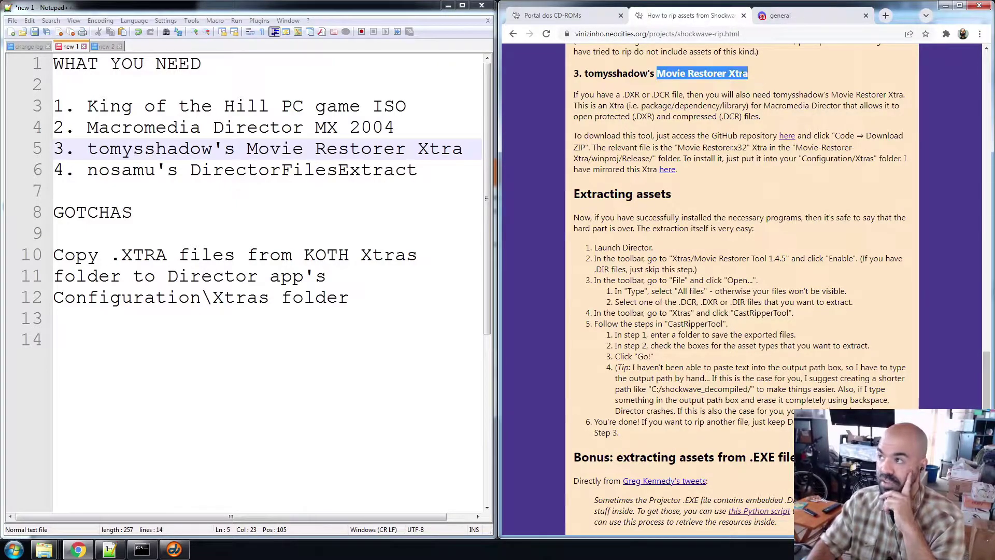
click(743, 73)
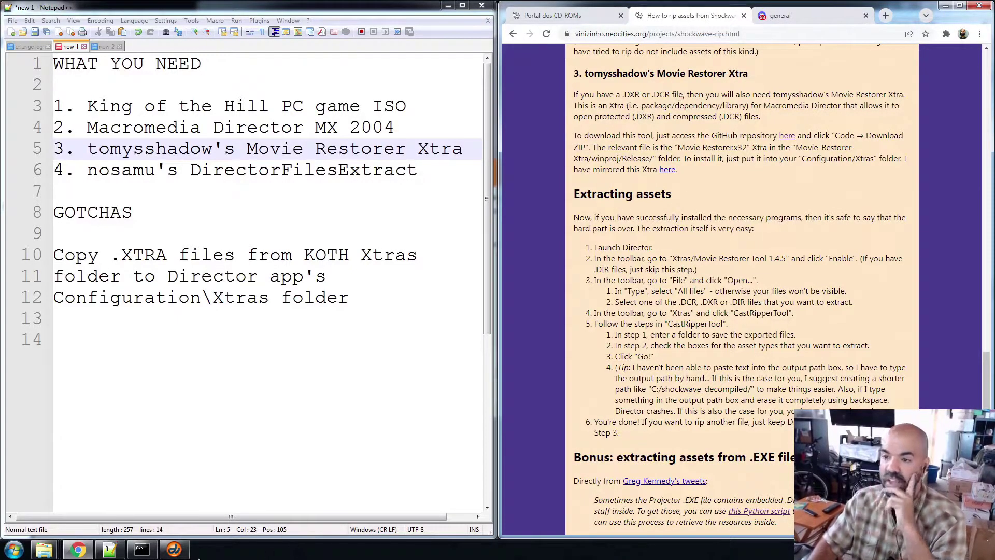
Switch to Director and check the available Xtras for Movie Restorer Tool 1.4.5 and CastRipperTool.
click(174, 549)
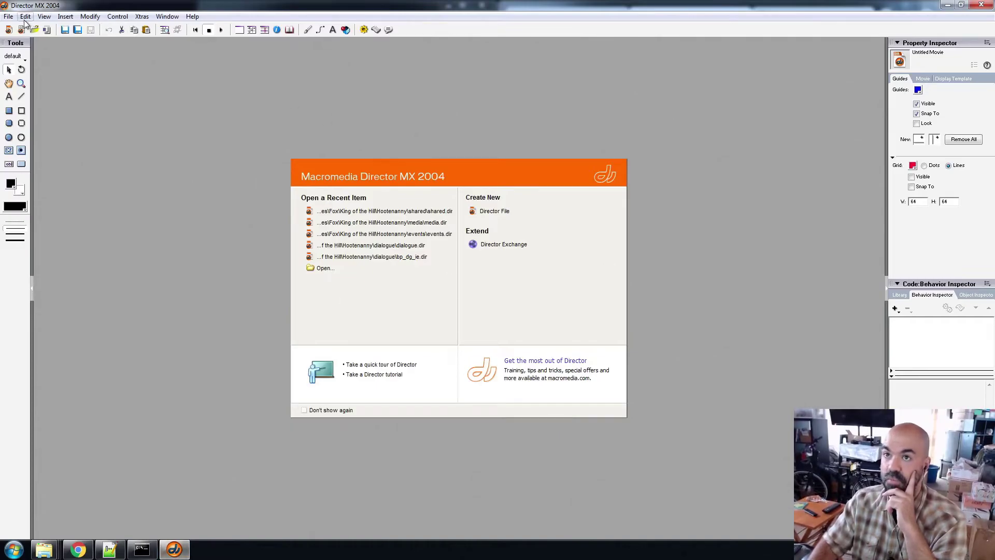
click(143, 17)
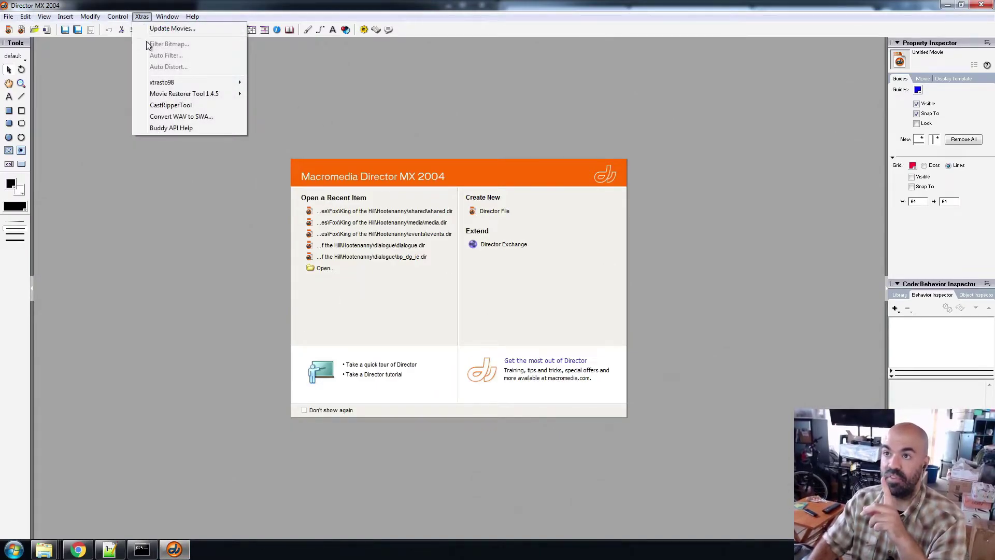
mouse_move(175, 96)
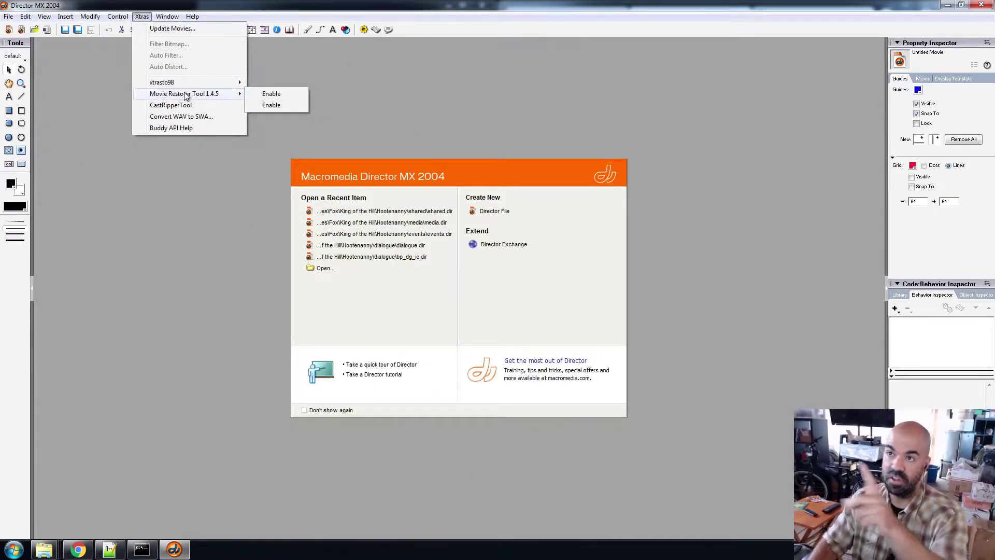
click(142, 16)
click(142, 17)
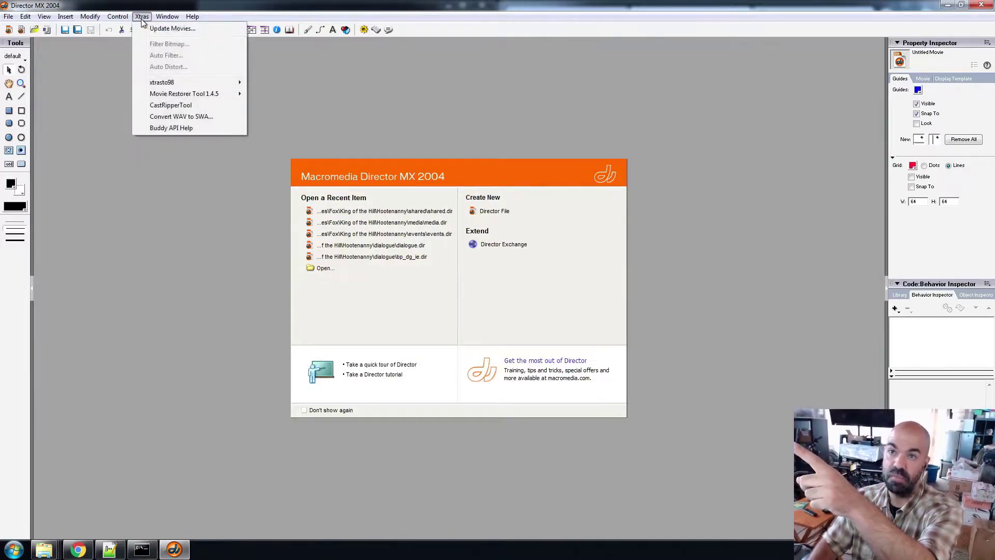
click(65, 16)
Open the cast file hh.cst from the Texas Hunting folder.
click(8, 16)
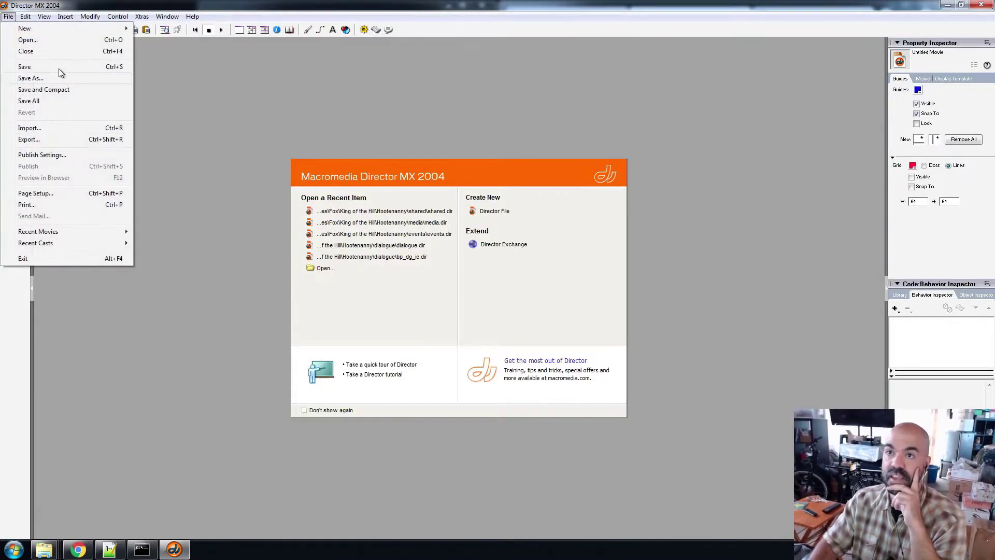
click(55, 40)
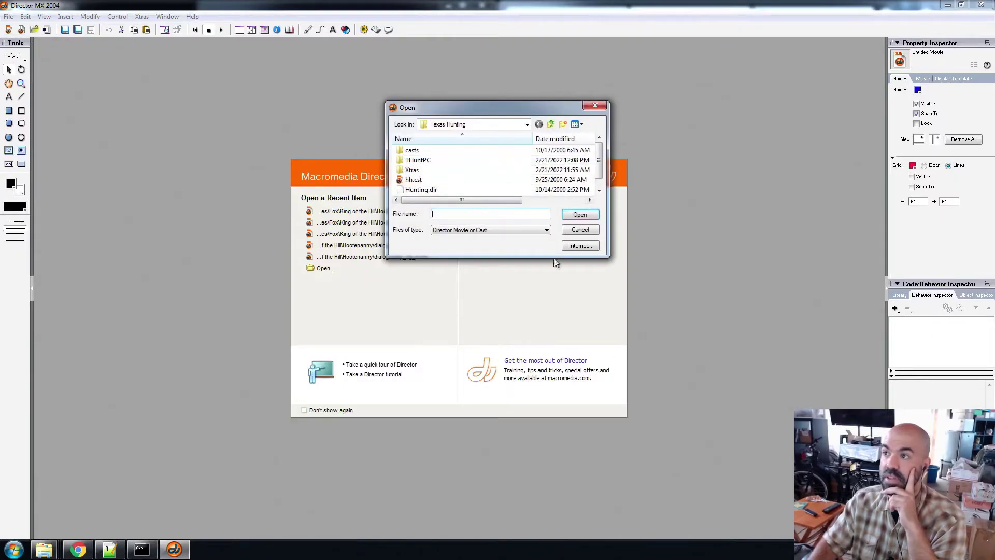
scroll(538, 177, down, 1)
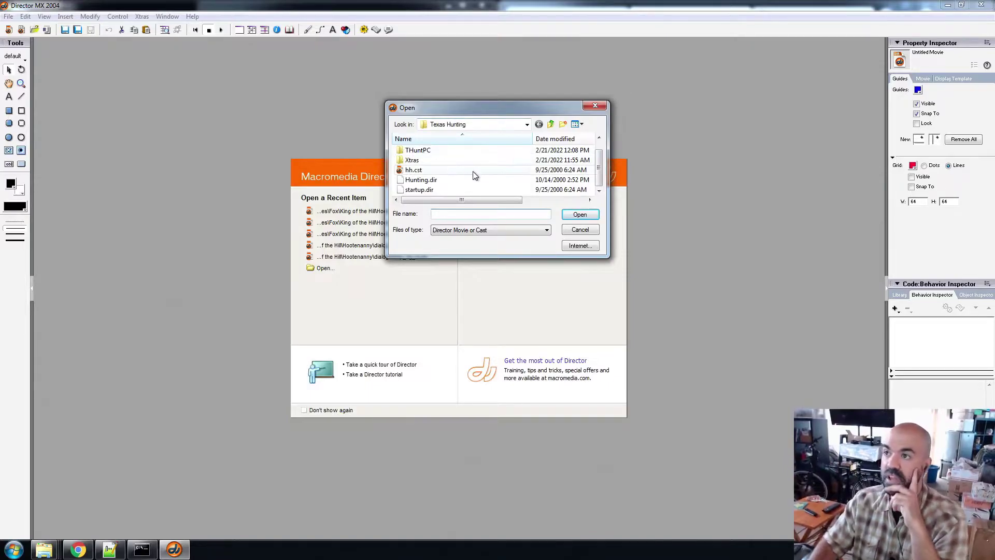
click(419, 171)
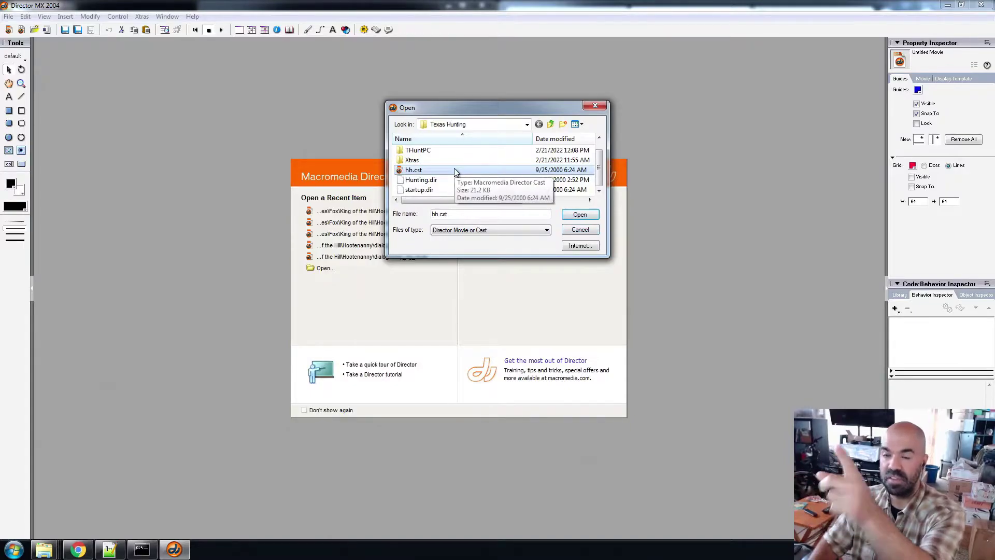
click(580, 214)
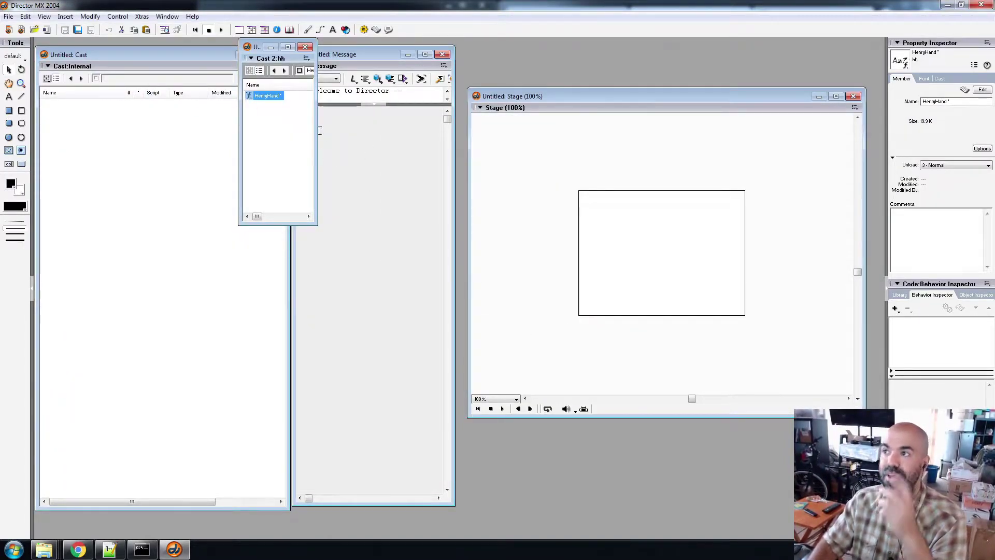
Close the Message window, try to open Hunting.dir from the Texas Hunting folder, and dismiss the error dialog.
click(442, 55)
click(8, 16)
click(26, 40)
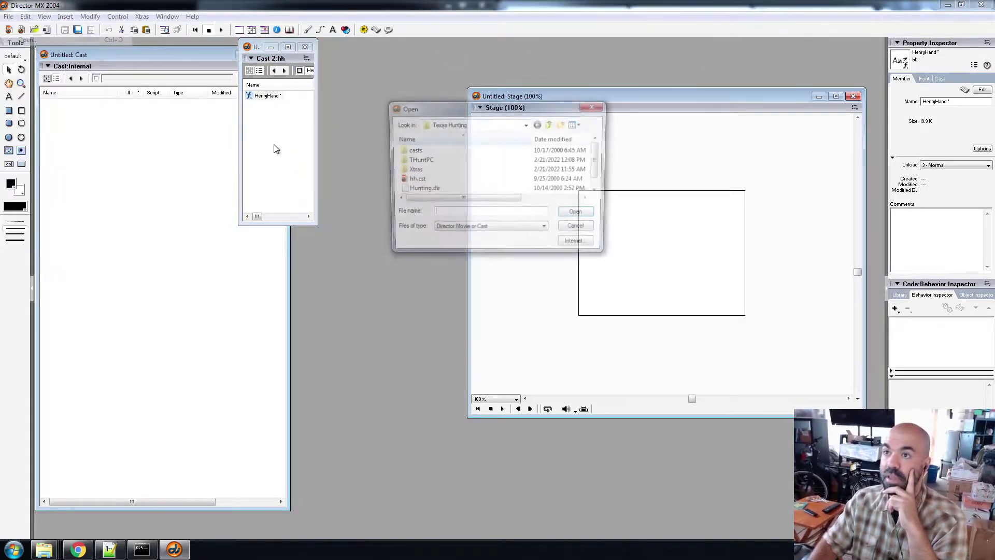
click(598, 189)
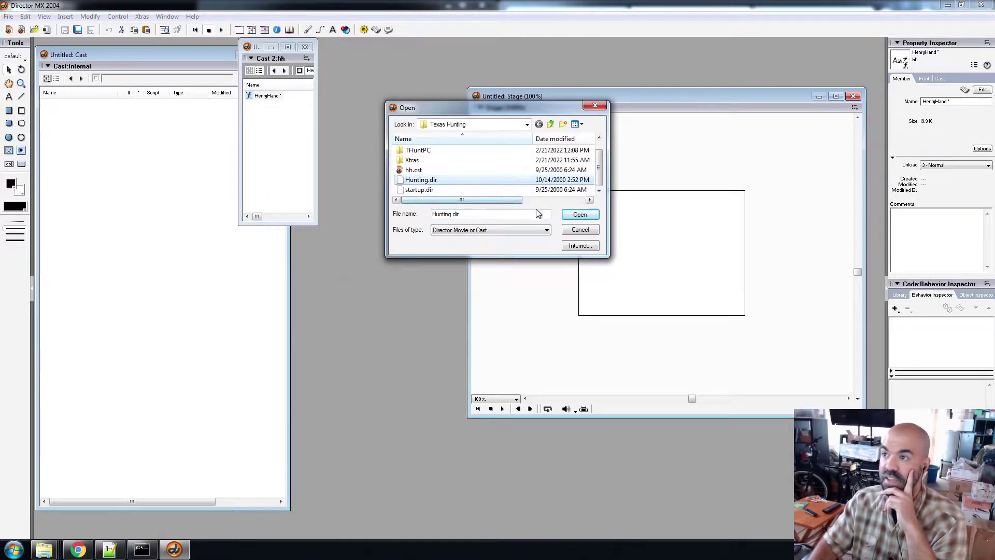
click(580, 215)
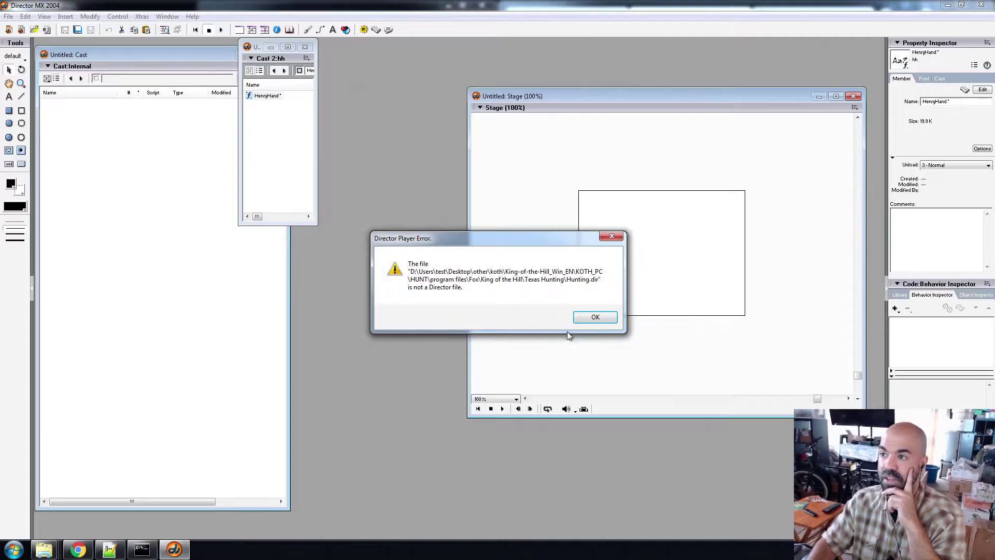
click(593, 318)
click(502, 204)
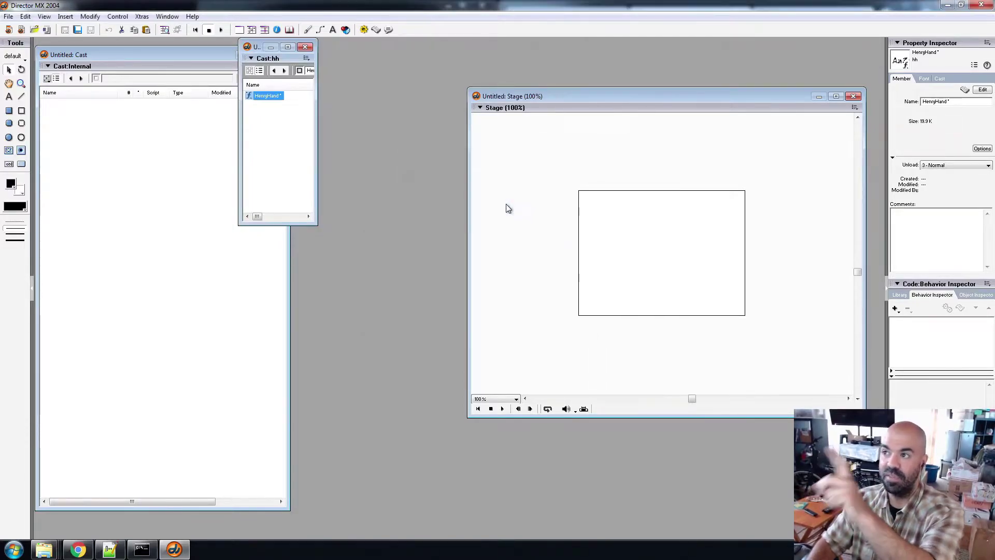
Review the shock.py run in the command prompt and bring up the director-files-extract-master folder.
click(8, 17)
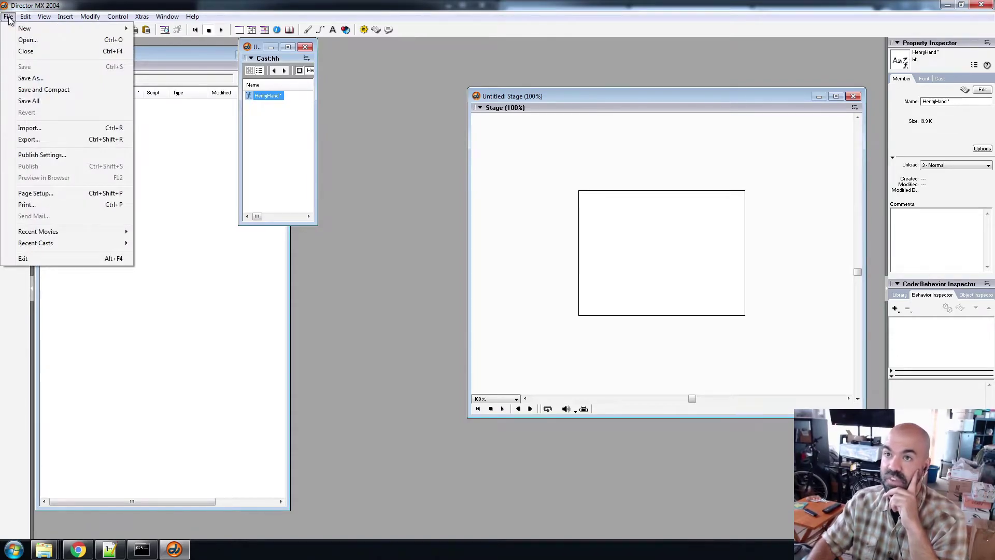
click(142, 549)
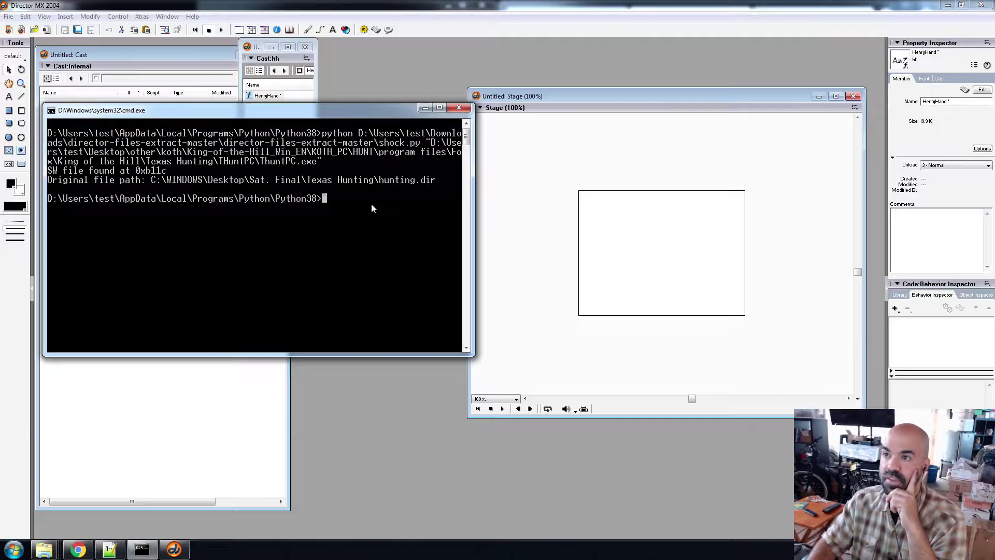
mouse_move(44, 548)
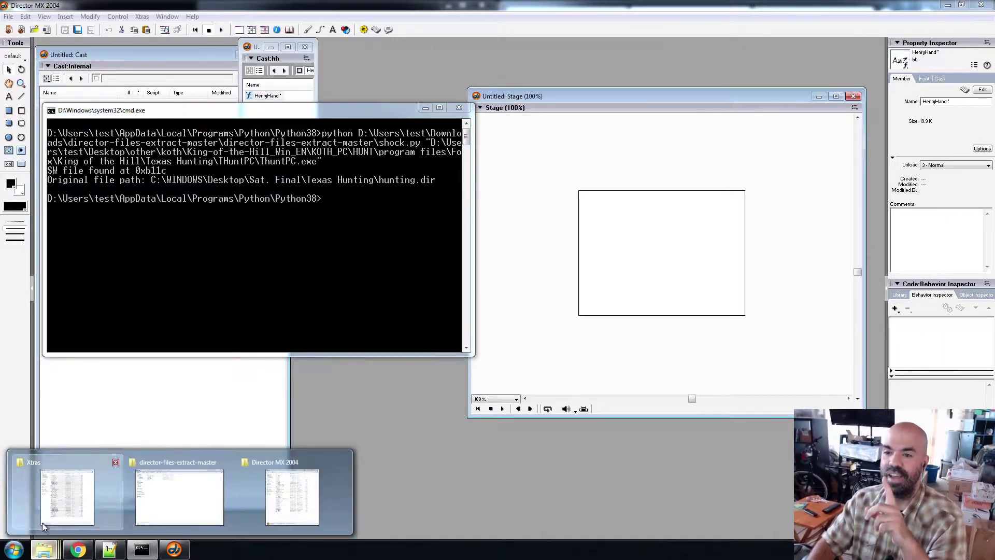
click(42, 523)
click(161, 496)
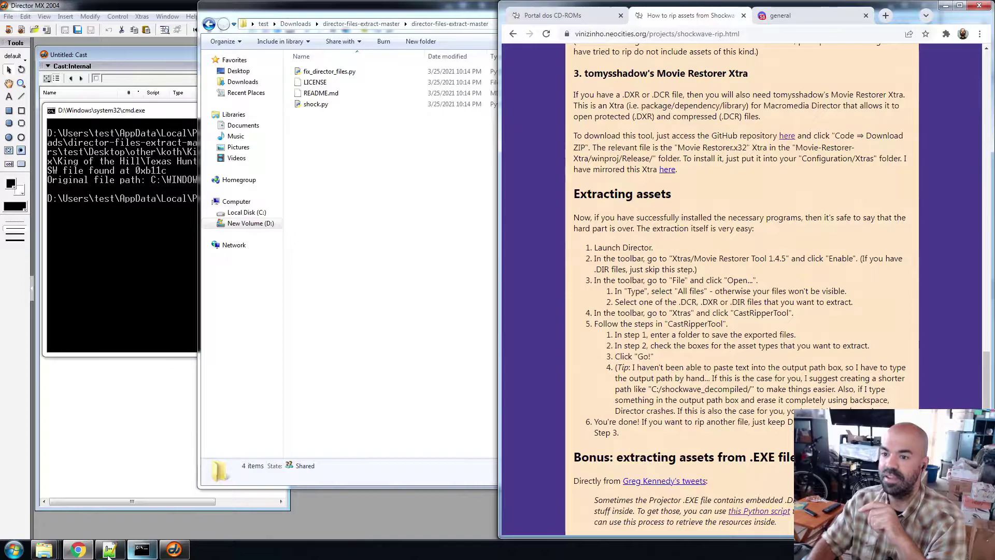
Bring up the requirements list in Notepad++ beside the guide's extraction steps and its bonus section on .EXE files.
click(109, 549)
scroll(702, 263, down, 2)
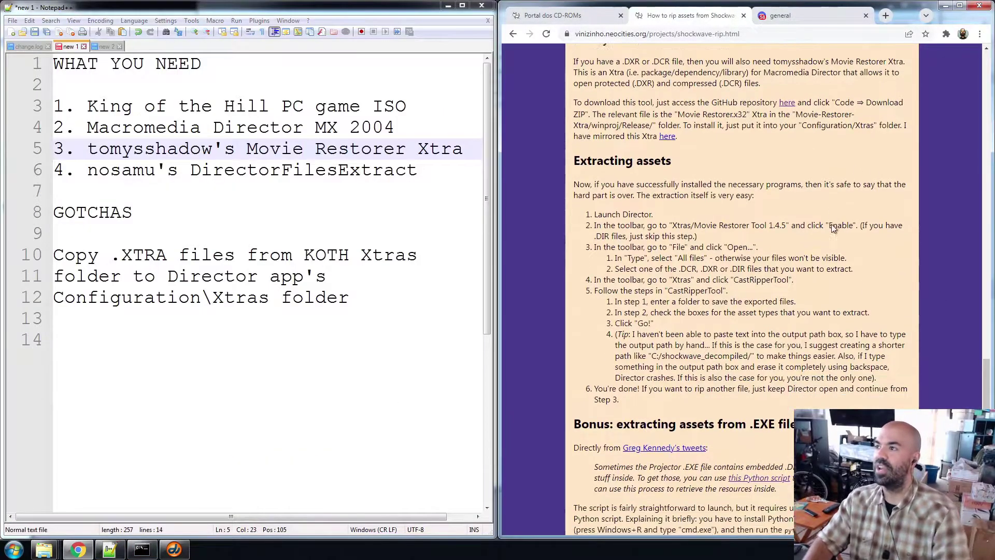
scroll(831, 224, down, 2)
scroll(685, 160, up, 2)
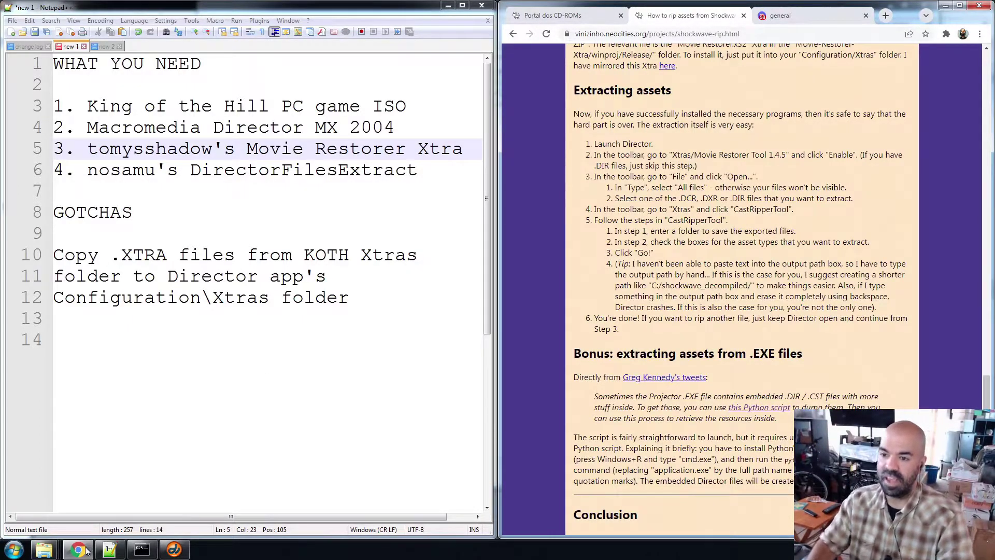
Go to the Texas Hunting folder in Windows Explorer and examine the Hunting.dir and ThuntPC.exe files.
mouse_move(44, 550)
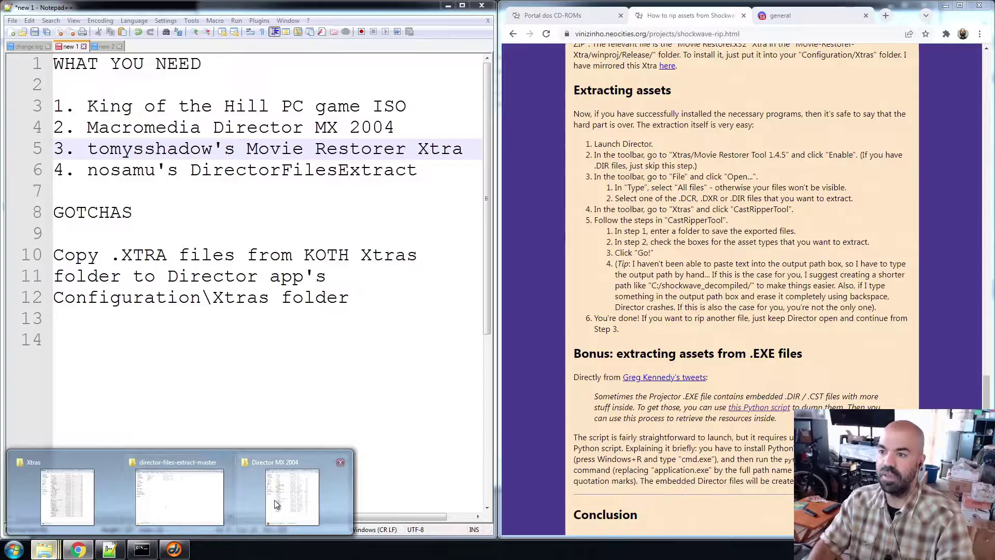
click(80, 500)
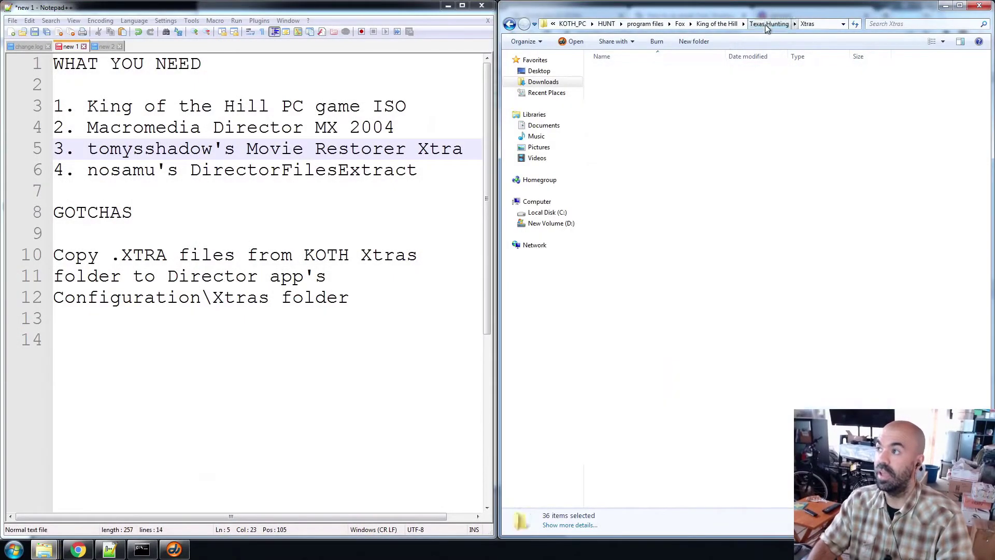
click(765, 24)
click(620, 410)
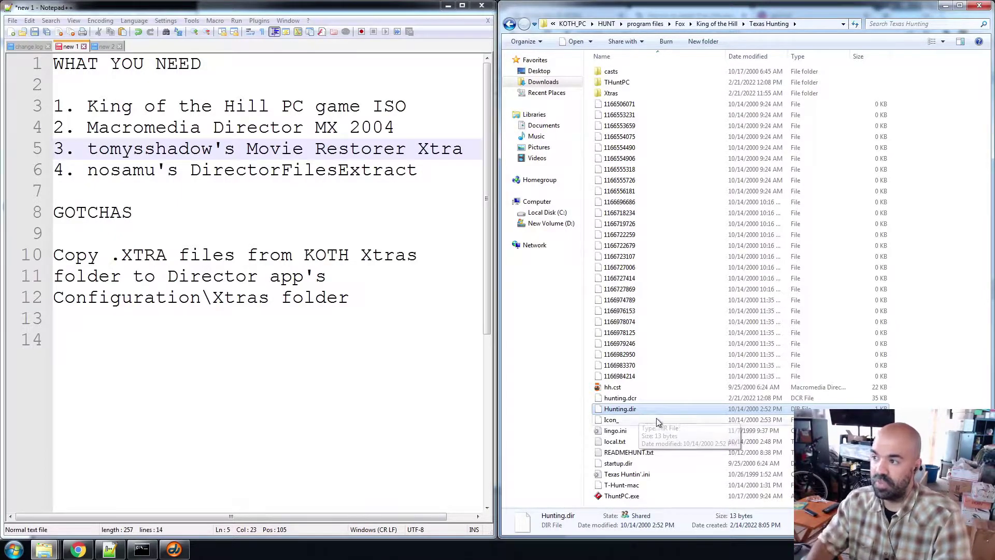
click(625, 496)
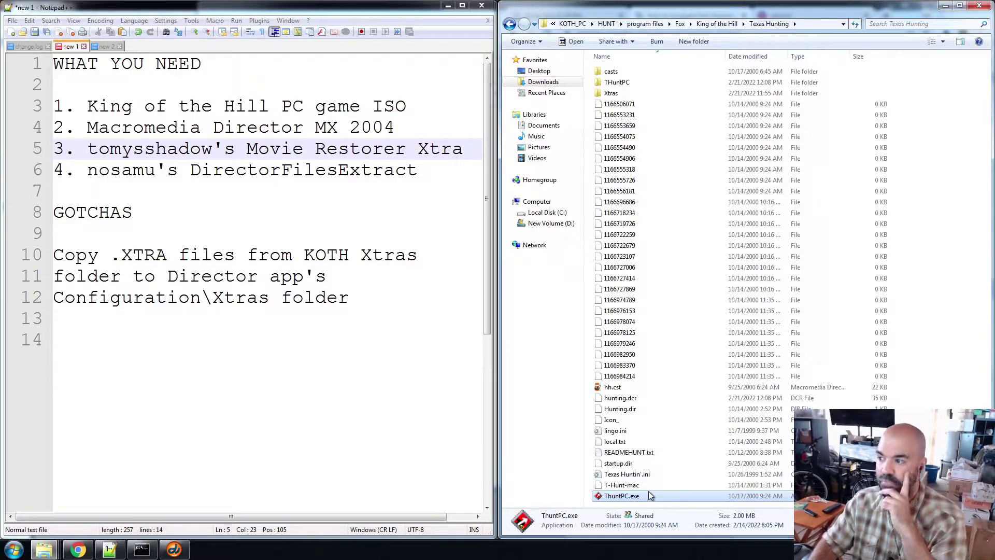
mouse_move(651, 498)
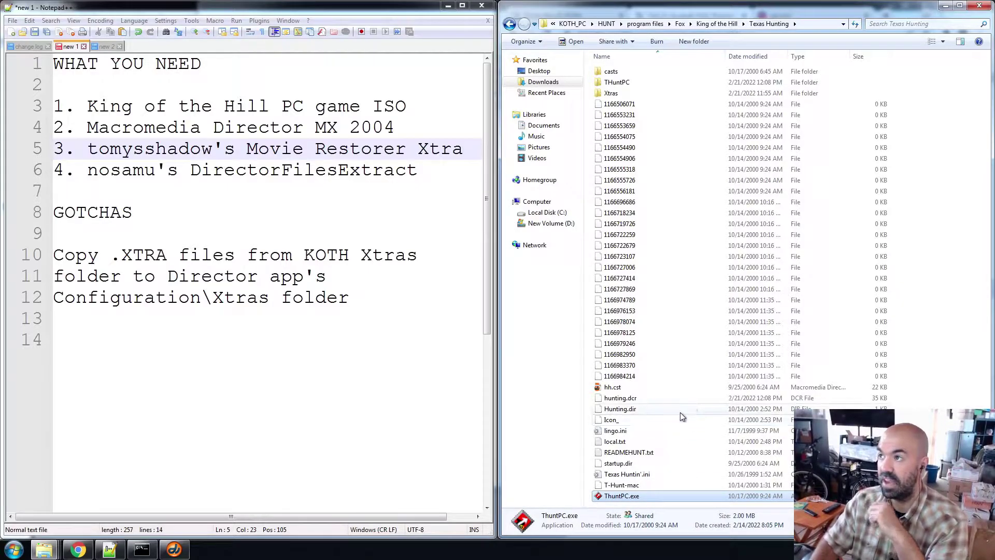
Open the THuntPC folder and select its ThuntPC.exe file.
click(620, 84)
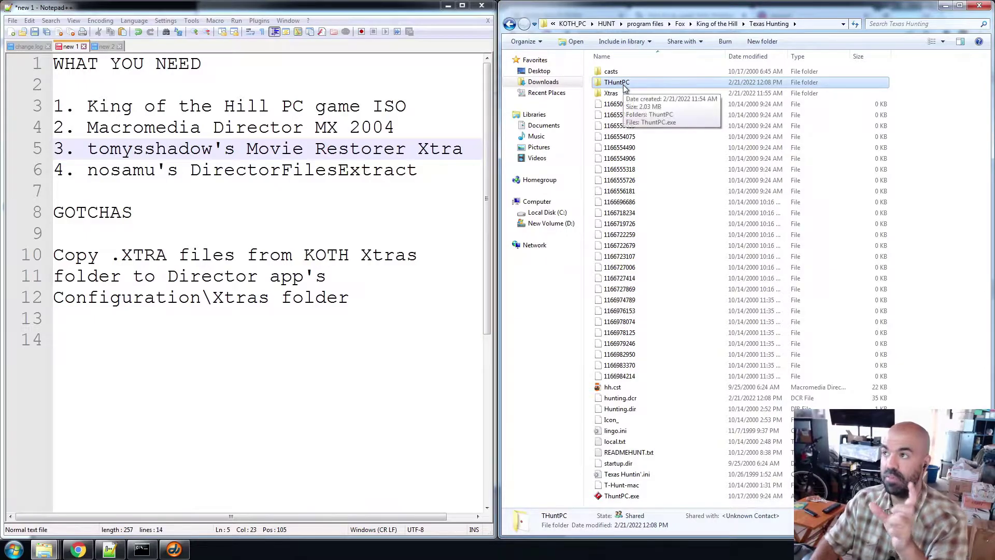
double_click(621, 84)
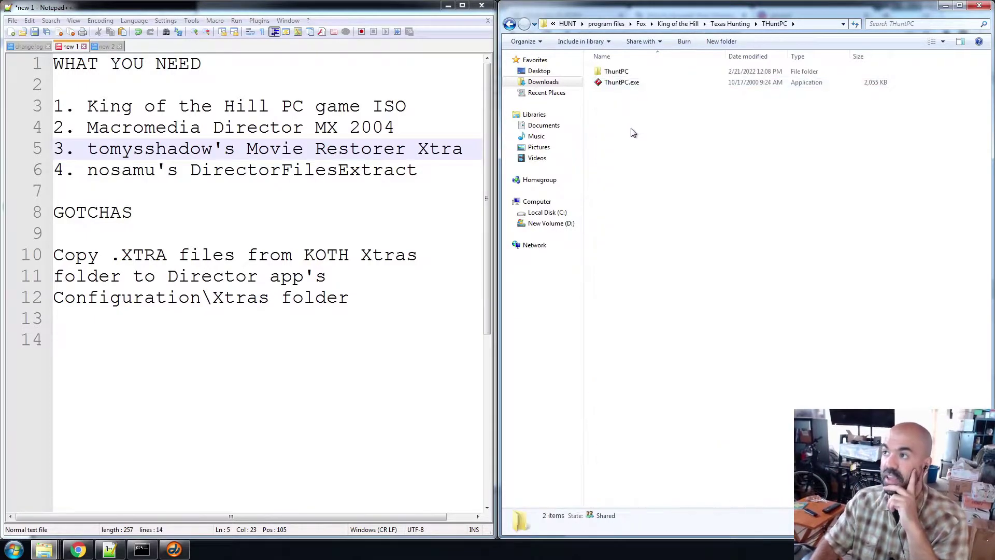
click(640, 84)
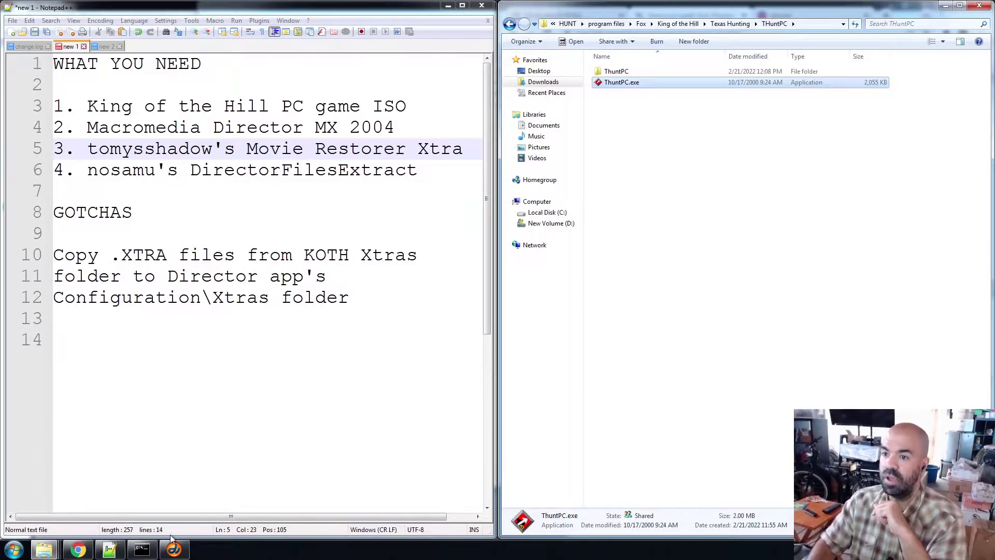
Return to the ripping guide in Chrome and review it from Extracting assets to the Conclusion.
click(77, 550)
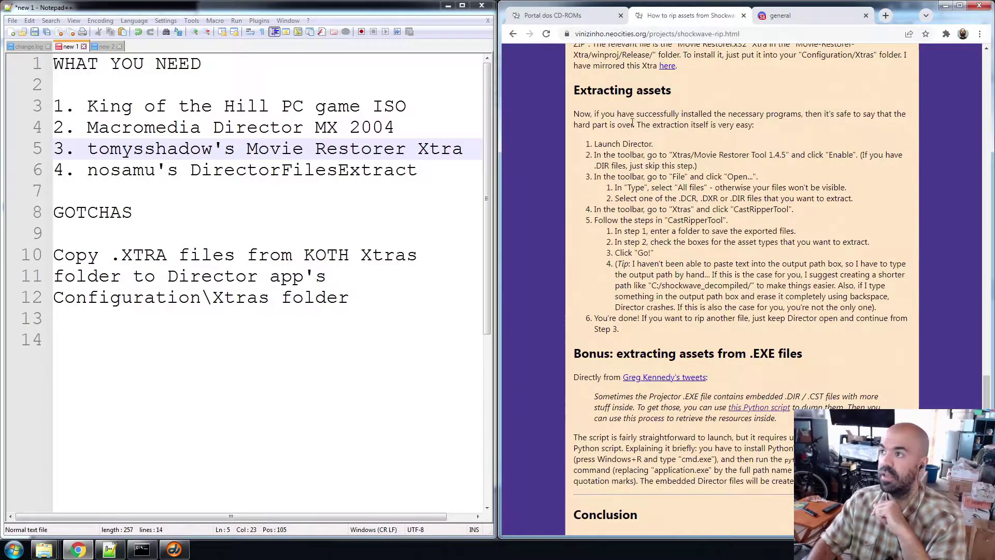
drag(576, 85, 689, 120)
click(628, 142)
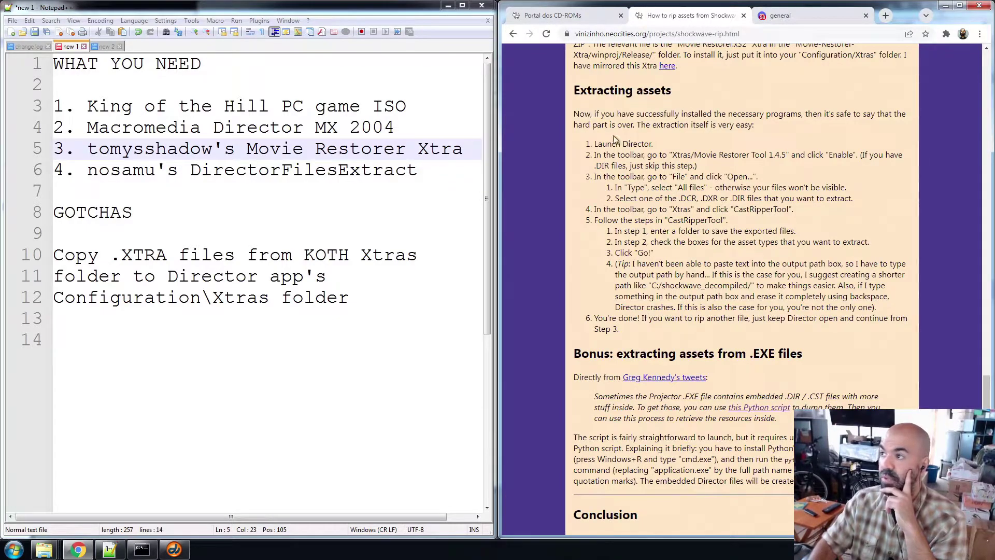
scroll(636, 334, down, 1)
scroll(636, 333, down, 3)
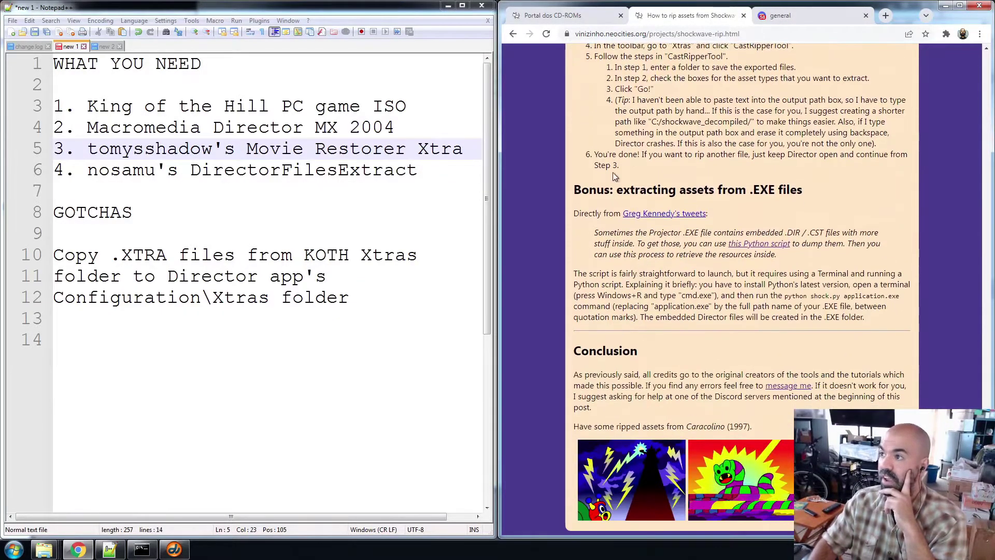
Read the guide's bonus section on dumping embedded Director files from .EXE files, briefly opening the linked Python script page.
drag(574, 190, 786, 234)
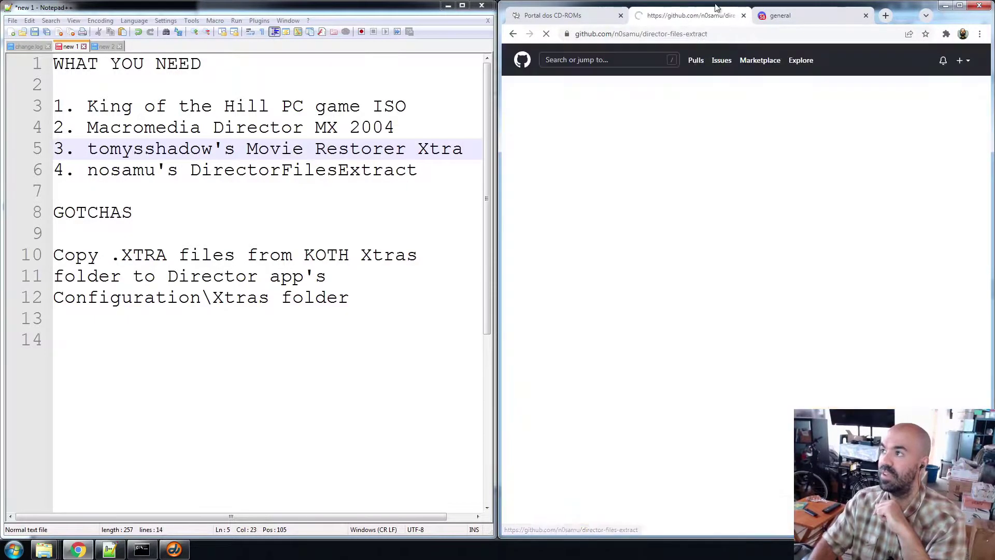
click(513, 34)
click(624, 204)
drag(576, 192, 813, 200)
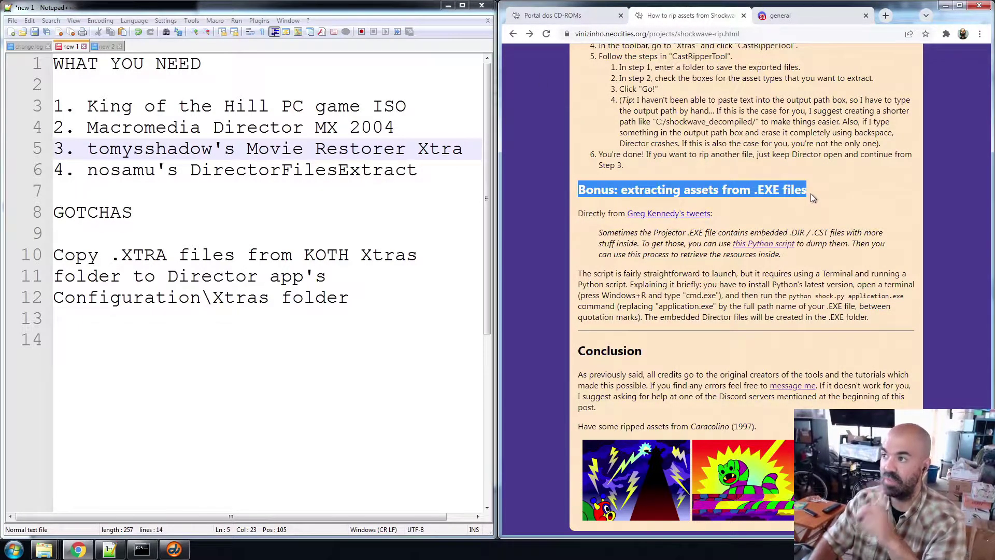
click(813, 199)
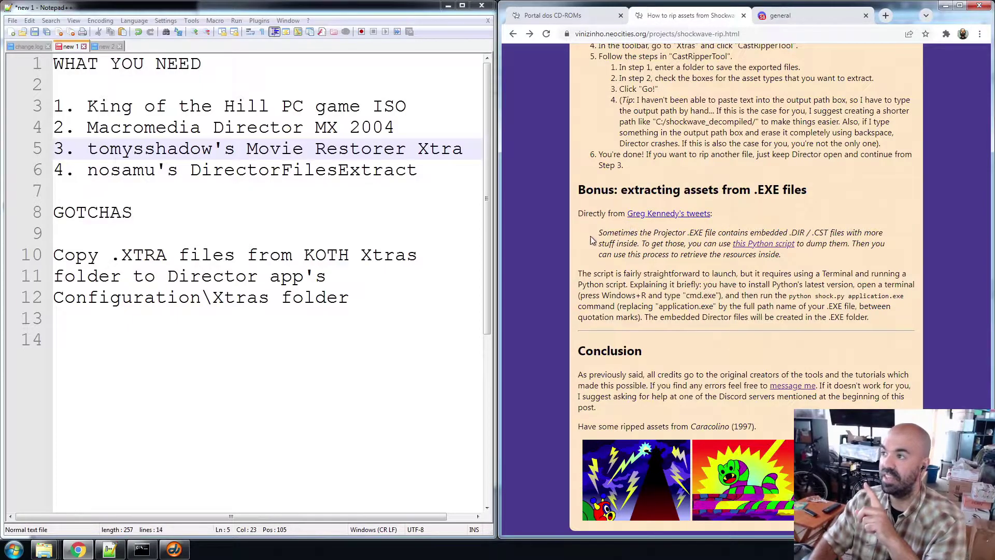
drag(598, 233, 809, 262)
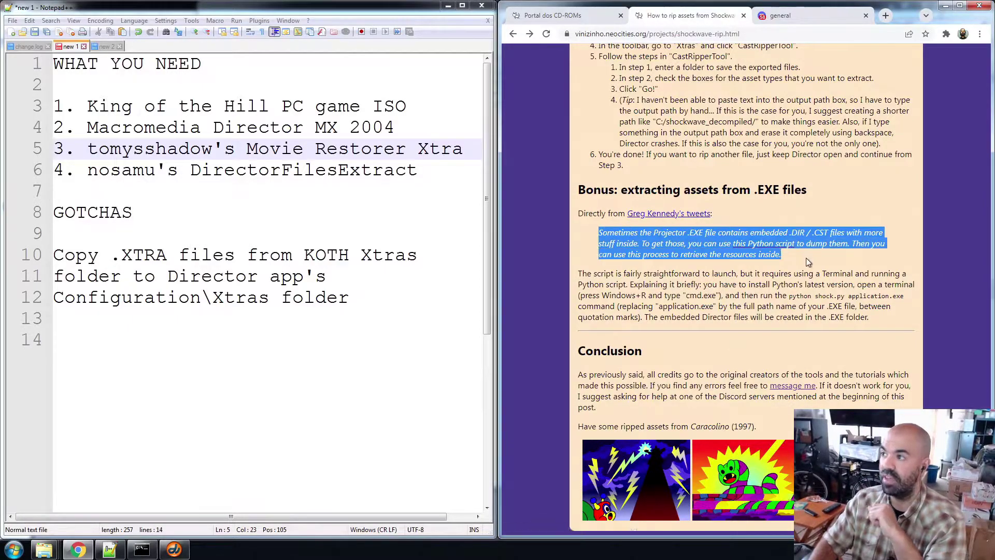
click(809, 262)
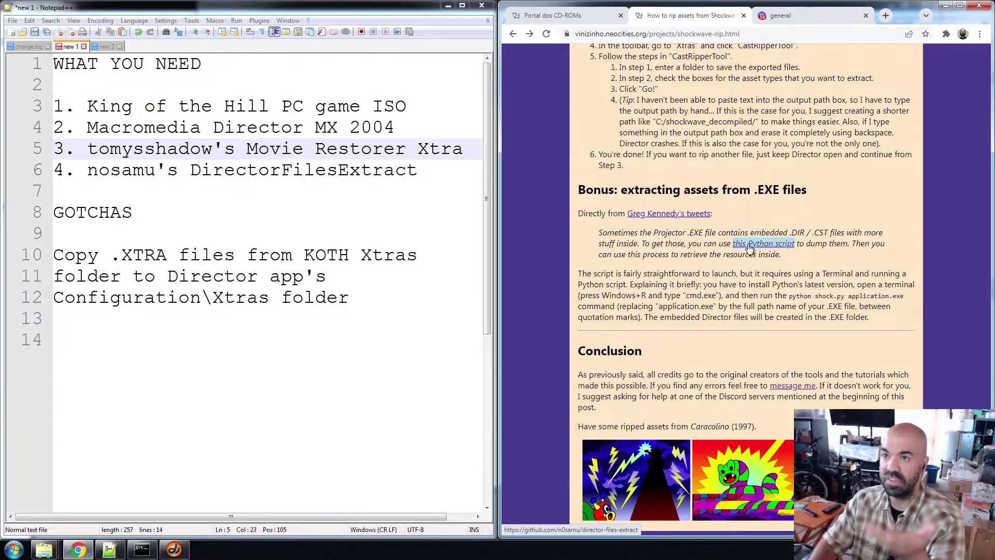
Mark the nosamu's DirectorFilesExtract entry in the notes and switch to the Command Prompt window.
click(190, 170)
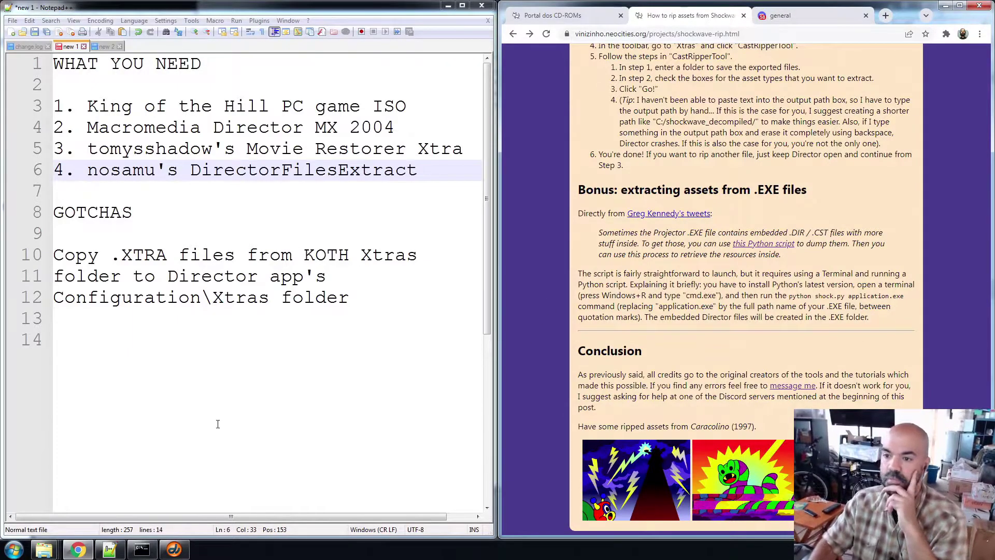
click(142, 549)
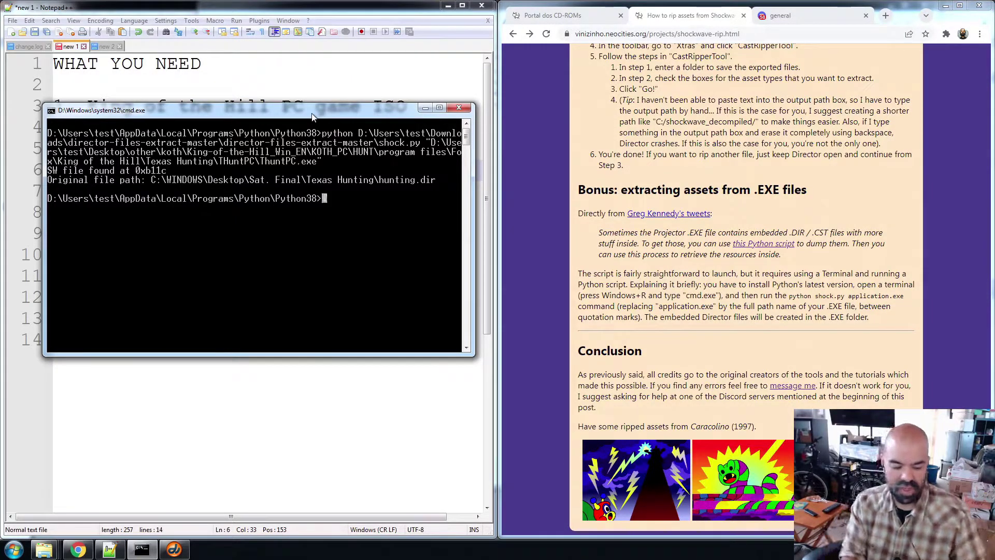
text(cd)
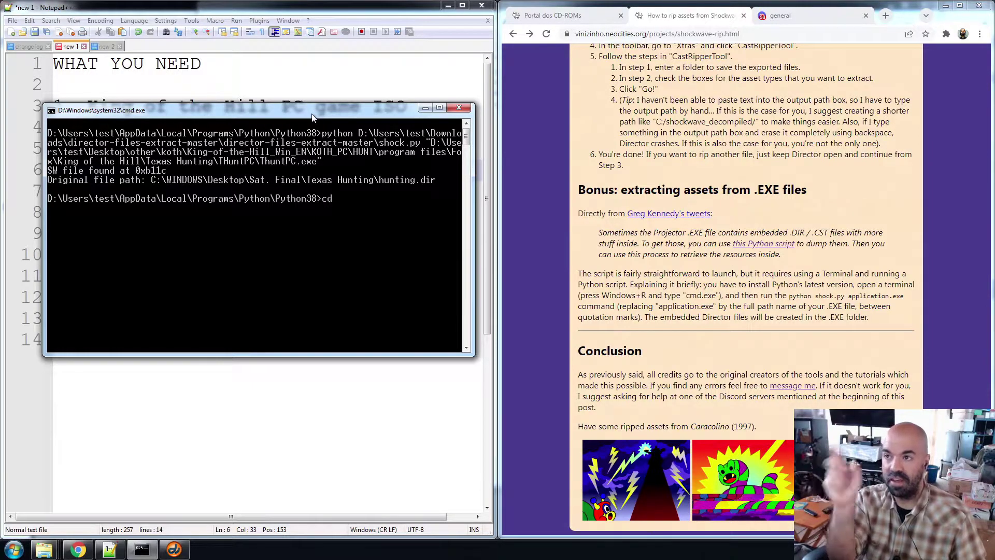
key(BackSpace)
key(BackSpace)
key(BackSpace)
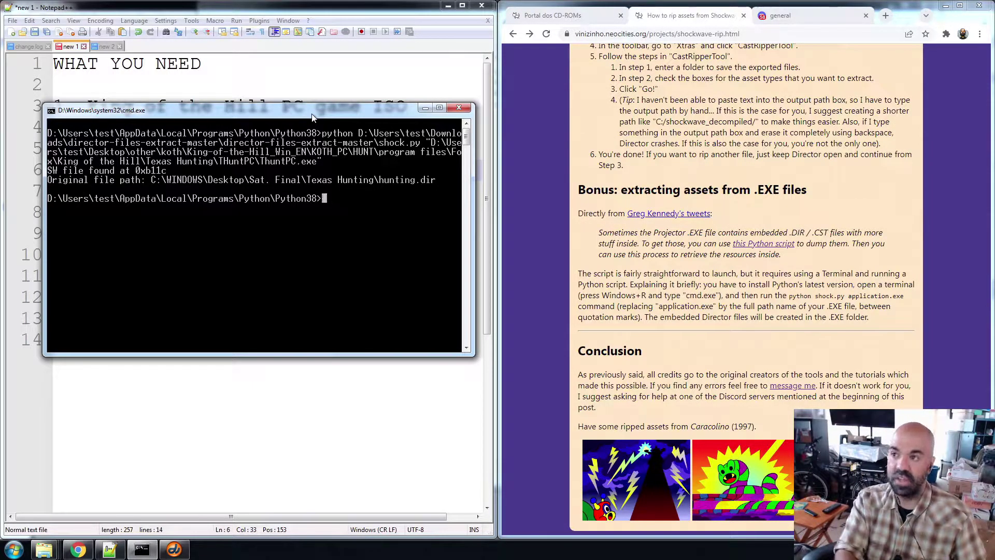
Recall the previous shock.py command for ThuntPC.exe and highlight the guide's sample command "python shock.py application.exe" for comparison.
key(Up)
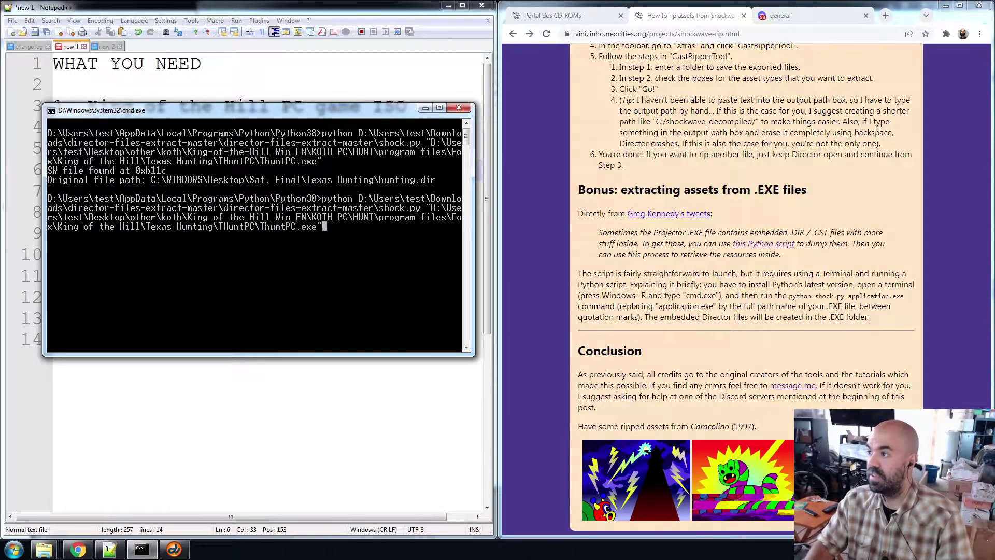
drag(790, 297, 905, 299)
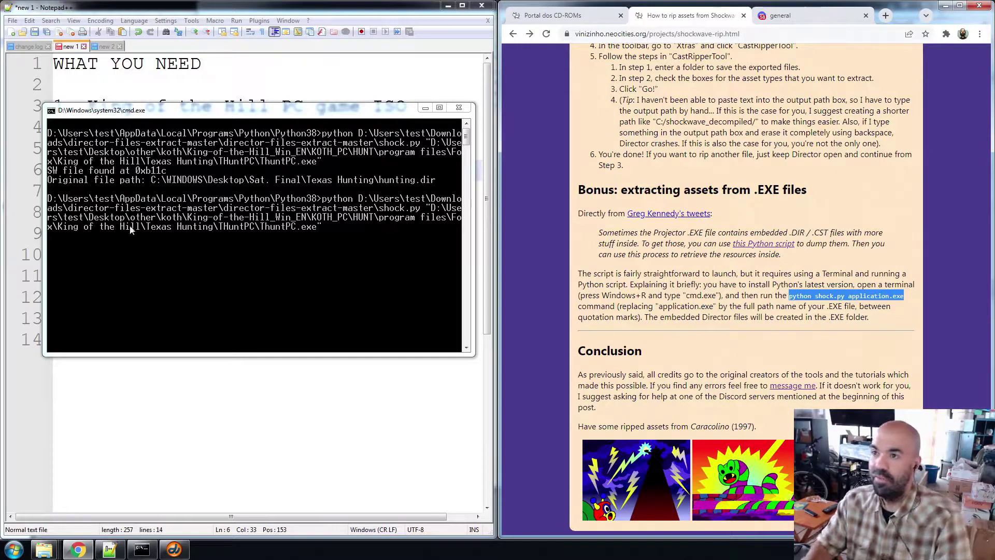
click(338, 345)
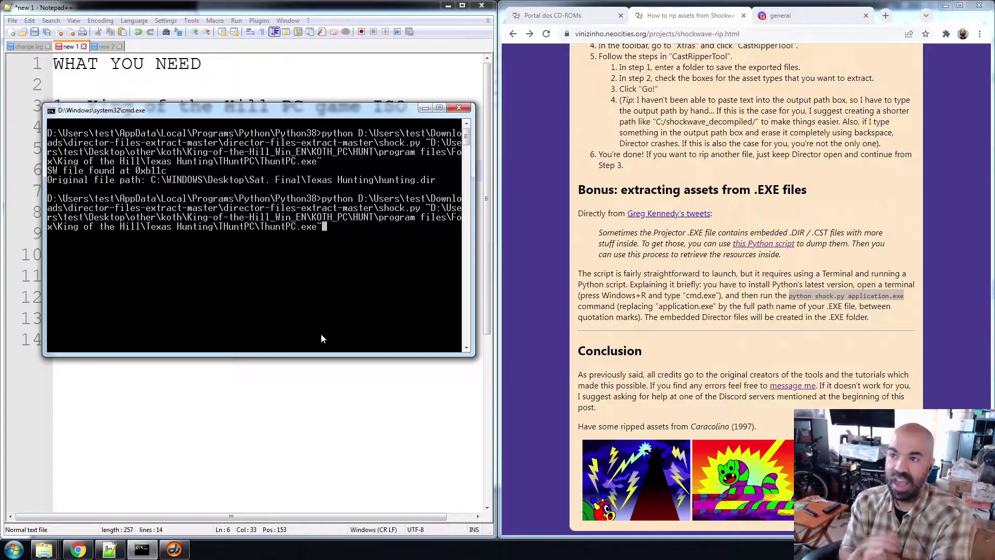
Go back through the recalled command from the ThuntPC.exe path to its beginning.
key(Left)
key(Left)
key(Left)
key(Left)
key(Left)
key(Left)
key(Left)
key(Left)
key(Left)
key(Left)
key(Left)
key(Left)
key(Left)
key(Left)
key(Left)
key(Left)
key(Left)
key(Left)
key(Left)
key(Left)
key(Left)
key(Left)
key(Left)
key(Left)
key(Left)
key(Left)
key(Left)
key(Left)
key(Left)
key(Left)
key(Left)
key(Left)
key(Left)
key(Left)
key(Left)
key(Left)
key(Left)
key(Left)
key(Left)
key(Left)
key(Left)
key(Left)
key(Left)
key(Left)
key(Left)
key(Left)
key(Left)
key(Left)
key(Left)
key(Left)
key(Left)
key(Left)
key(Left)
key(Left)
key(Left)
key(Left)
key(Left)
key(Left)
key(Left)
key(Left)
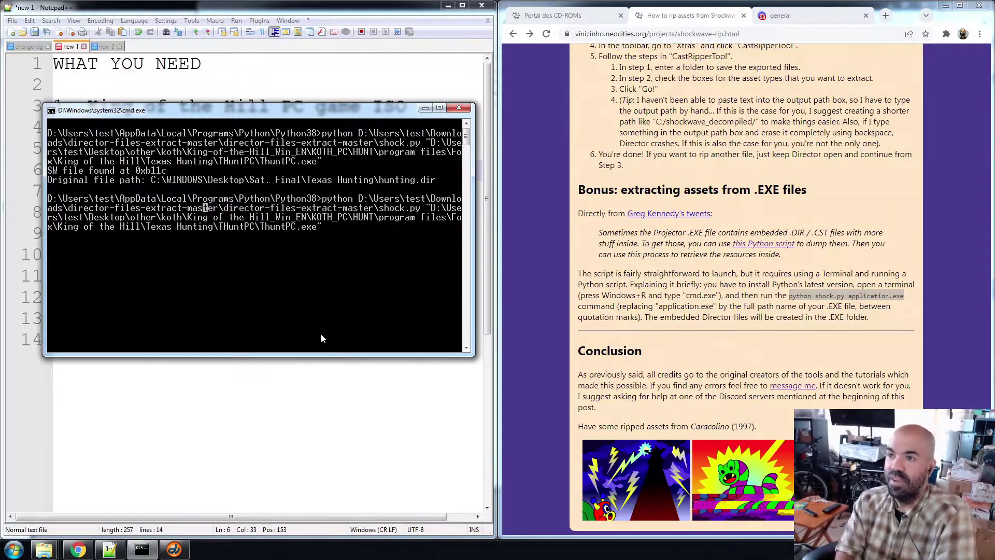
key(Left)
key(Left)
key(Left)
key(Left)
key(Left)
key(Left)
key(Left)
key(Left)
key(Left)
key(Left)
key(Left)
key(Left)
key(Left)
key(Left)
key(Left)
key(Left)
key(Left)
key(Left)
key(Left)
key(Left)
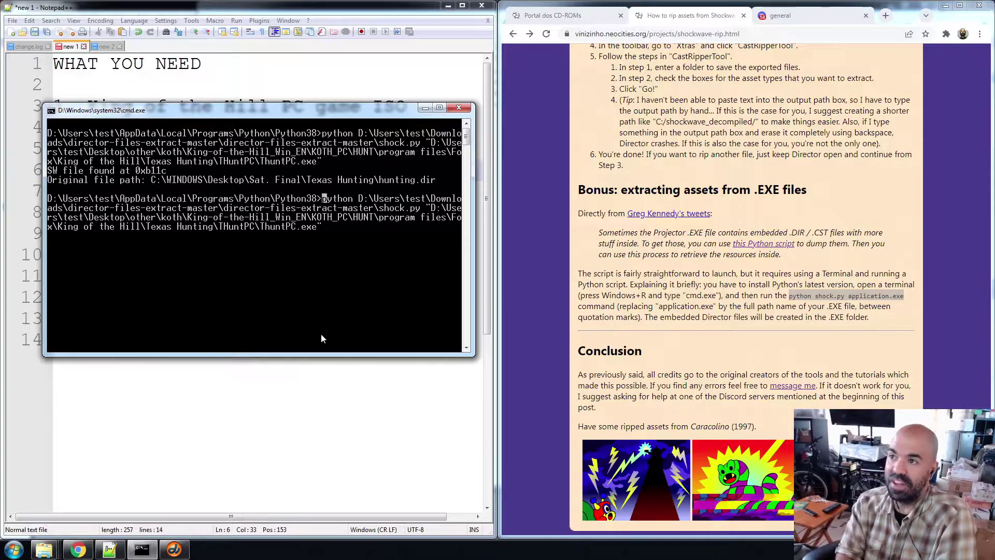
Examine the python call at the start of the recalled command, up to where the script path begins.
key(Right)
key(Right)
key(Right)
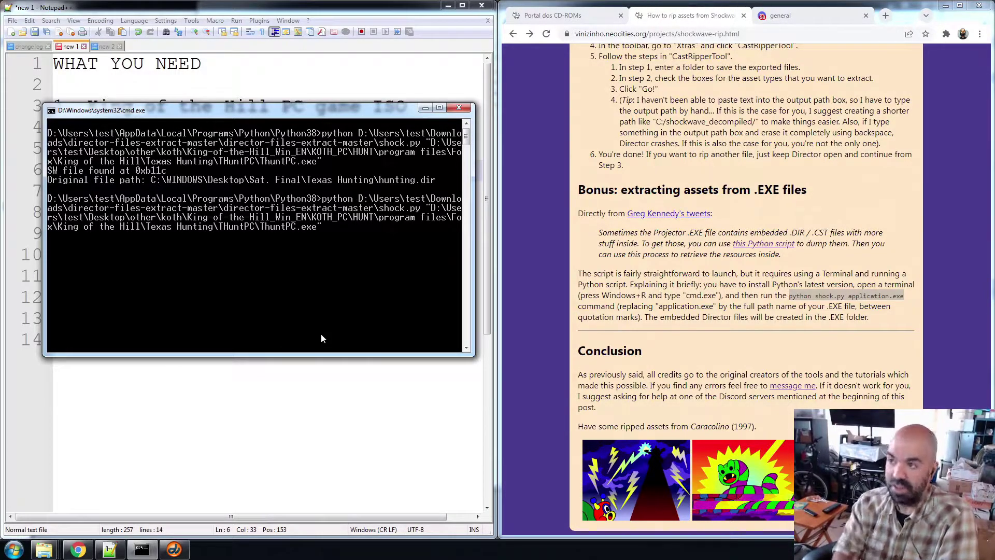
key(Left)
key(Left)
key(Left)
key(Left)
key(Left)
key(Left)
key(Left)
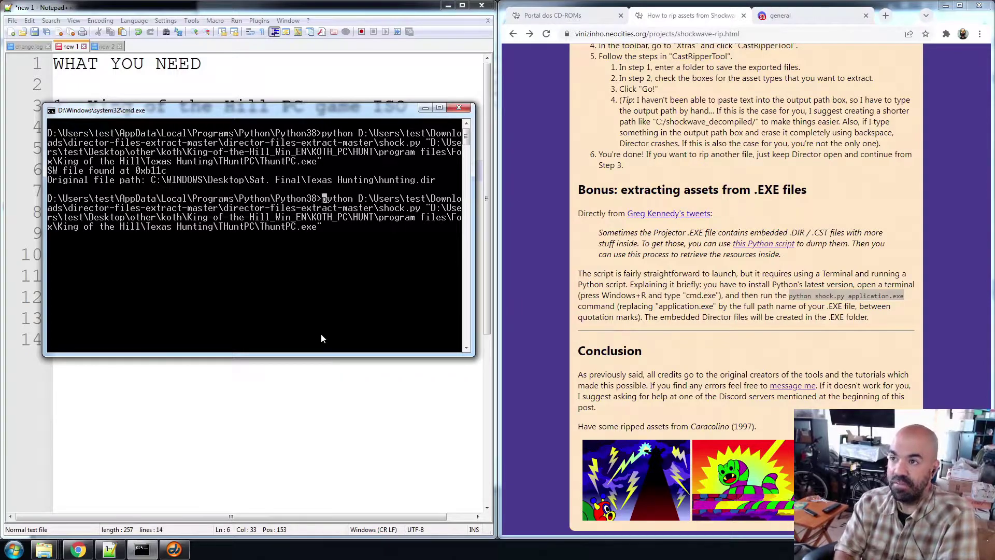
key(Right)
key(Right)
key(Right)
key(Right)
key(Right)
key(Right)
key(Right)
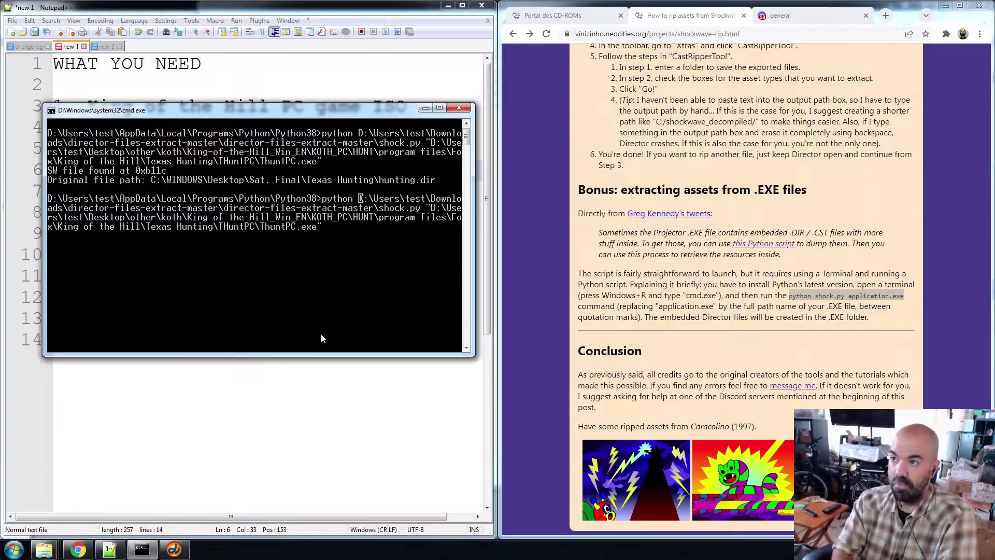
Examine the script path in the recalled command, from D:\Users through the director-files-extract-master folders to shock.py.
key(Right)
key(Right)
key(Right)
key(Right)
key(Right)
key(Right)
key(Right)
key(Right)
key(Right)
key(Right)
key(Right)
key(Right)
key(Right)
key(Right)
key(Right)
key(Right)
key(Right)
key(Right)
key(Right)
key(Right)
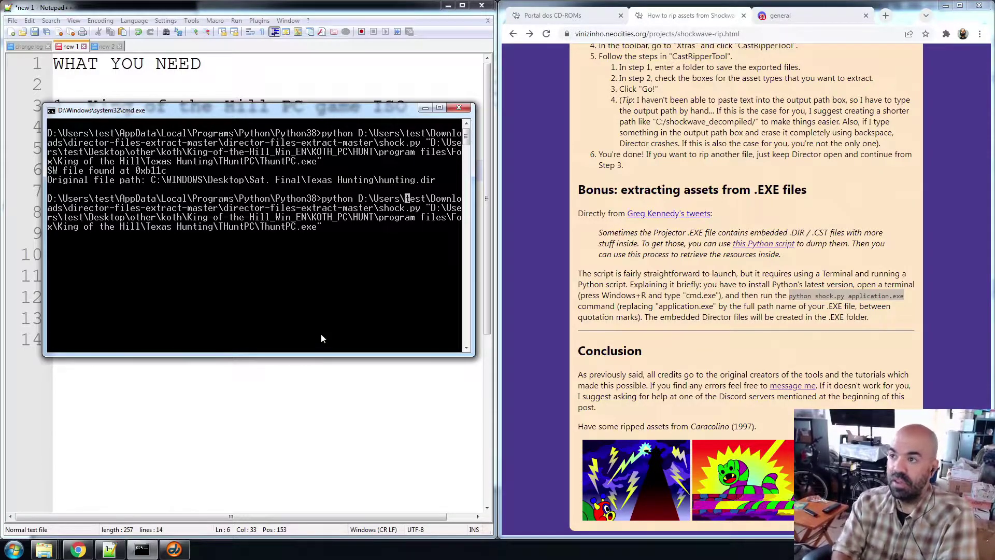
key(Right)
key(Right)
key(Right)
key(Right)
key(Right)
key(Right)
key(Right)
key(Right)
key(Right)
key(Right)
key(Right)
key(Right)
key(Right)
key(Right)
key(Right)
key(Right)
key(Right)
key(Right)
key(Right)
key(Right)
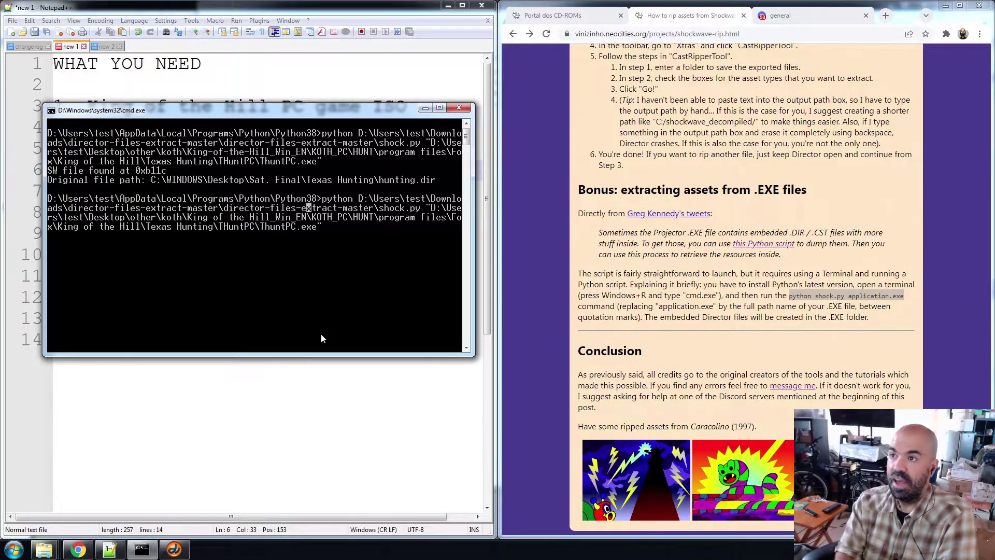
key(Right)
key(Right)
key(Right)
key(Right)
key(Right)
key(Right)
key(Right)
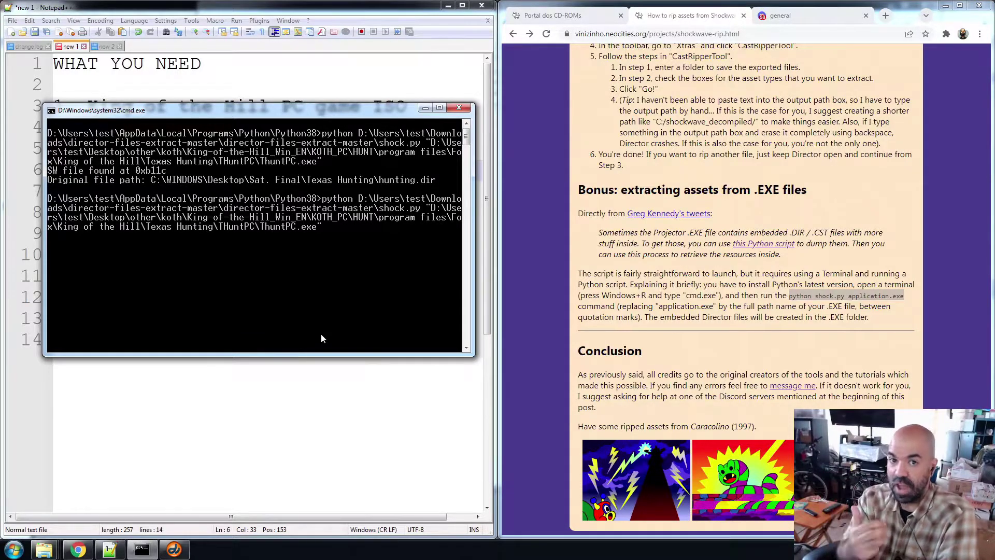
key(Right)
key(Right)
key(Right)
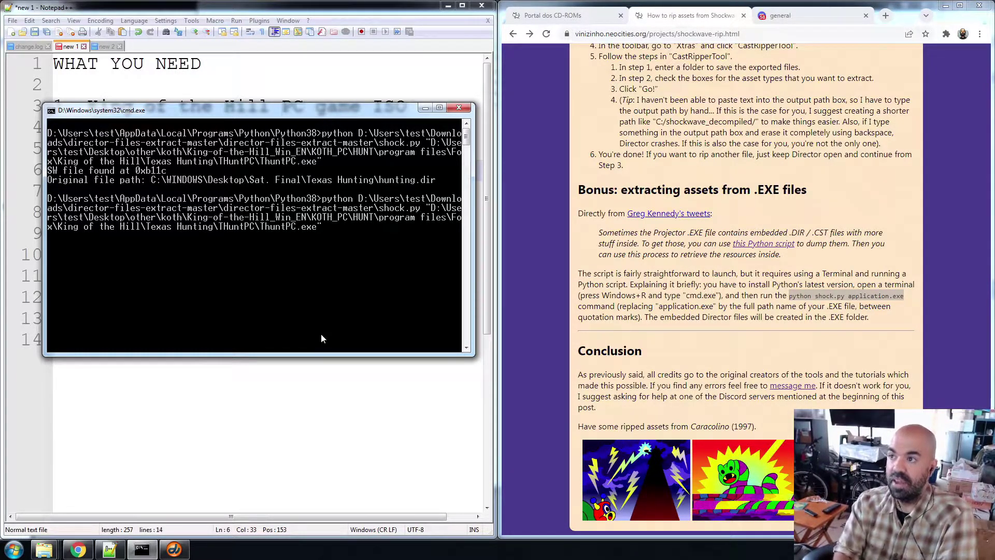
Examine the quoted full path to ThuntPC.exe in the recalled command, through to its closing quotation mark.
key(Right)
key(Right)
key(Right)
key(Right)
key(Right)
key(Right)
key(Right)
key(Right)
key(Right)
key(Right)
key(Right)
key(Right)
key(Right)
key(Right)
key(Right)
key(Right)
key(Right)
key(Right)
key(Right)
key(Right)
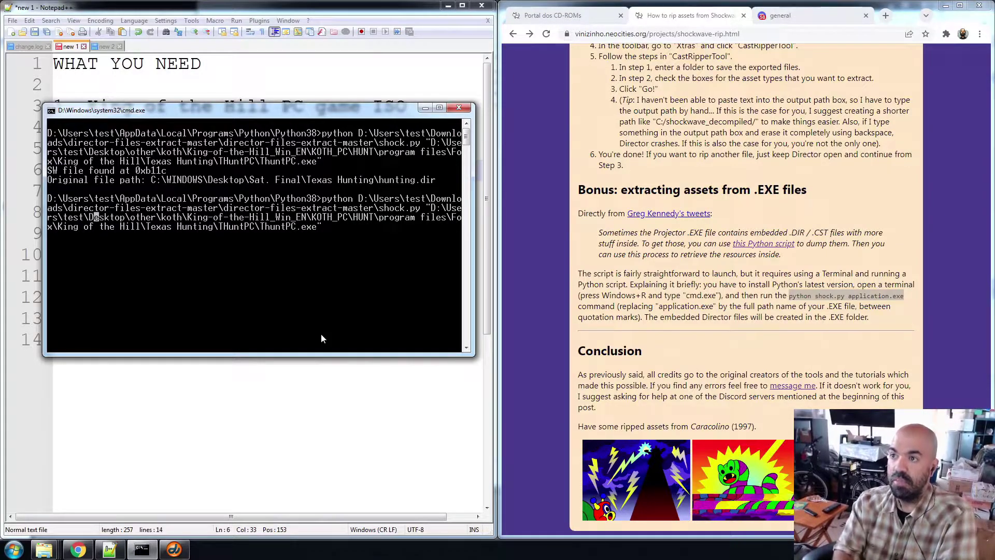
key(Right)
key(Right)
key(Right)
key(Right)
key(Right)
key(Right)
key(Right)
key(Right)
key(Right)
key(Right)
key(Right)
key(Right)
key(Right)
key(Right)
key(Right)
key(Right)
key(Right)
key(Right)
key(Right)
key(Right)
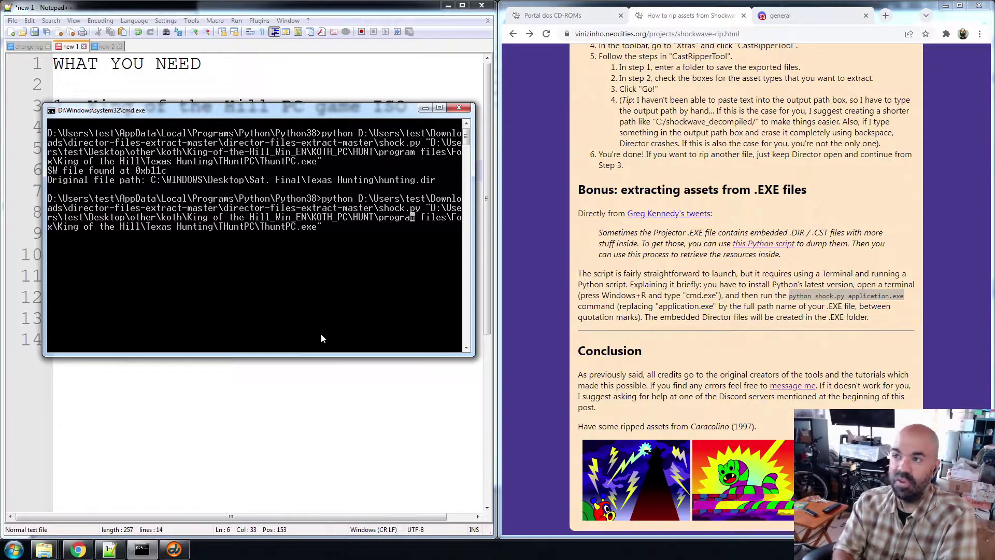
key(Right)
key(Right)
key(Right)
key(Right)
key(Right)
key(Right)
key(Right)
key(Right)
key(Right)
key(Right)
key(Right)
key(Right)
key(Right)
key(Right)
key(Right)
key(Right)
key(Right)
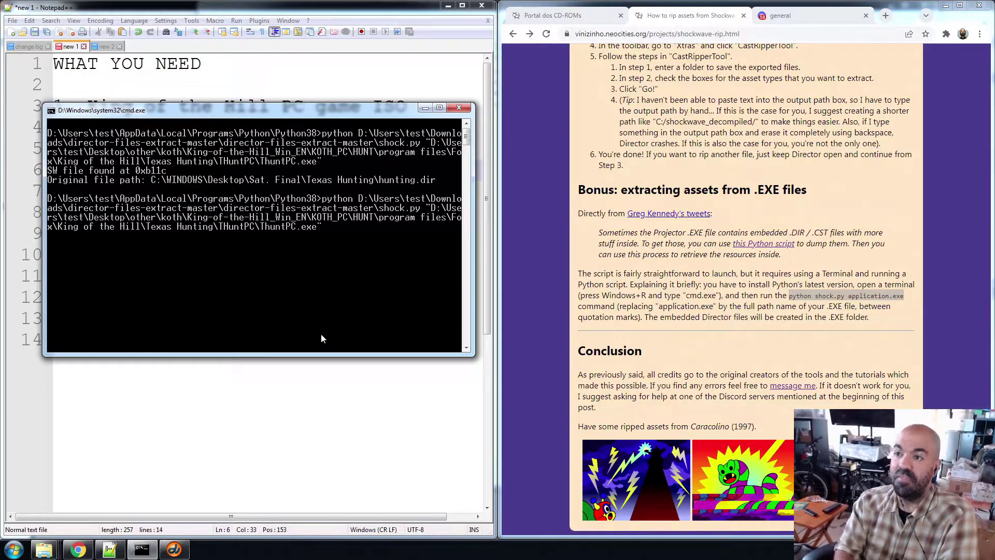
Check the closing quotation mark after ThuntPC.exe and run the shock.py command.
key(Left)
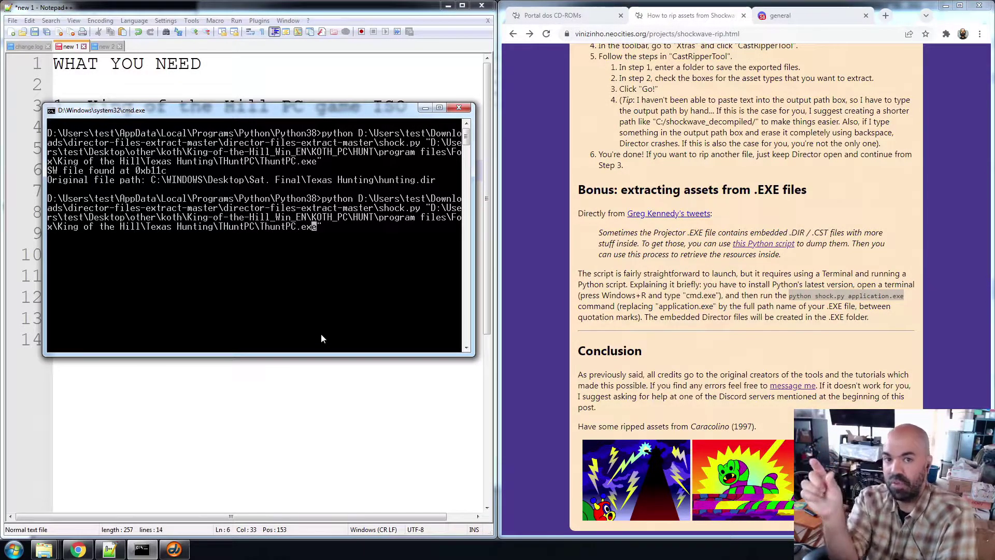
key(Right)
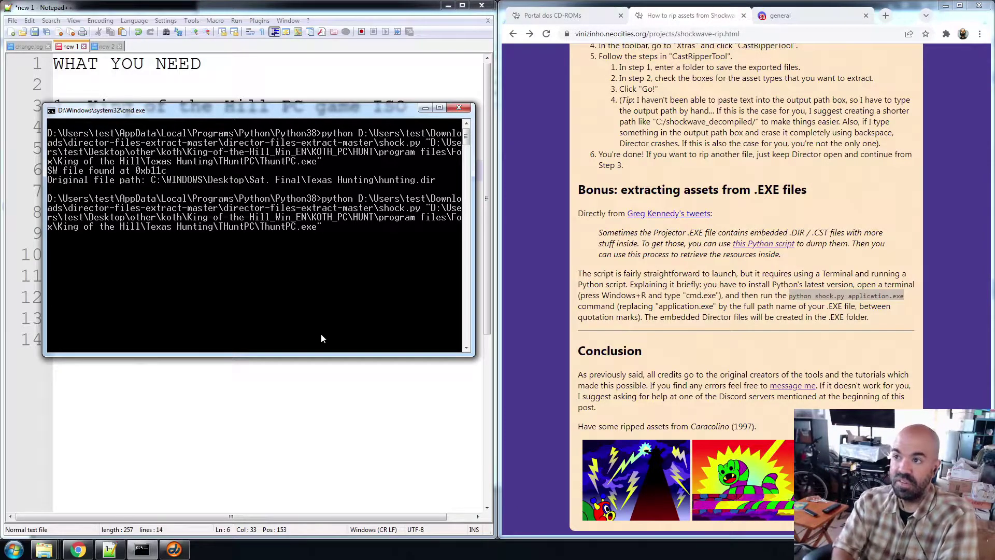
key(Left)
key(Right)
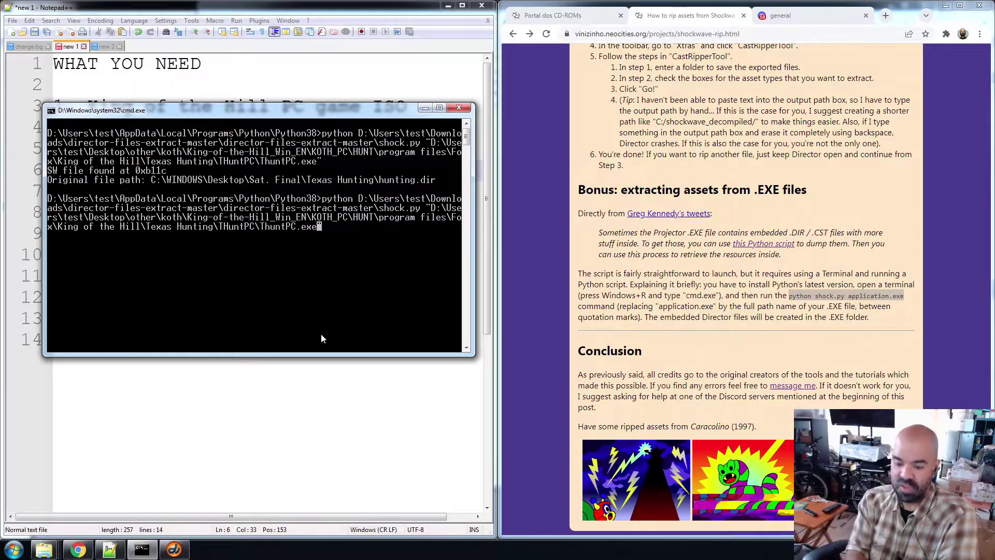
key(Return)
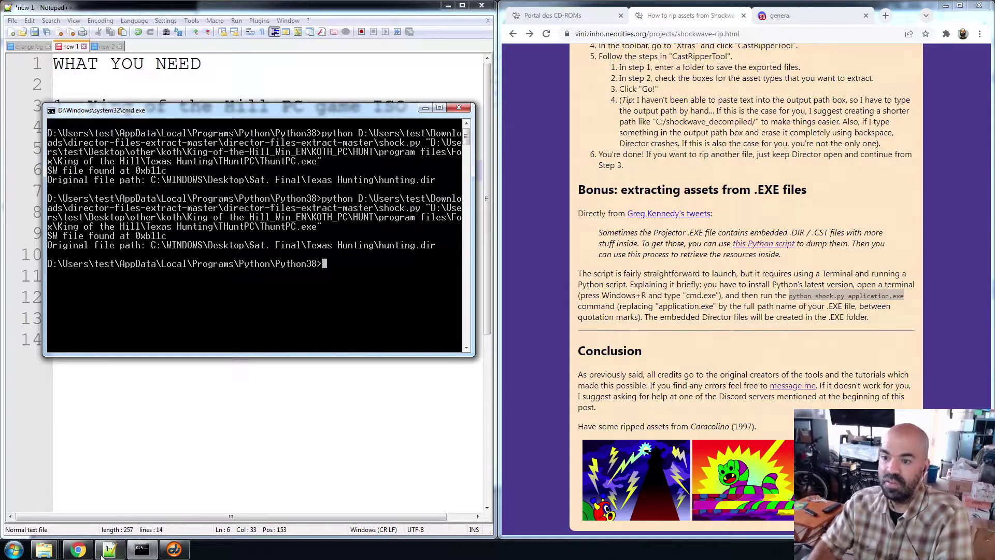
Switch to the THuntPC folder in Windows Explorer and check the ThuntPC.exe file that the script was run on.
click(44, 549)
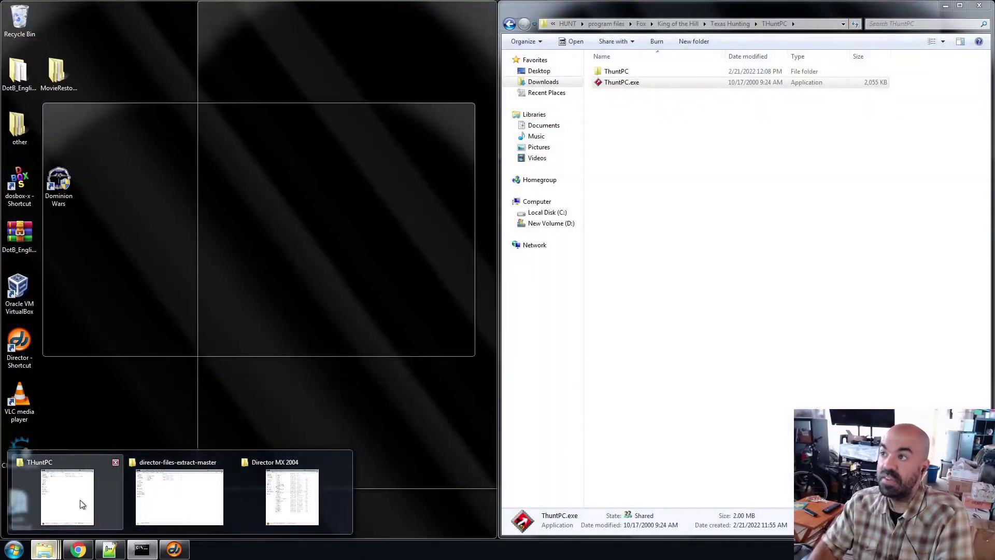
click(78, 500)
click(601, 129)
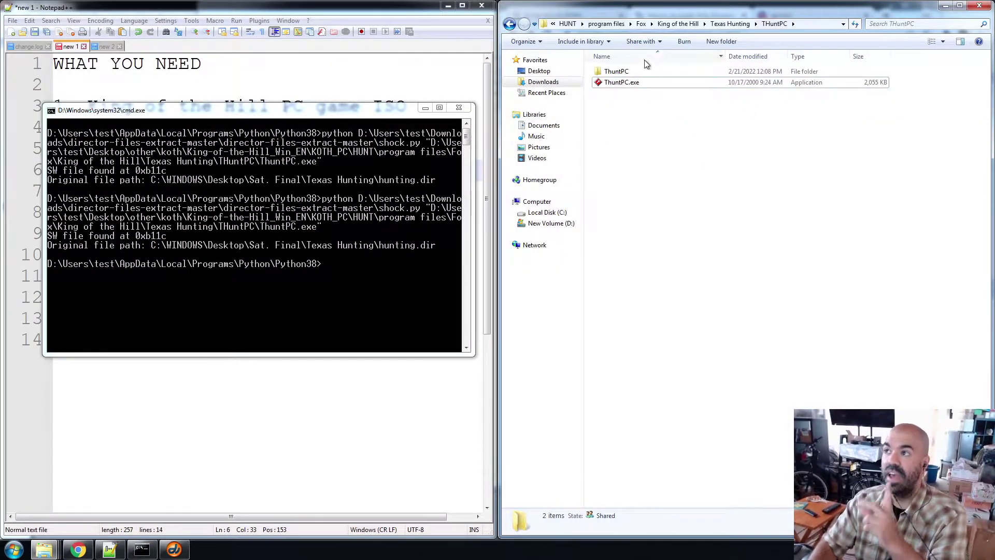
click(634, 81)
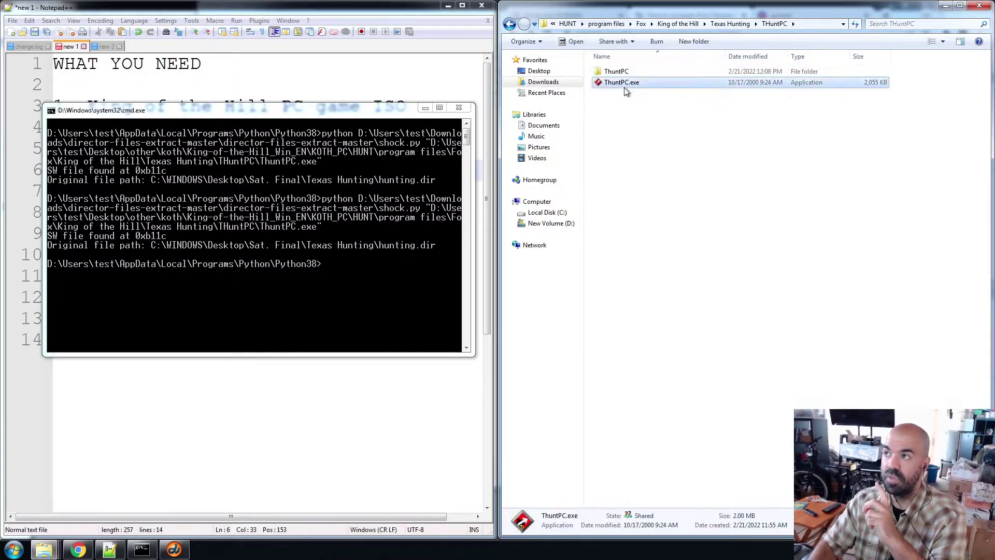
click(661, 117)
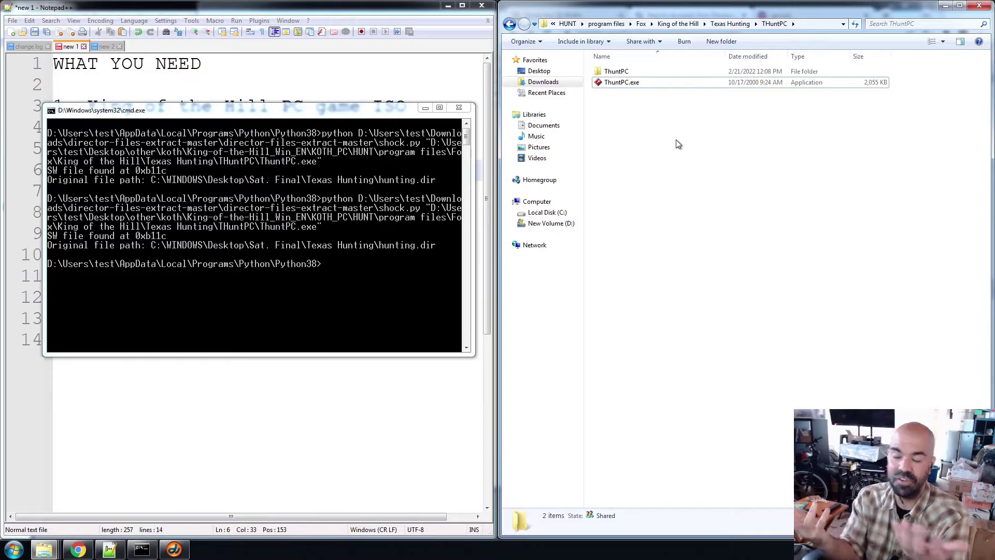
click(639, 84)
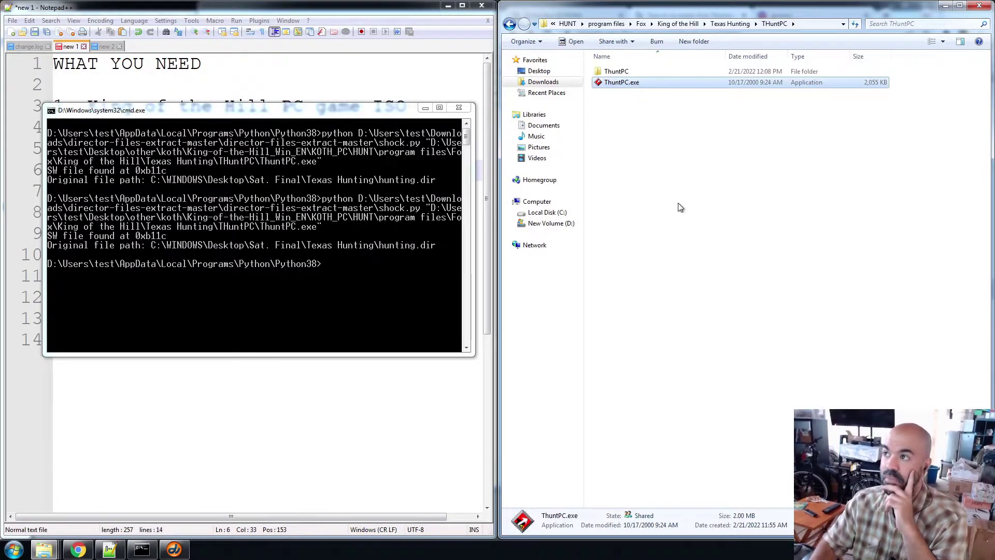
Find the extracted hunting.dcr in the ThuntPC subfolder, then select the hunting.dcr copy in the Texas Hunting folder.
double_click(621, 77)
click(628, 76)
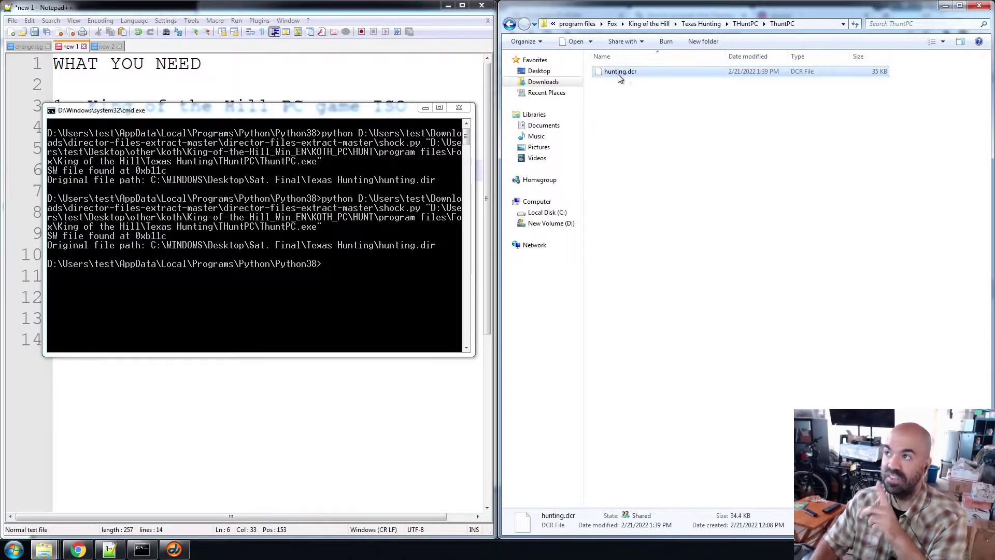
click(701, 24)
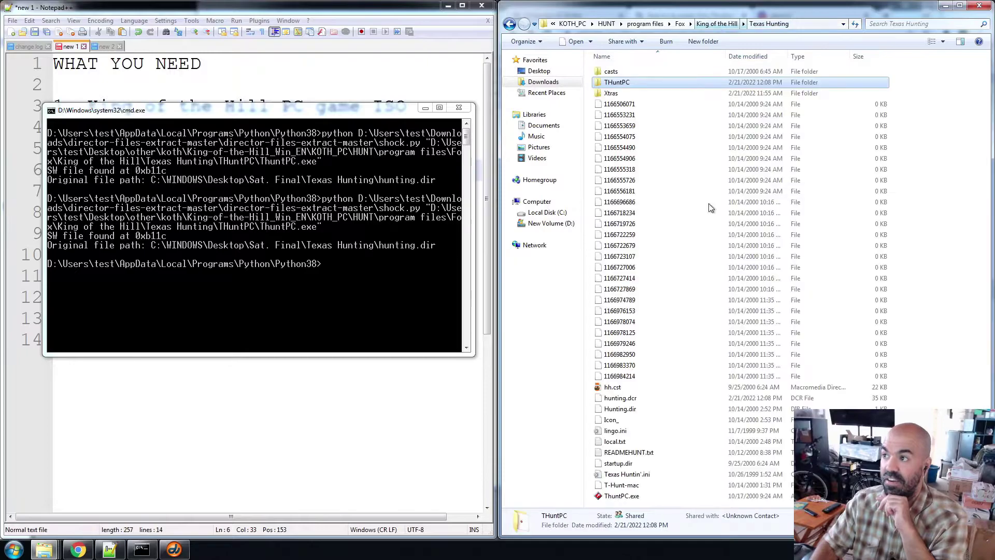
click(644, 399)
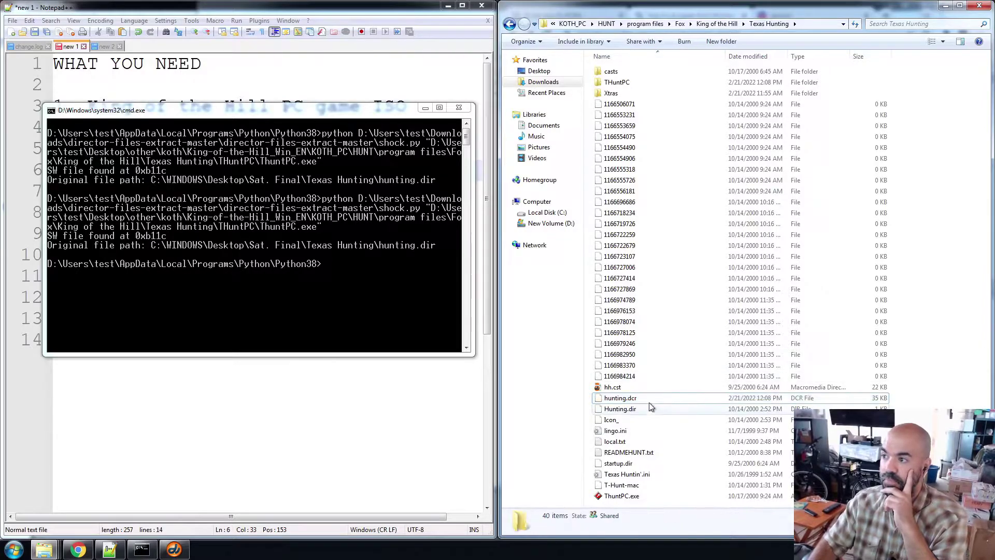
Return to the Notepad++ notes and point out the DirectorFilesExtract and Movie Restorer Xtra entries.
click(276, 432)
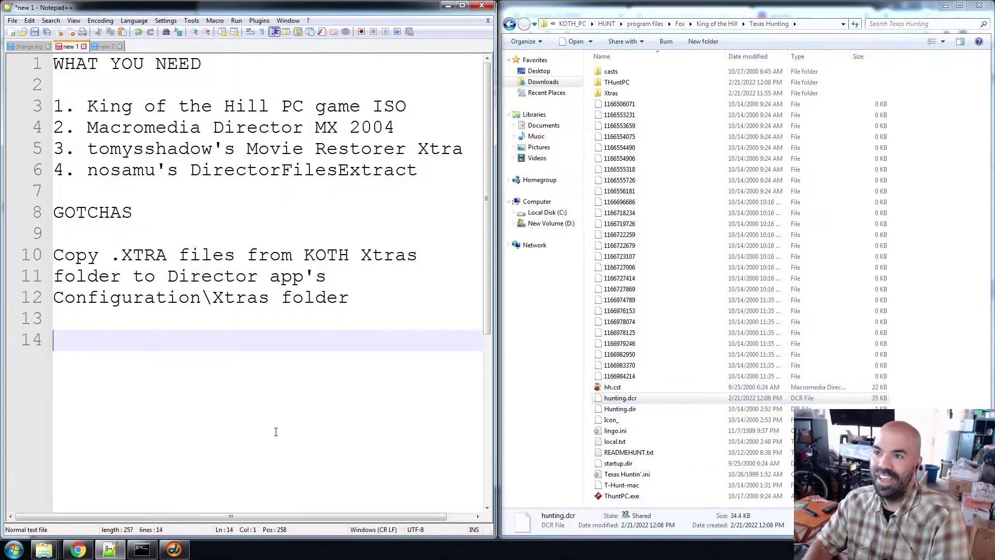
drag(419, 171, 89, 174)
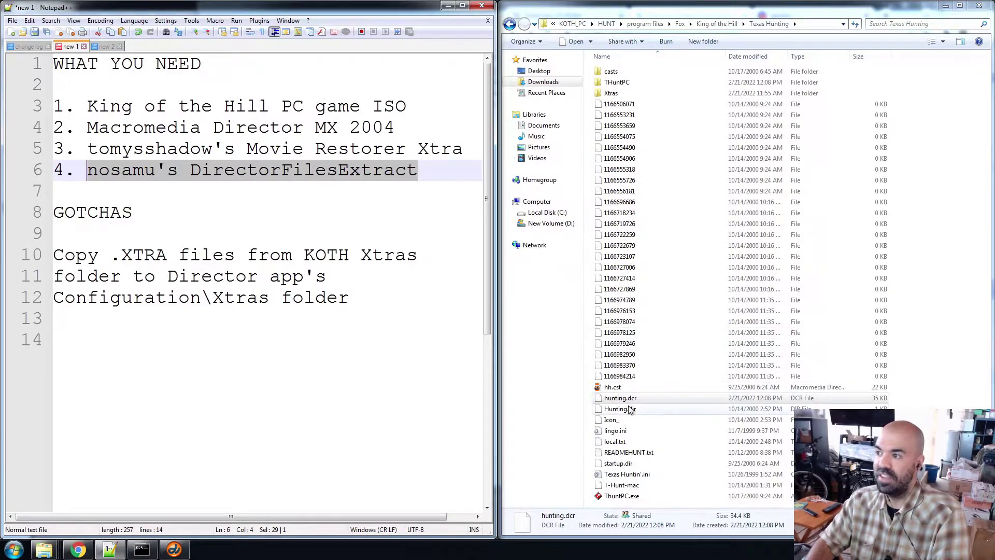
click(173, 551)
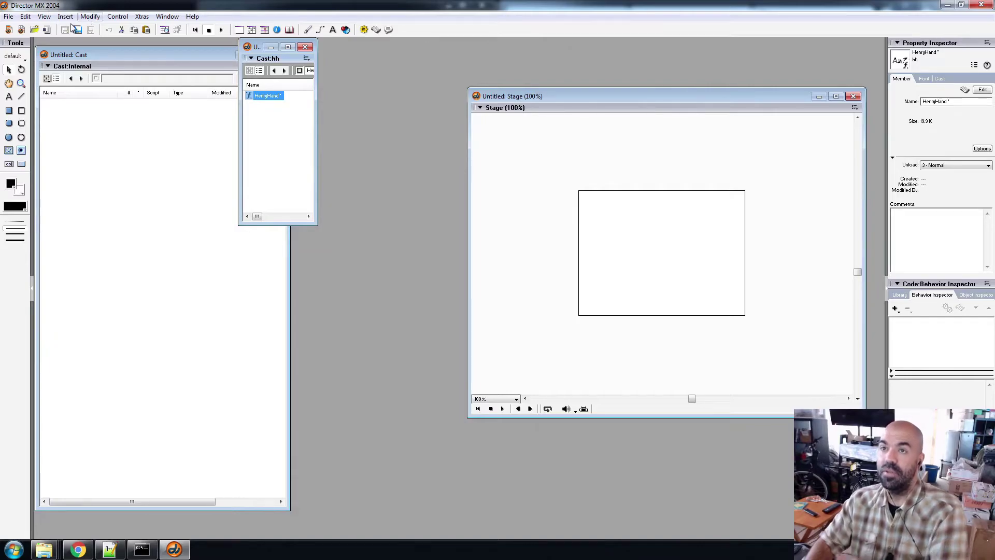
click(110, 550)
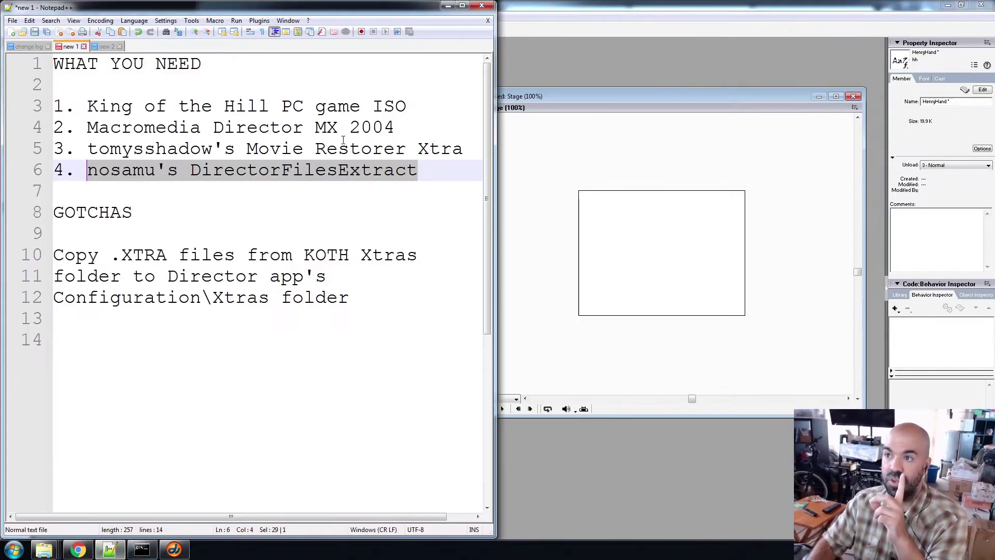
click(341, 149)
mouse_move(458, 147)
mouse_down()
mouse_move(87, 151)
mouse_move(464, 151)
mouse_up()
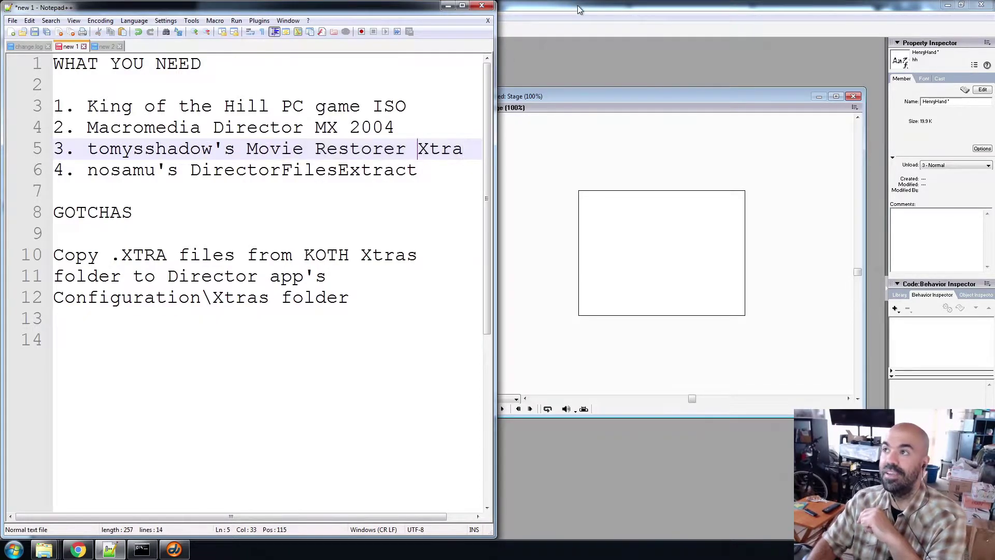
Switch to Director MX 2004 and enable the Movie Restorer Tool 1.4.5 Xtra.
key(alt+Tab)
click(142, 16)
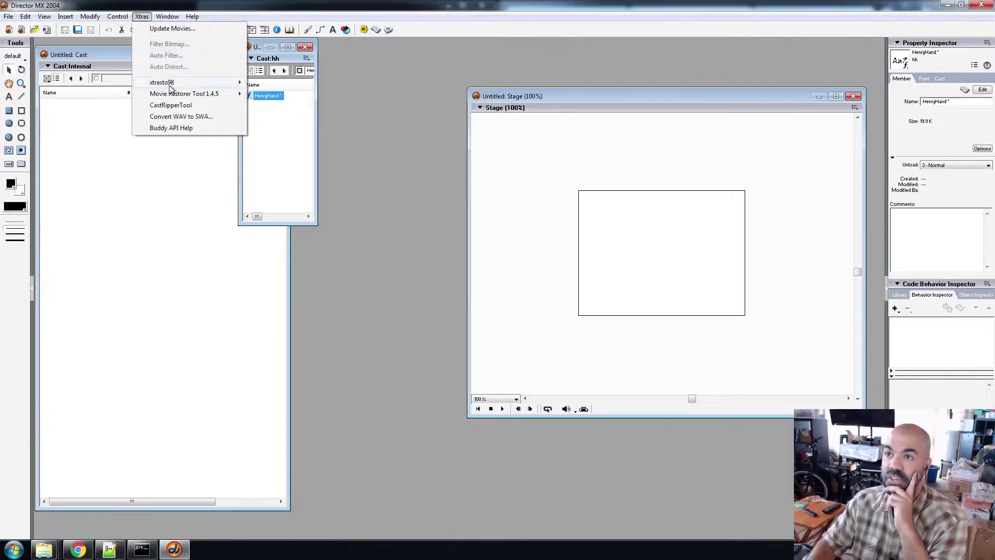
mouse_move(175, 97)
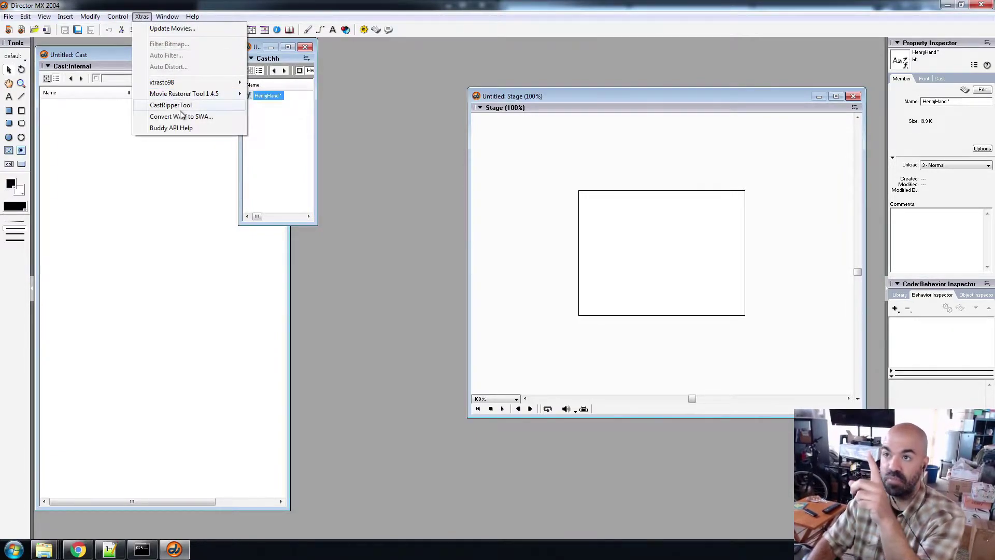
mouse_move(207, 96)
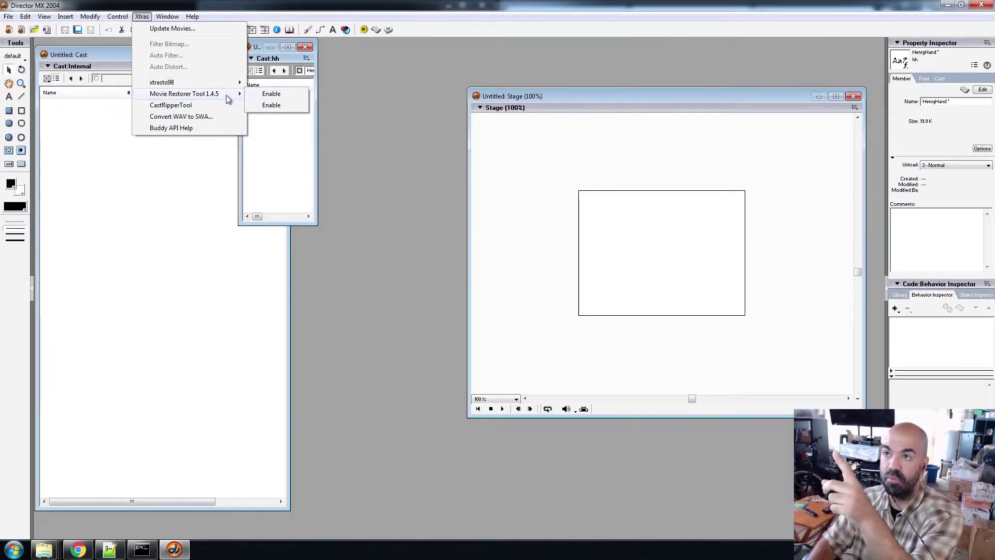
click(269, 94)
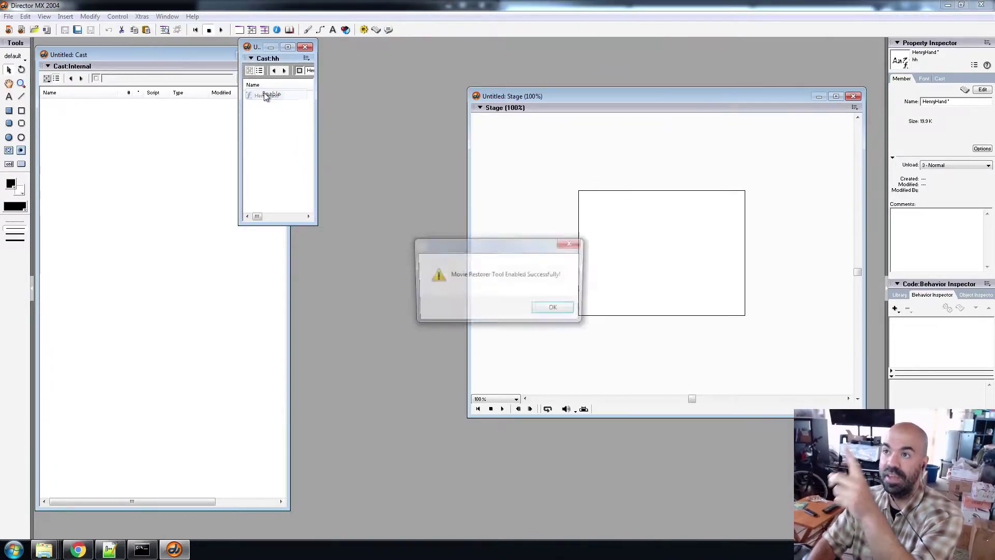
click(554, 309)
Open hunting.dcr from the Texas Hunting folder with all file types listed, dismissing the QuickTime error.
click(9, 16)
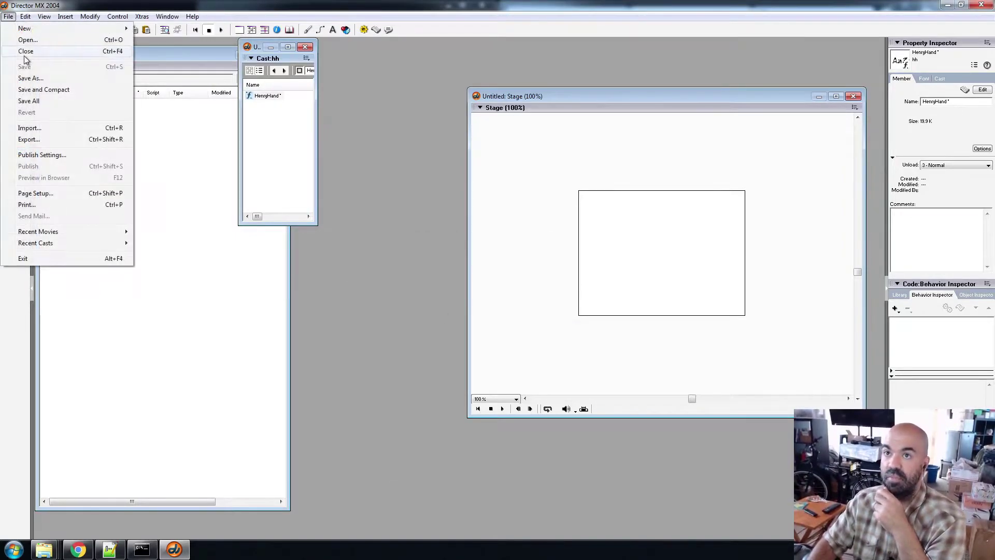
click(28, 40)
scroll(596, 176, down, 1)
click(481, 231)
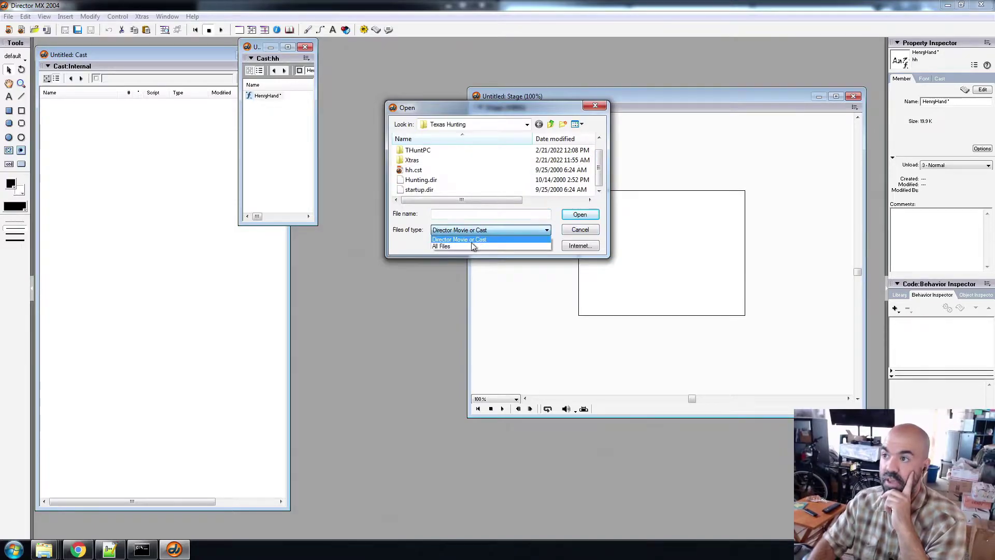
click(472, 245)
scroll(597, 174, down, 5)
scroll(599, 177, down, 6)
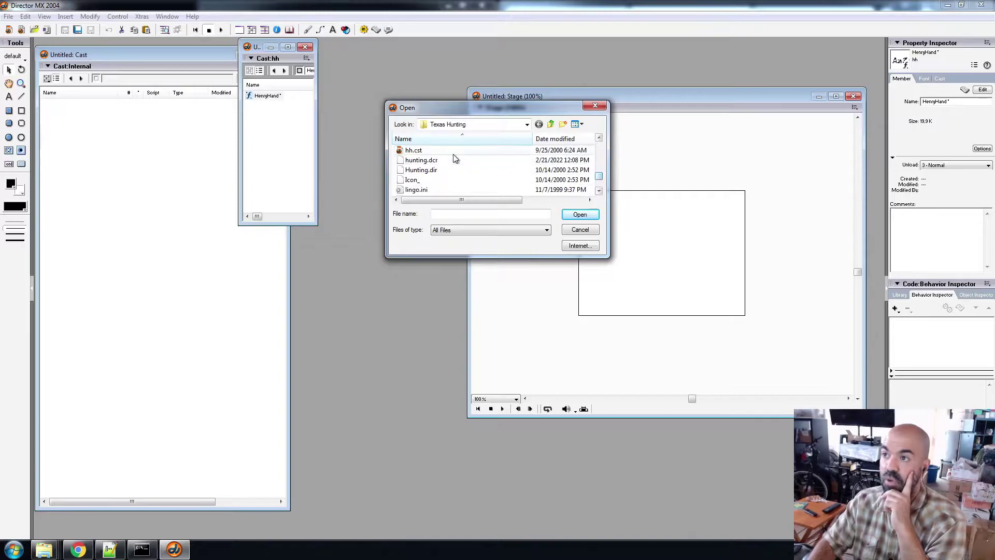
click(448, 159)
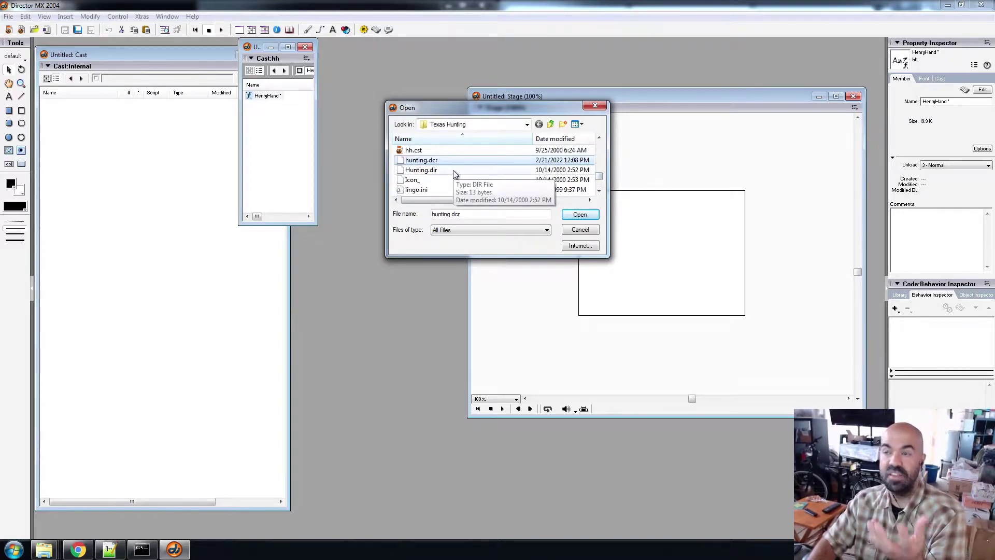
click(579, 214)
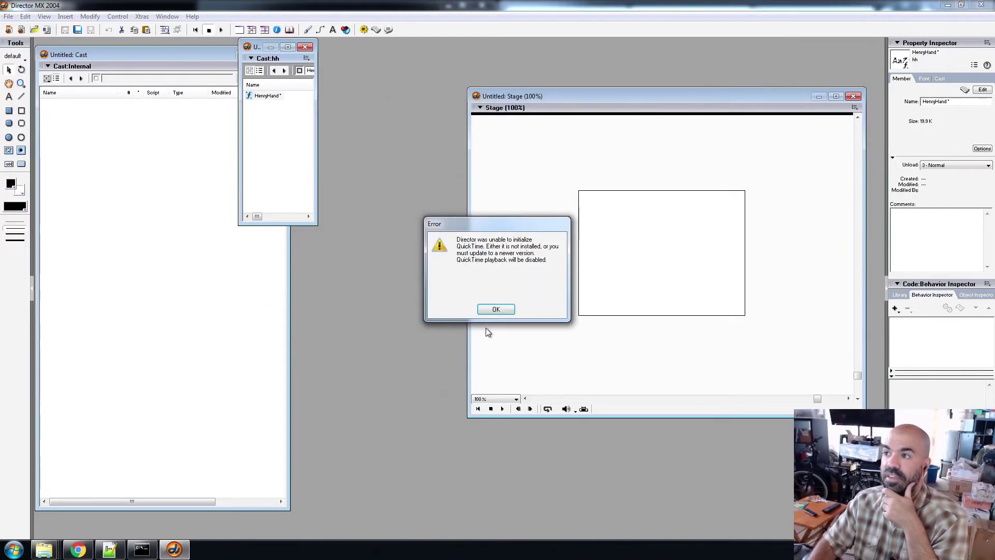
click(497, 309)
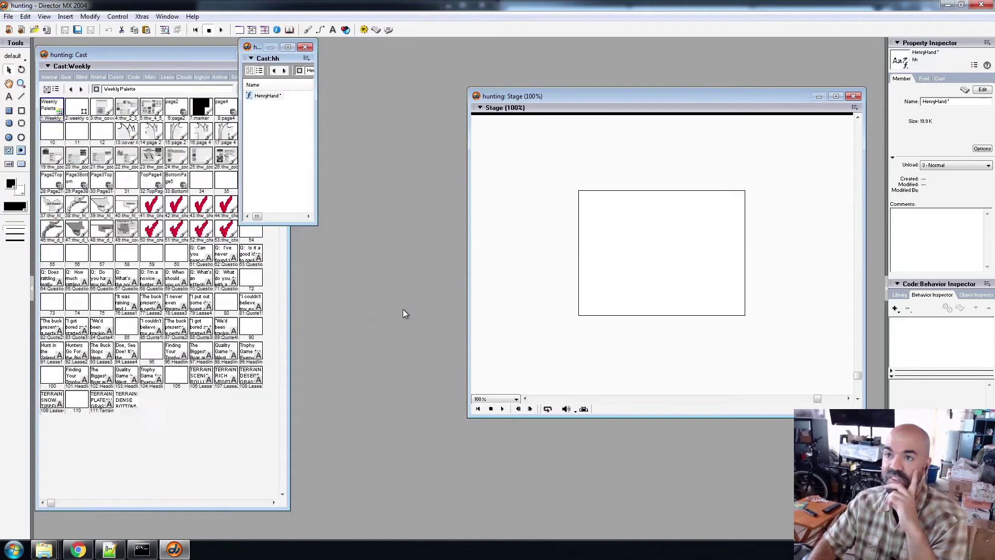
click(497, 236)
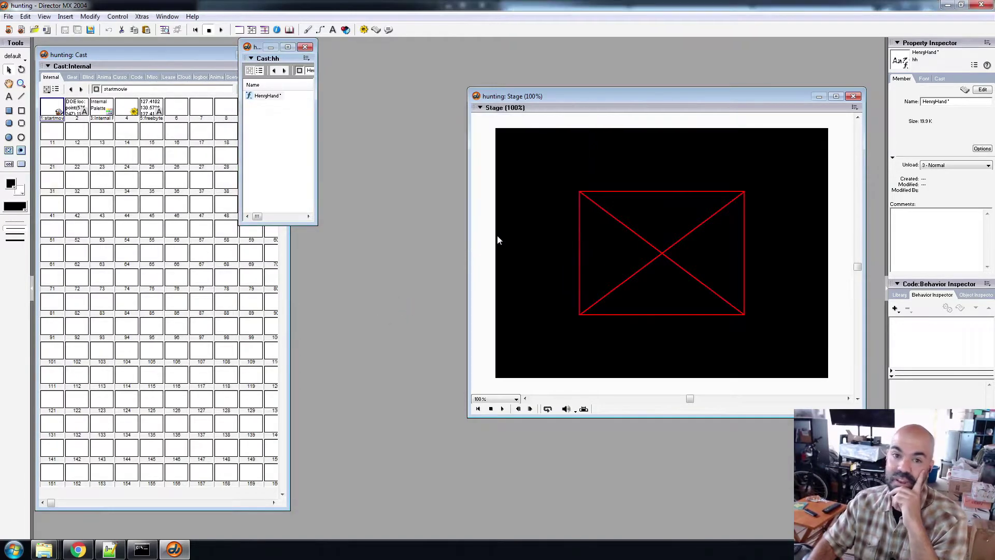
Display the members of the Internal cast as a list.
click(56, 89)
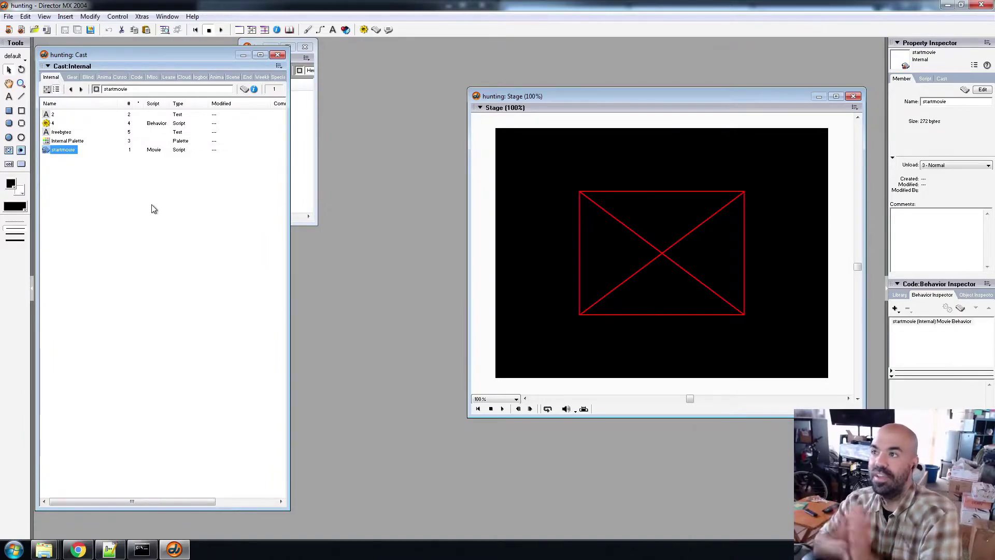
Switch to the Notepad++ notes and point out the Movie Restorer Xtra and DirectorFilesExtract entries.
click(109, 550)
click(237, 342)
click(176, 256)
click(187, 129)
click(224, 150)
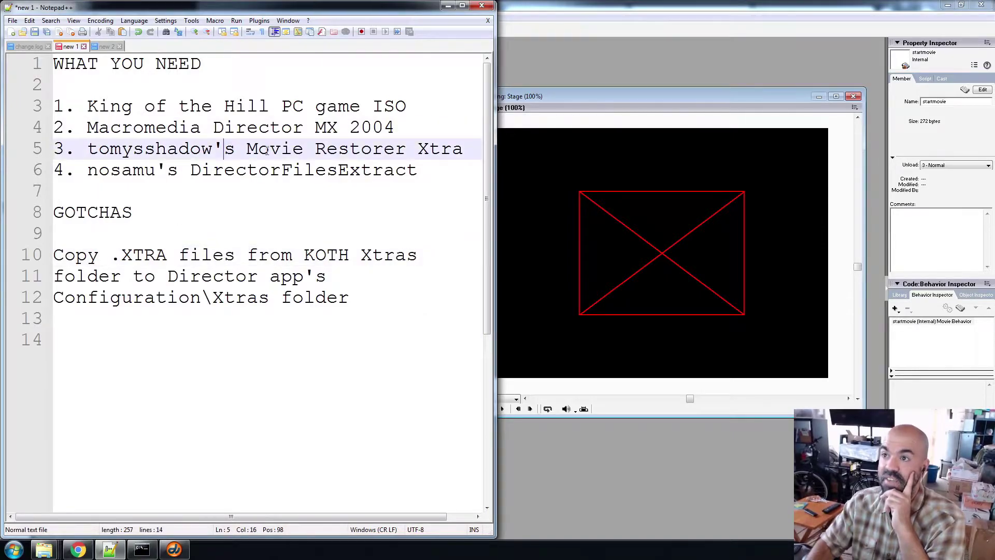
click(289, 169)
Return to Director MX 2004, then rewind and play the hunting movie.
key(alt+Tab)
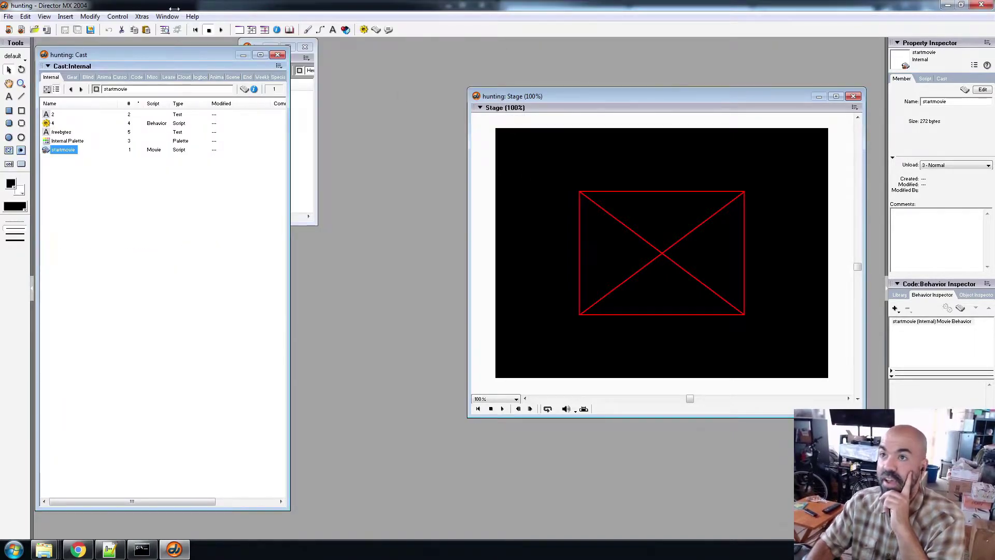
click(195, 30)
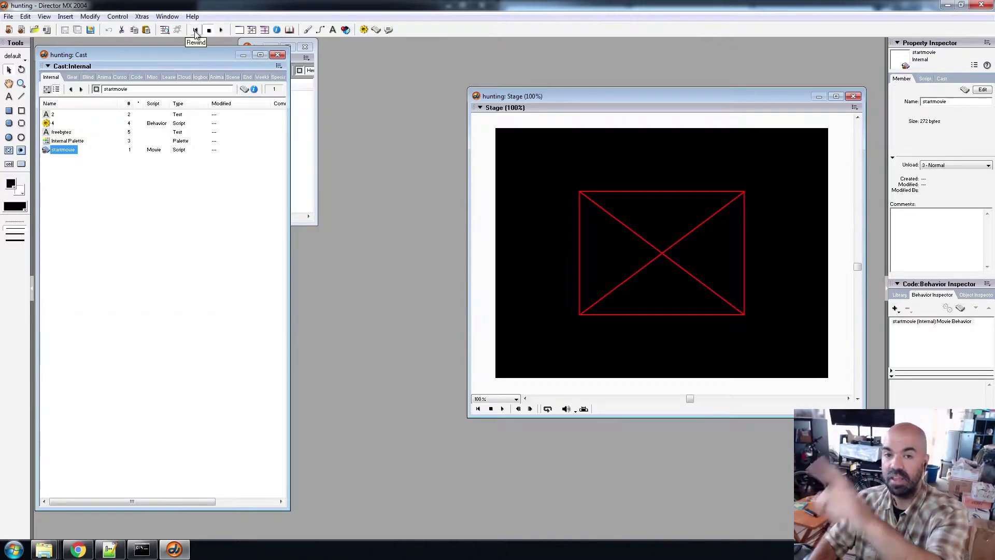
click(222, 30)
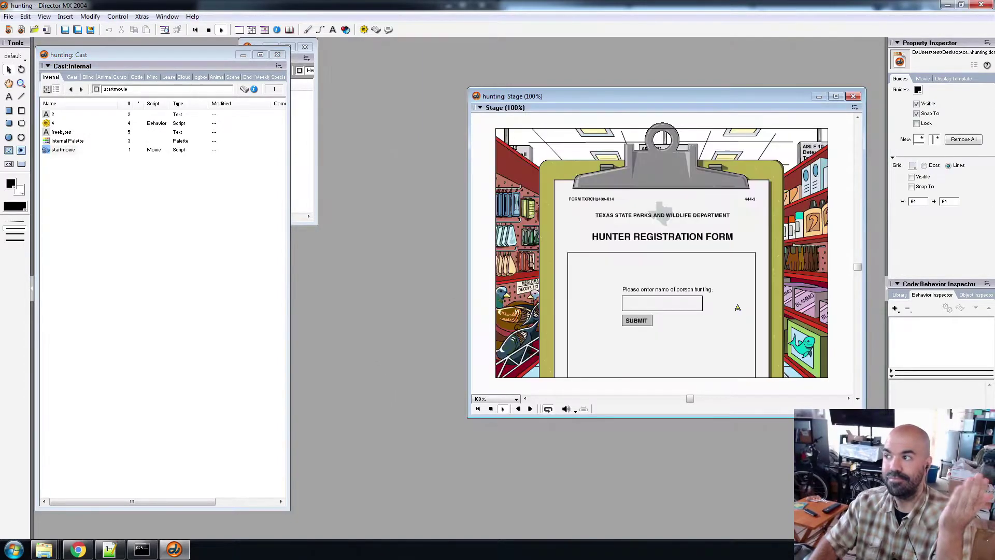
Enter the hunter's name in the game's Hunter Registration Form and submit it.
click(733, 307)
text(Koli)
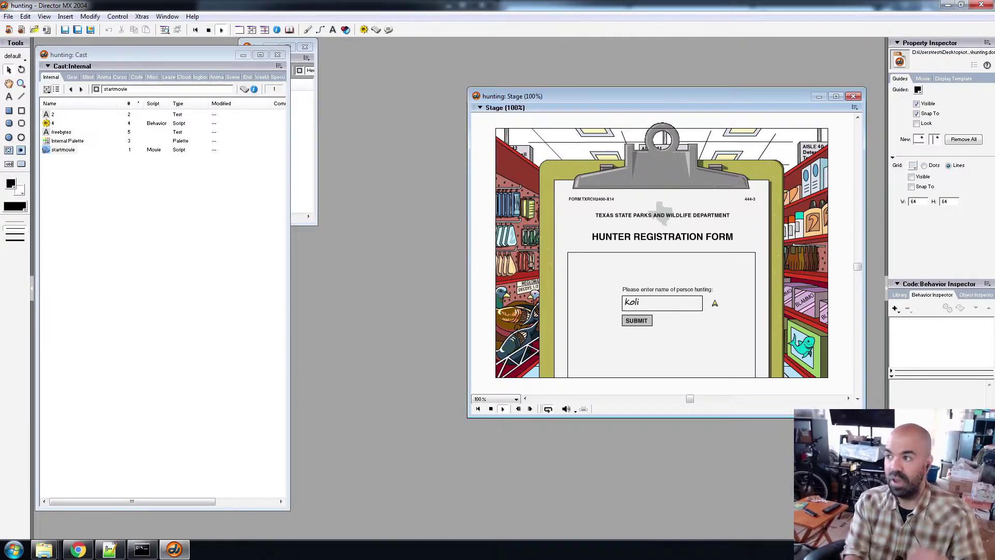
key(Return)
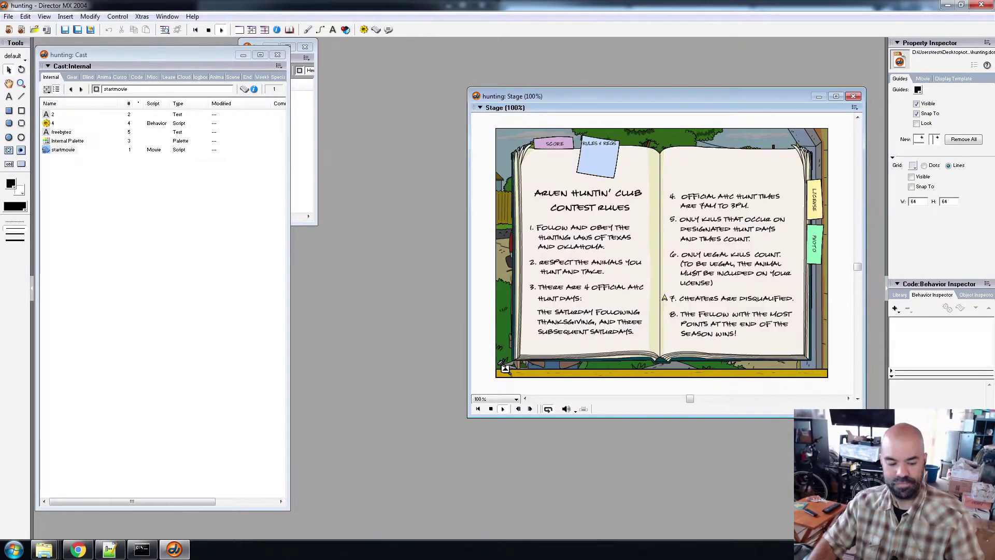
Turn to the log book's photo page, then expand the game menu, lower the volume to its minimum and collapse the menu.
click(809, 246)
click(507, 368)
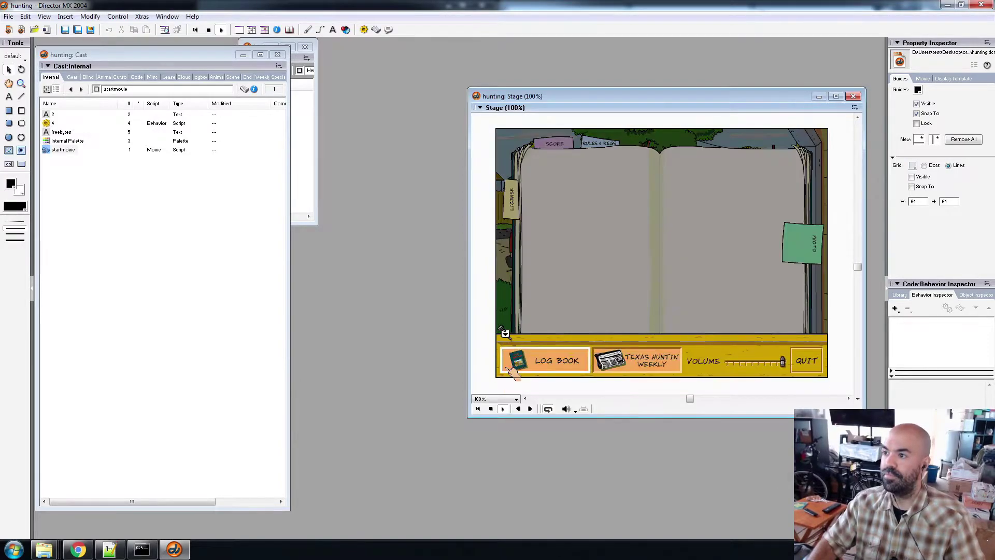
drag(783, 363, 728, 362)
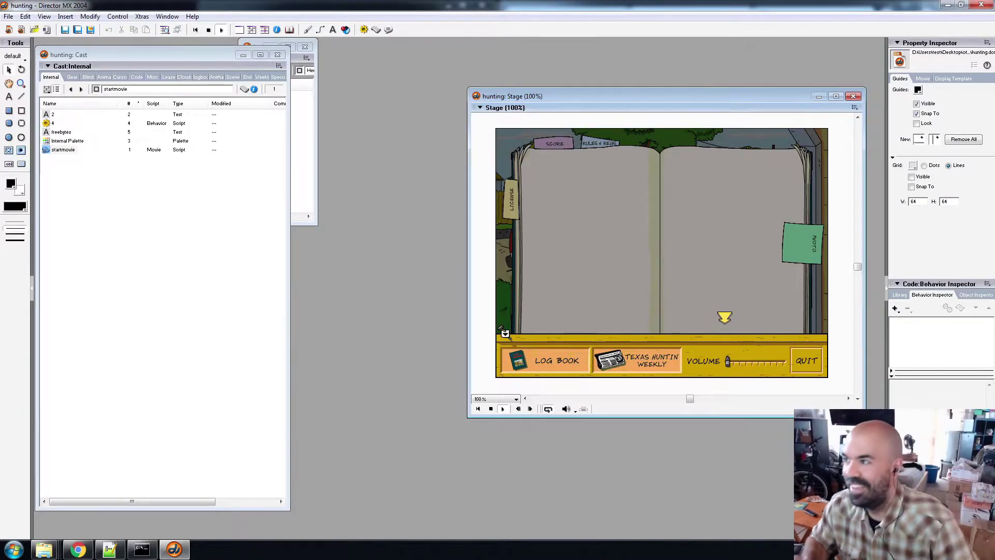
click(734, 318)
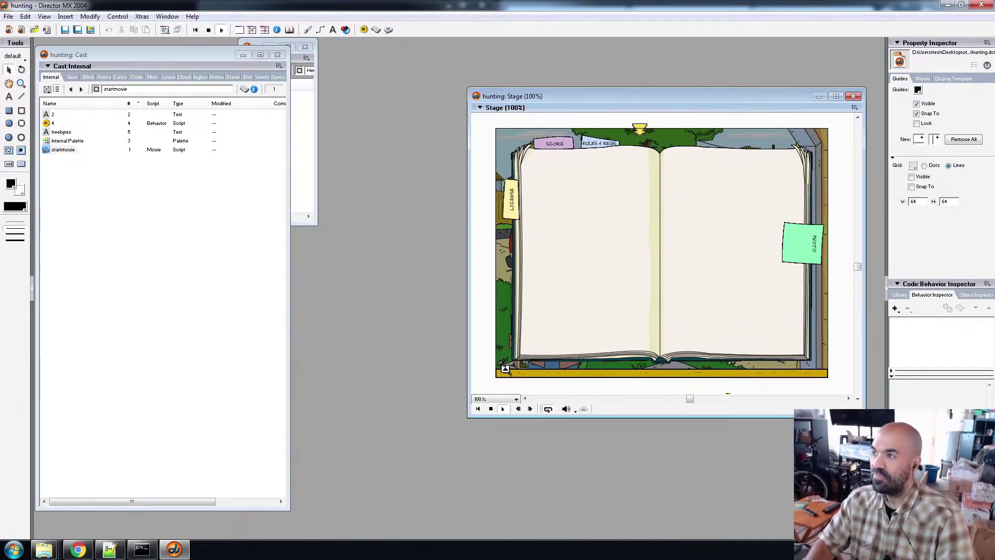
Shrink the Stage window from its lower-left corner and reposition it clear of the Cast window.
drag(604, 99, 406, 103)
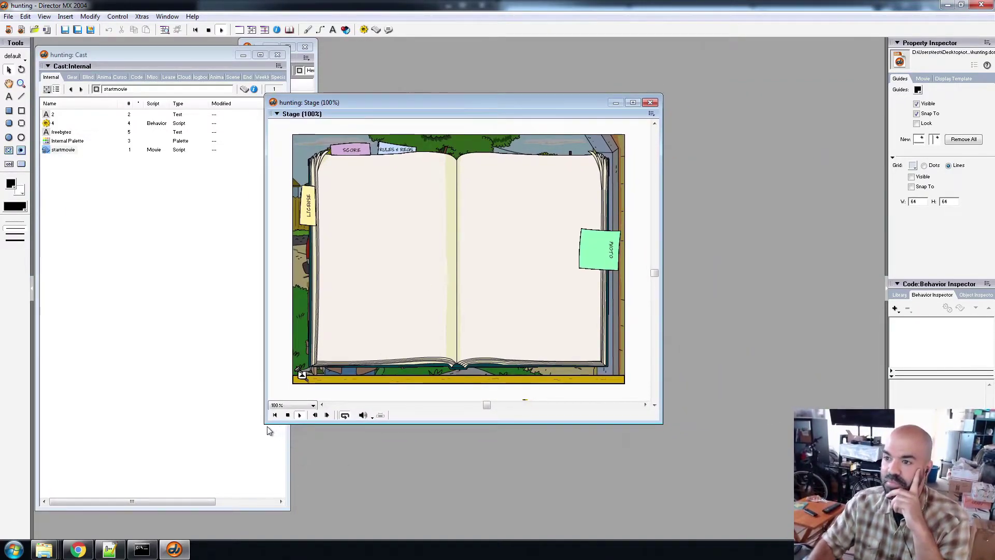
drag(264, 425, 309, 395)
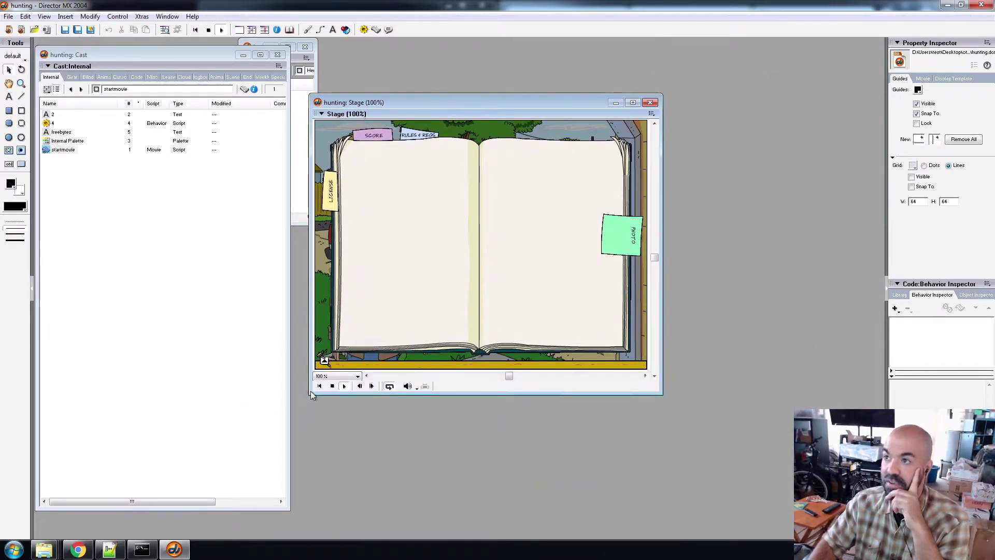
drag(449, 111, 608, 113)
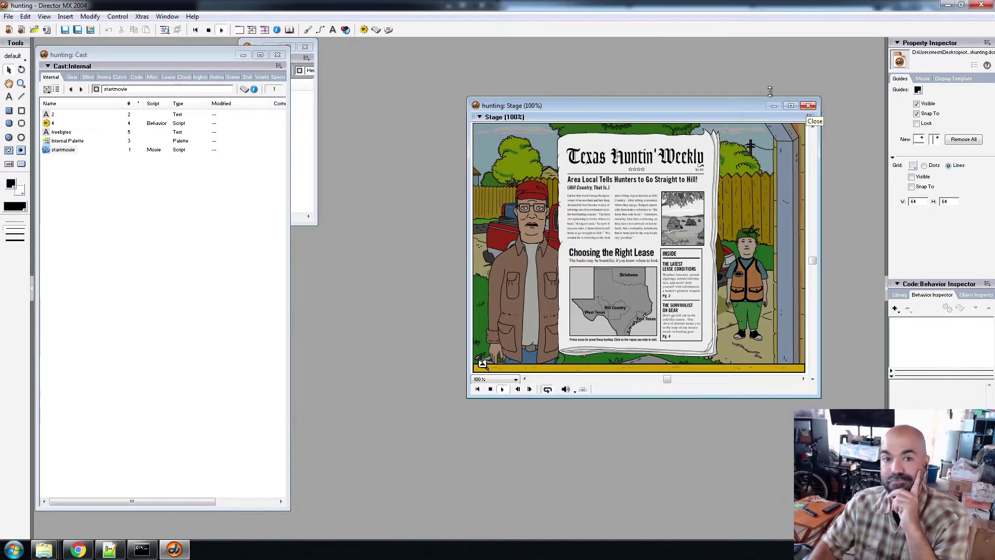
Stop and rewind the hunting movie, then move the Stage window closer to the Cast window.
click(209, 30)
click(195, 30)
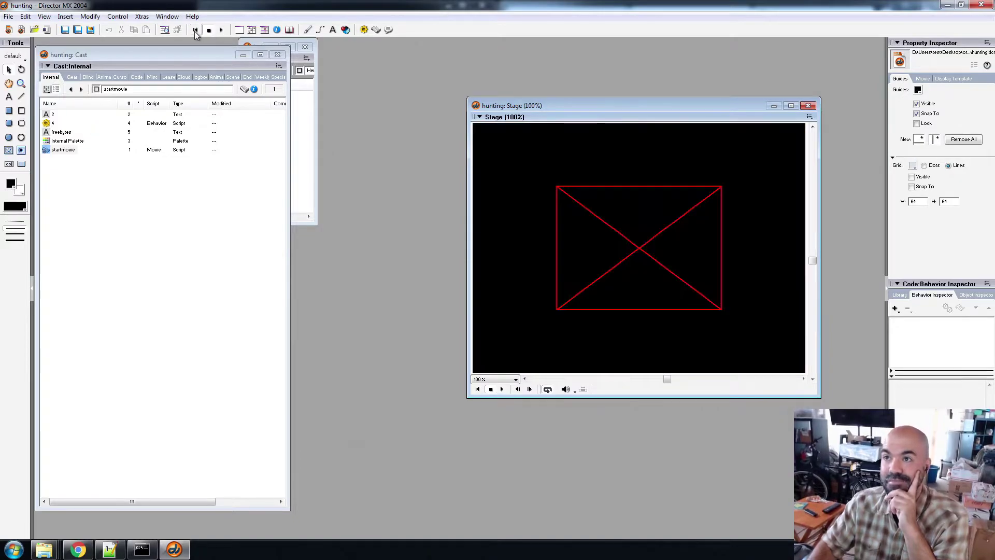
drag(698, 112, 641, 97)
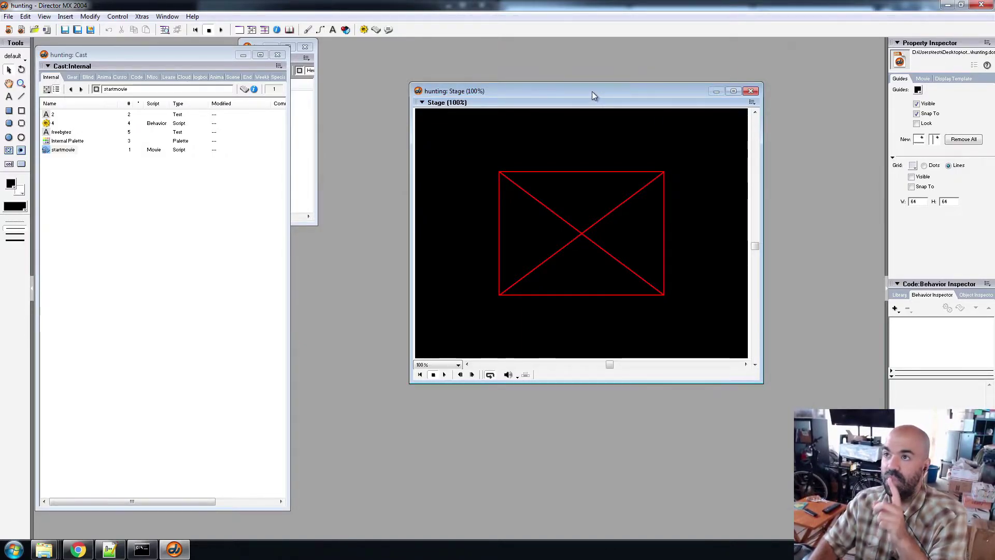
Start opening another movie and browse from Texas Hunting up to KOTH_PC and down into HOOT's King of the Hill folder.
click(9, 16)
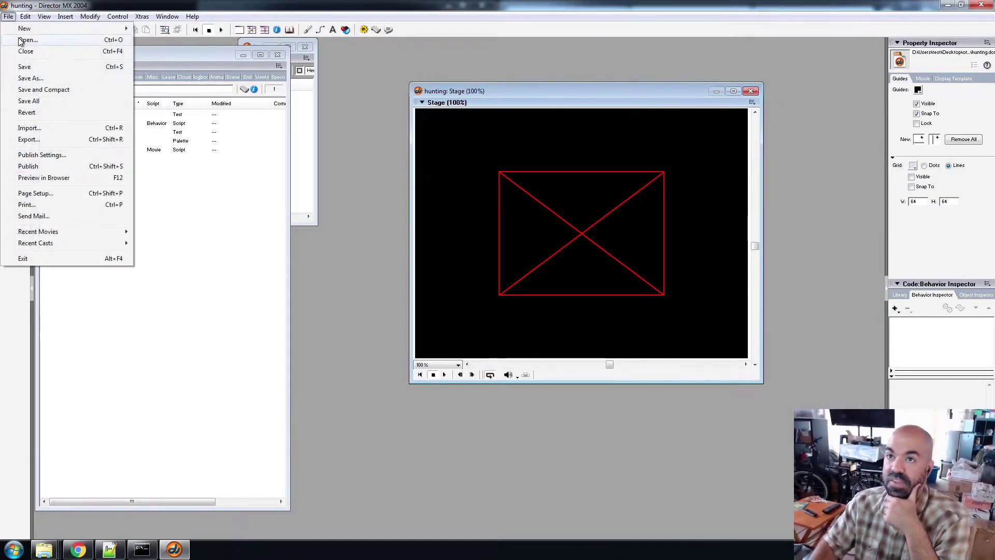
click(24, 40)
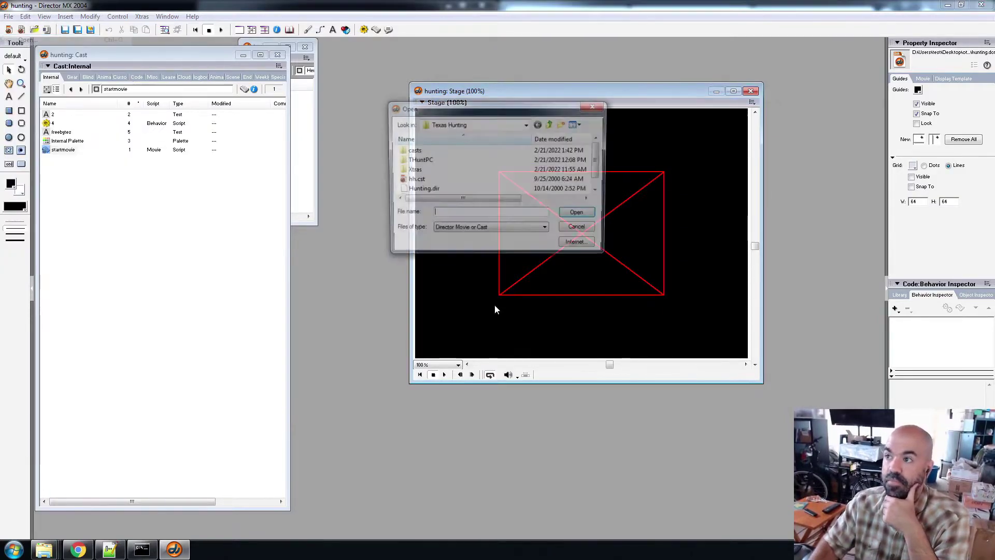
click(550, 125)
click(551, 125)
click(550, 125)
click(550, 125)
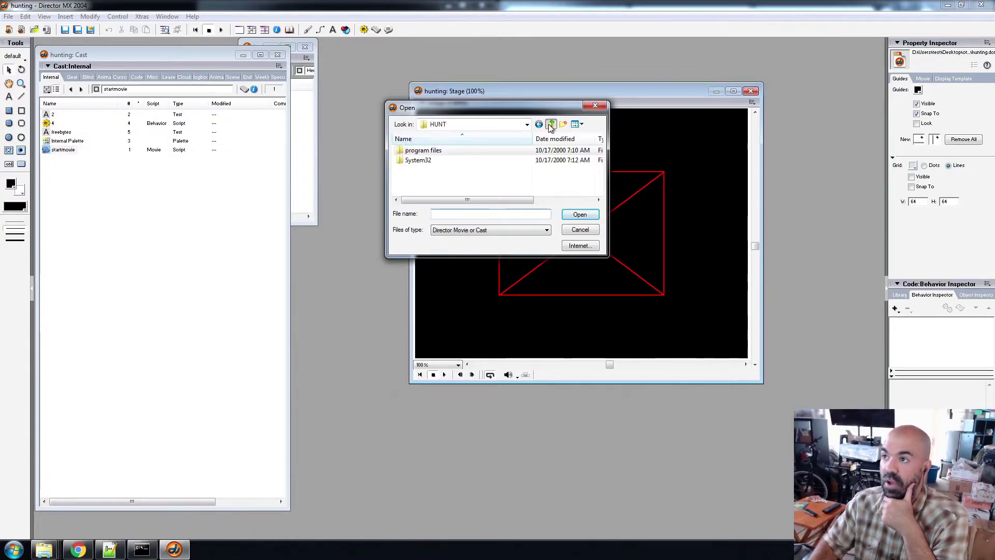
click(551, 125)
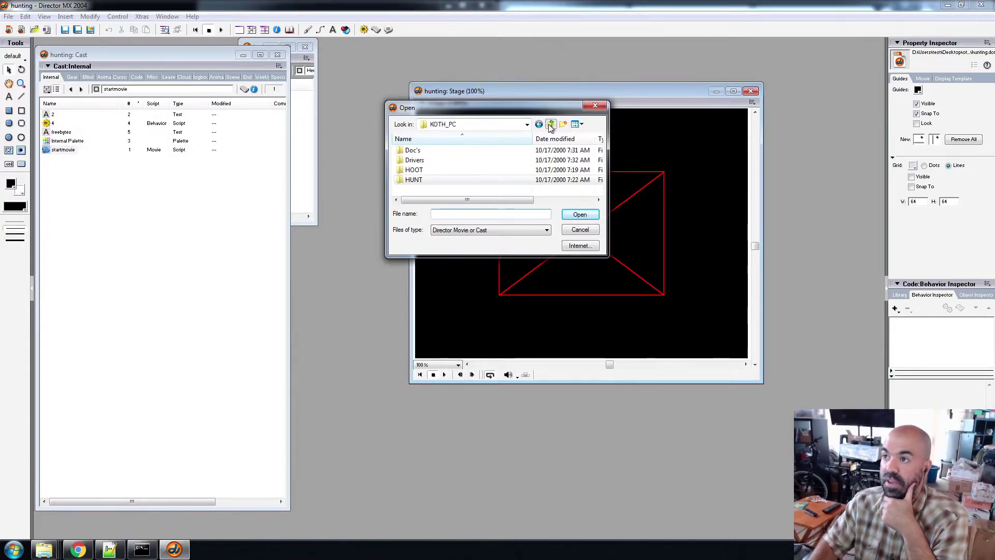
double_click(437, 172)
double_click(432, 151)
double_click(432, 151)
double_click(432, 152)
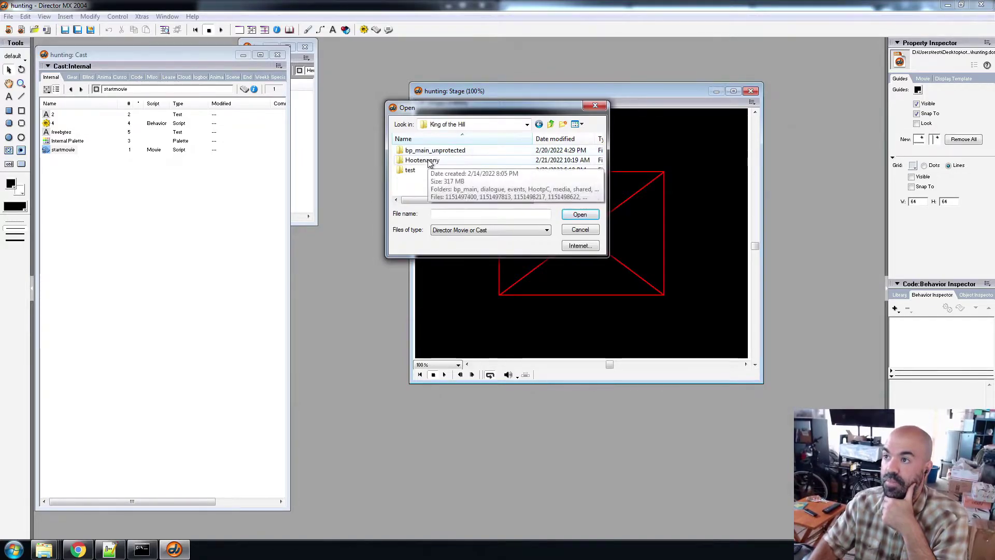
Try to open a file from the HootPC folder inside Hootenanny after changing the file type filter.
double_click(430, 164)
drag(599, 151, 599, 187)
click(417, 190)
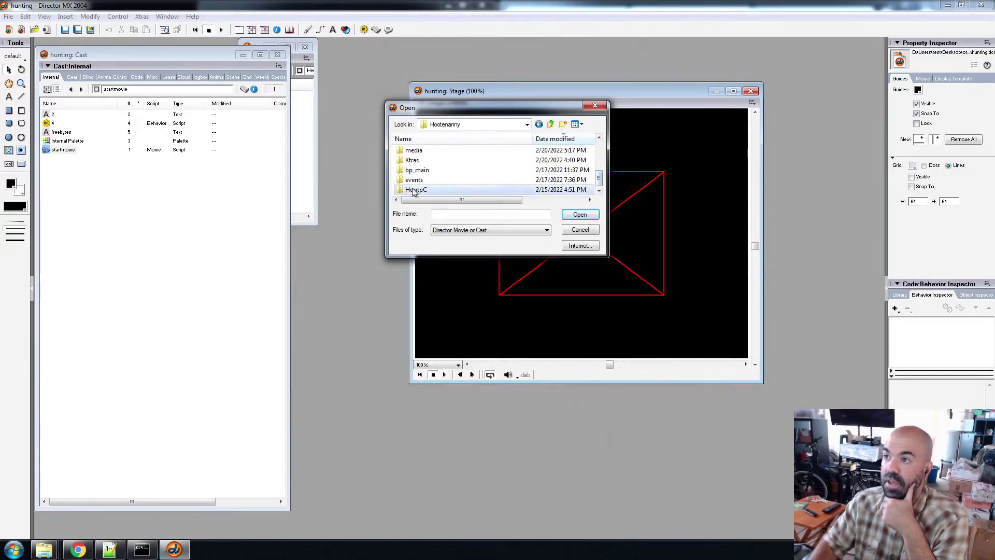
double_click(418, 191)
double_click(417, 150)
click(452, 230)
click(452, 246)
click(444, 165)
click(580, 214)
Accept the conversion notice for the Gear cast and cancel saving it.
click(456, 206)
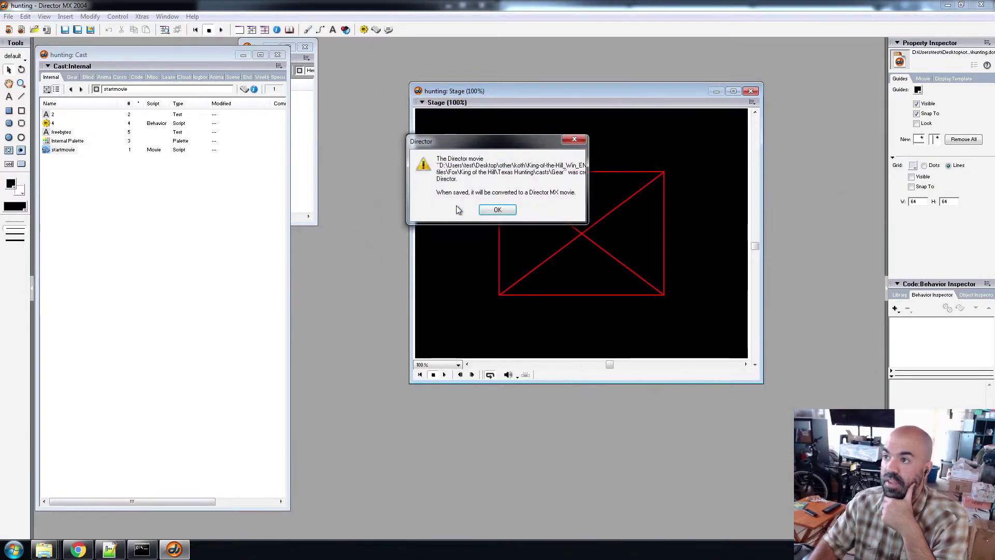
click(498, 211)
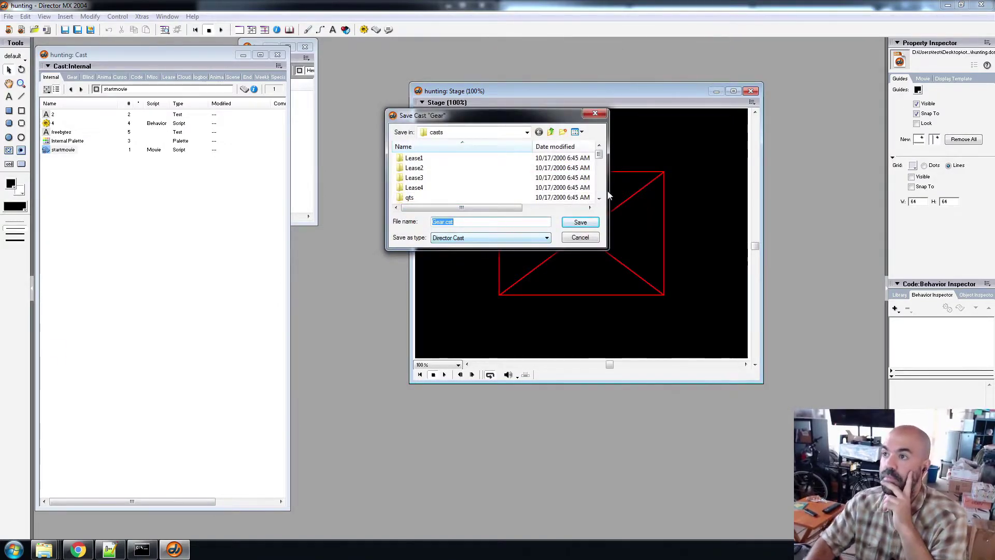
scroll(599, 165, down, 1)
click(590, 239)
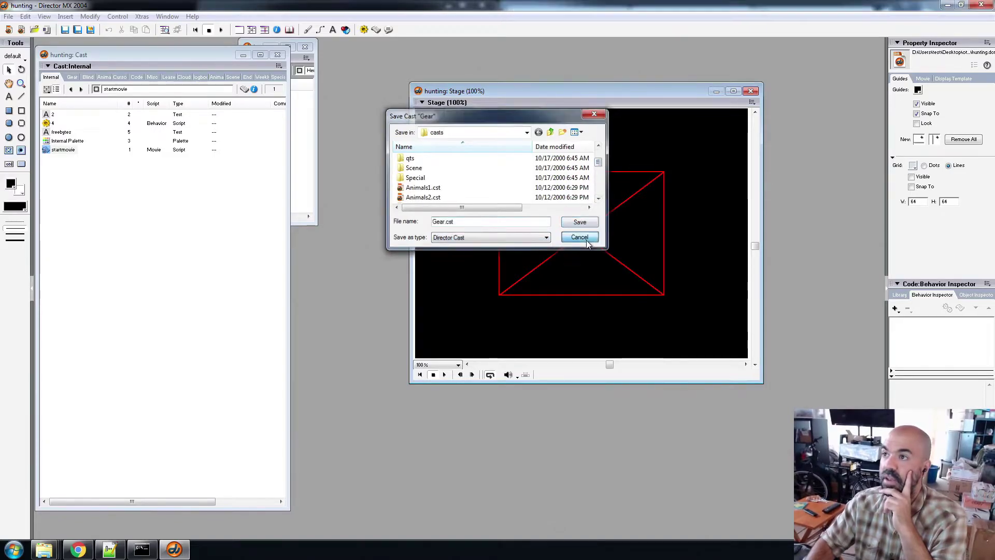
Close the Stage window and exit Director without saving changes to hunting.dcr.
click(750, 92)
click(981, 6)
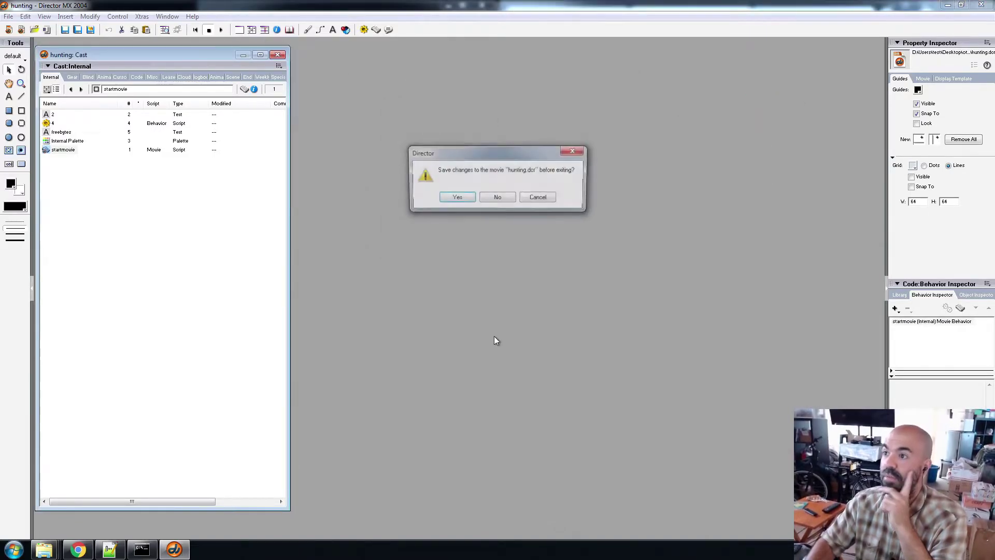
click(492, 198)
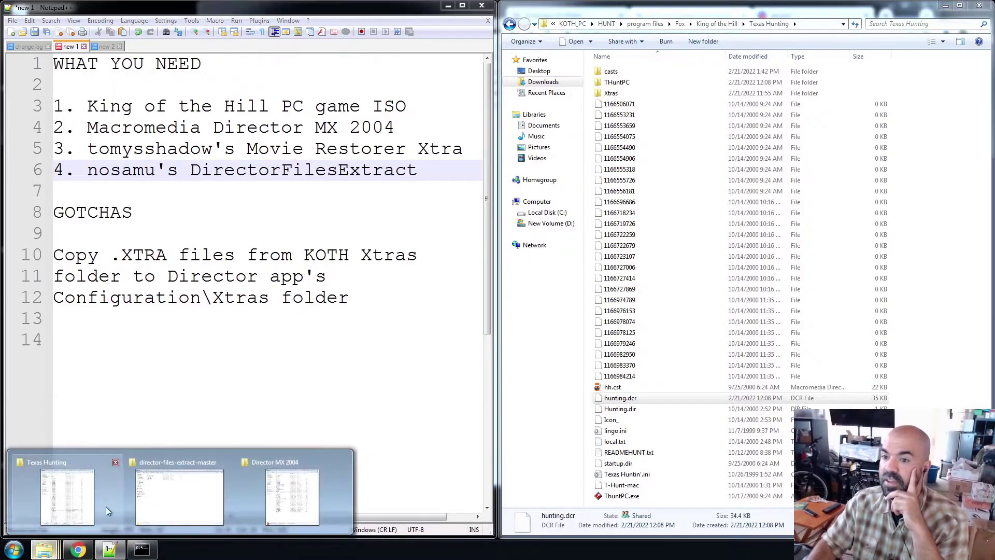
Go back to the King-of-the-Hill_Win_EN folder in Explorer and open its KOTH_PC folder.
click(824, 17)
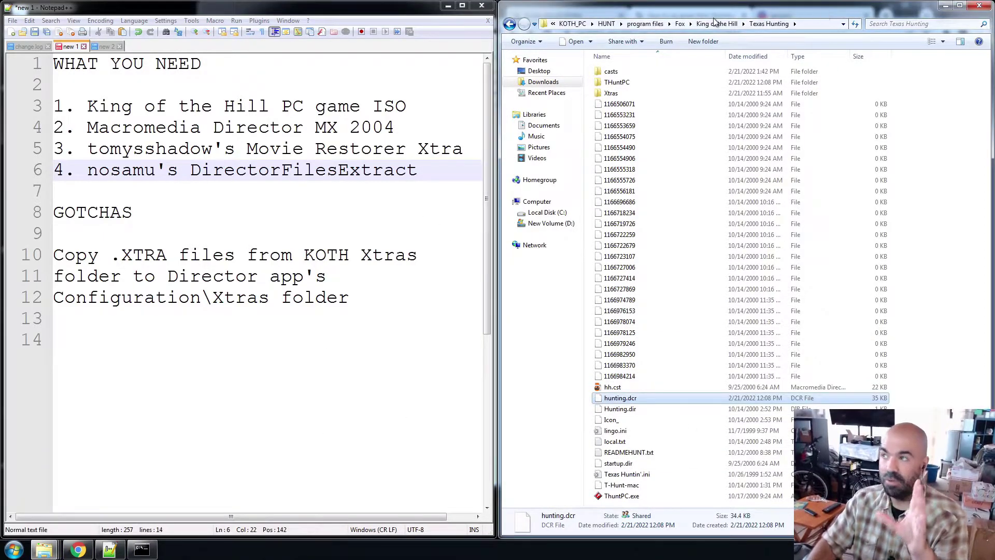
click(607, 24)
click(644, 24)
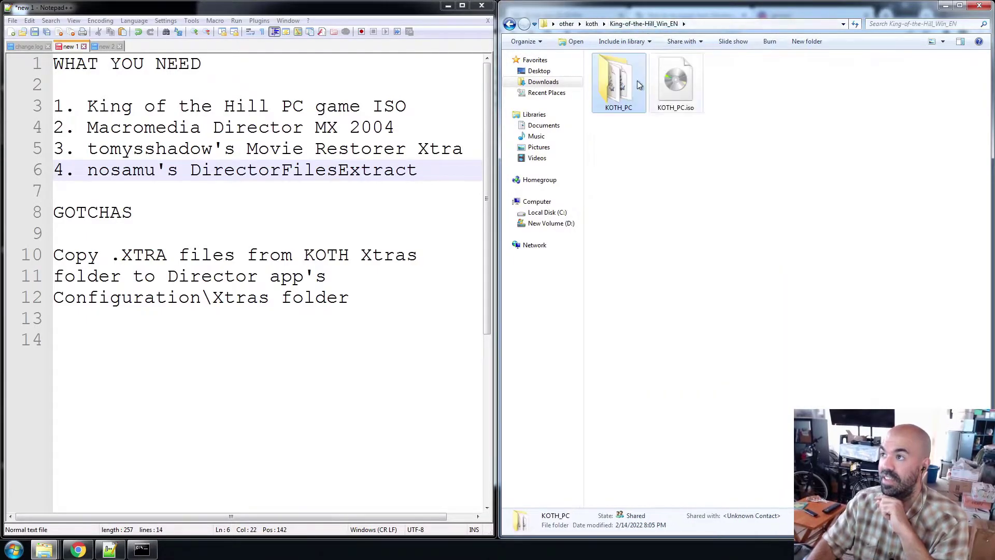
double_click(628, 85)
Launch Director.exe from the Director MX 2004 folder, allow it to make changes and dismiss the startup errors.
mouse_move(44, 549)
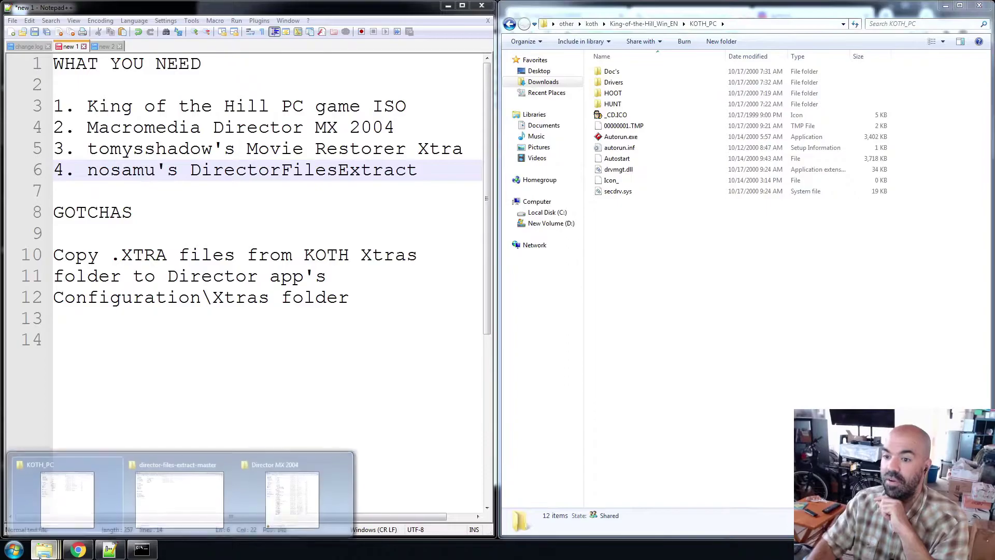
click(262, 502)
double_click(698, 223)
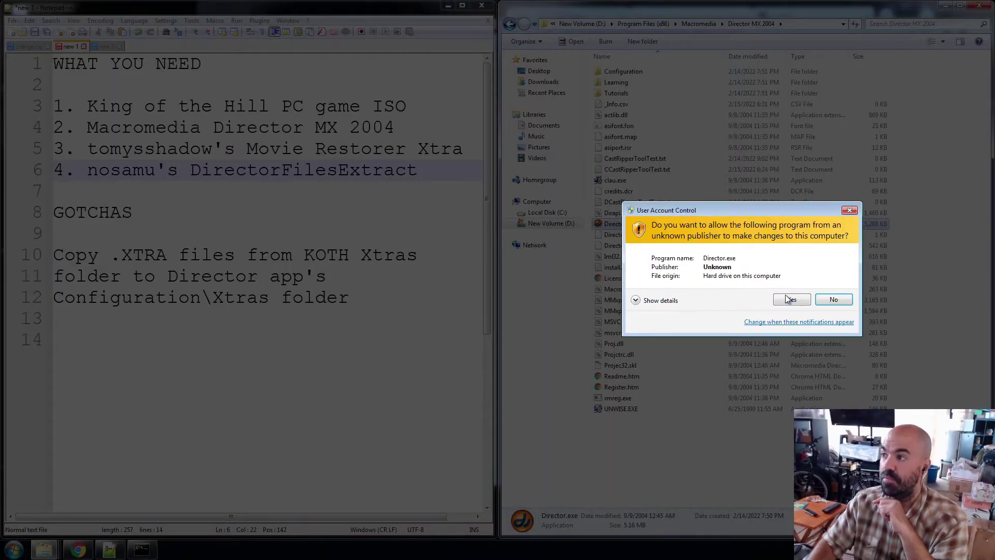
click(789, 299)
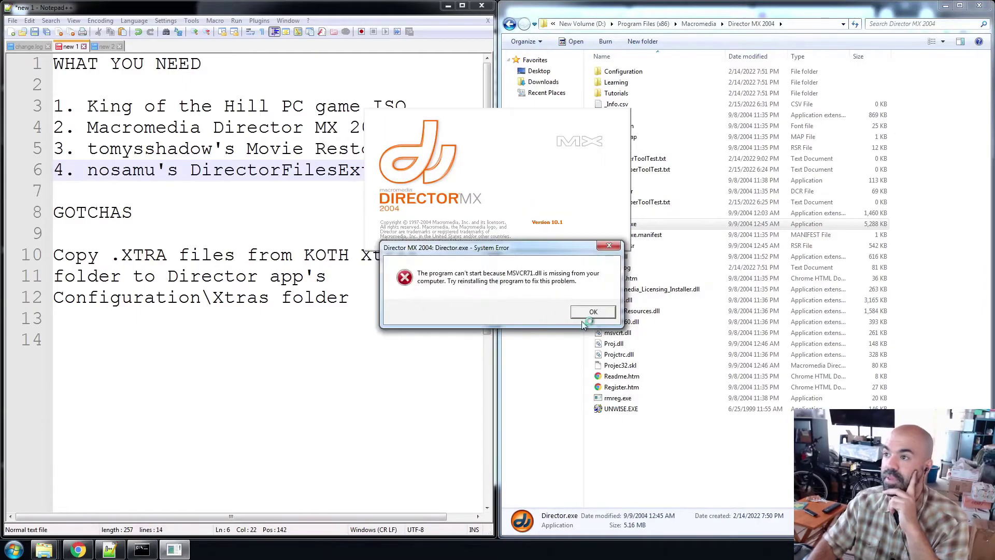
click(594, 312)
double_click(593, 312)
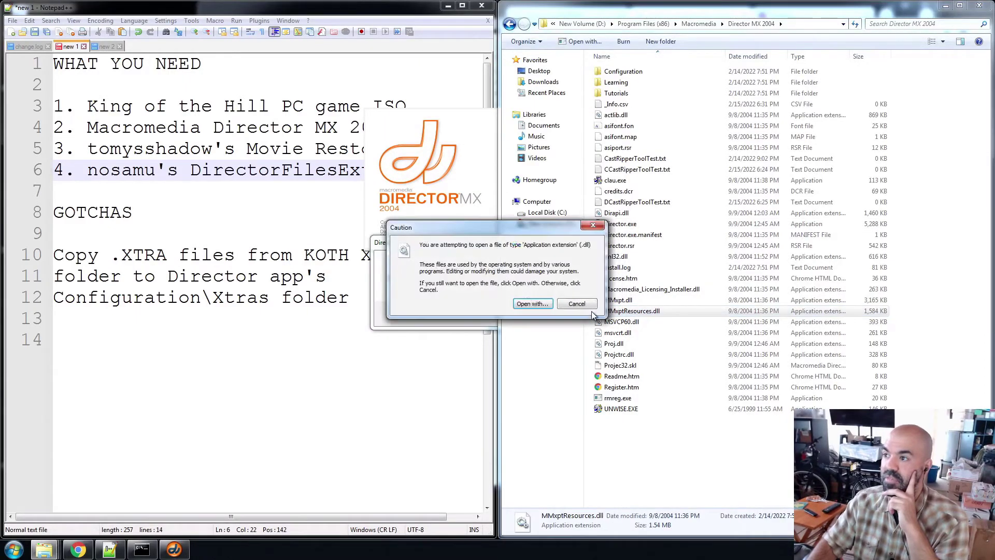
click(529, 305)
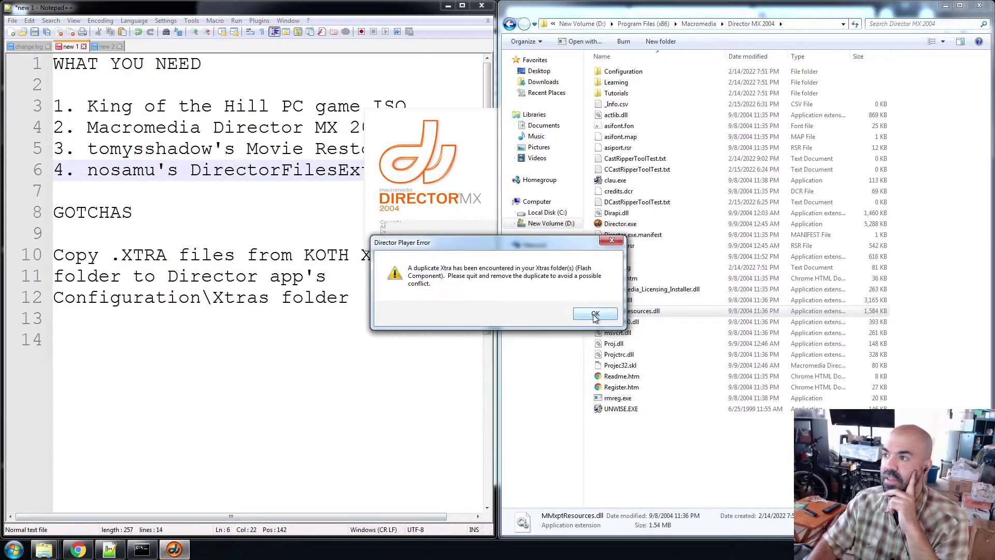
click(583, 313)
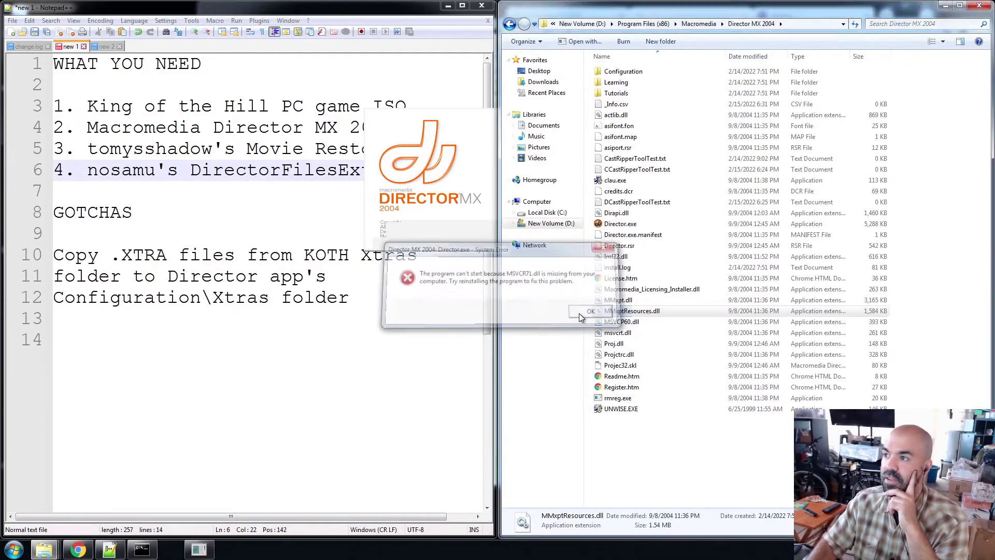
click(579, 313)
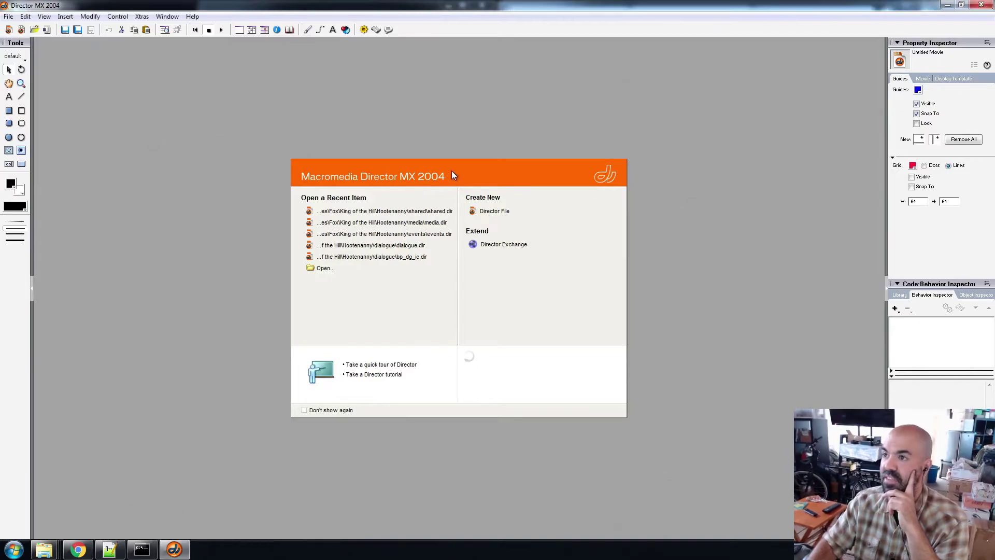
Try to open bp_main.dcr from the HootPC folder with all file types listed, and dismiss the resulting errors.
click(8, 16)
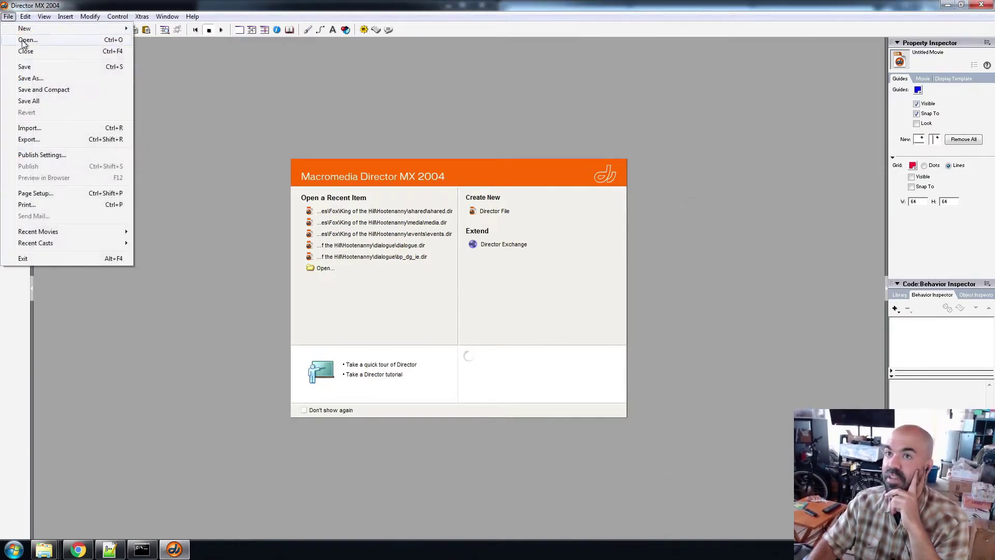
click(21, 42)
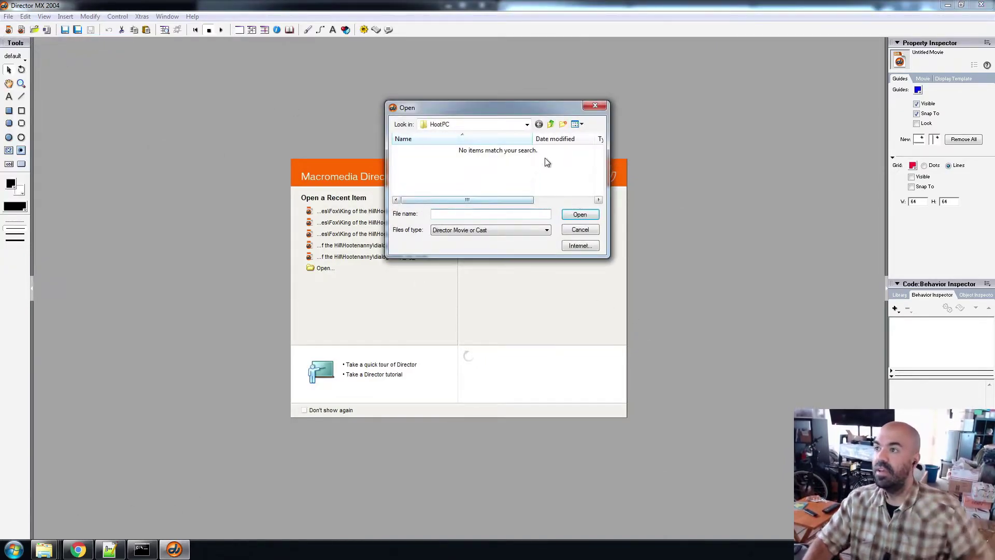
click(469, 230)
click(456, 246)
click(423, 151)
click(597, 217)
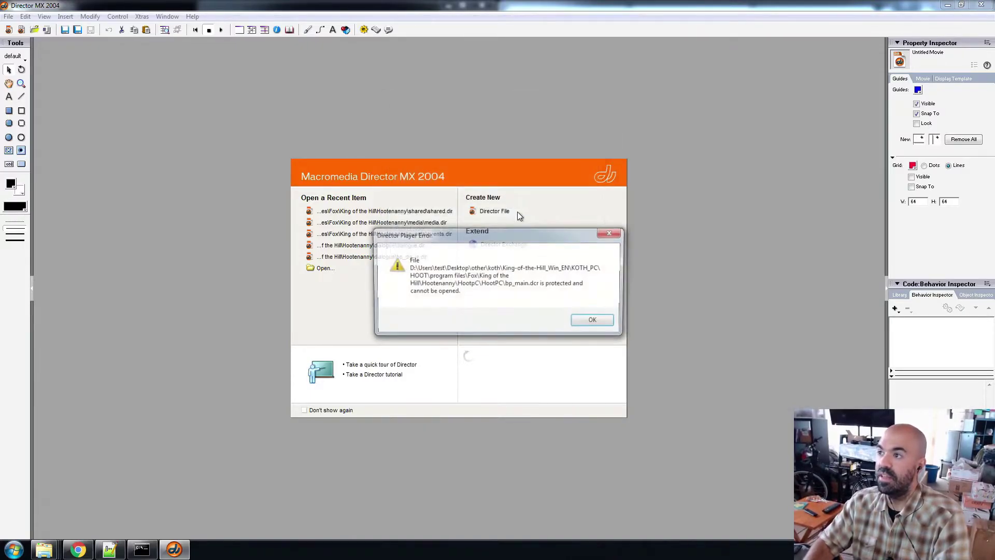
click(594, 321)
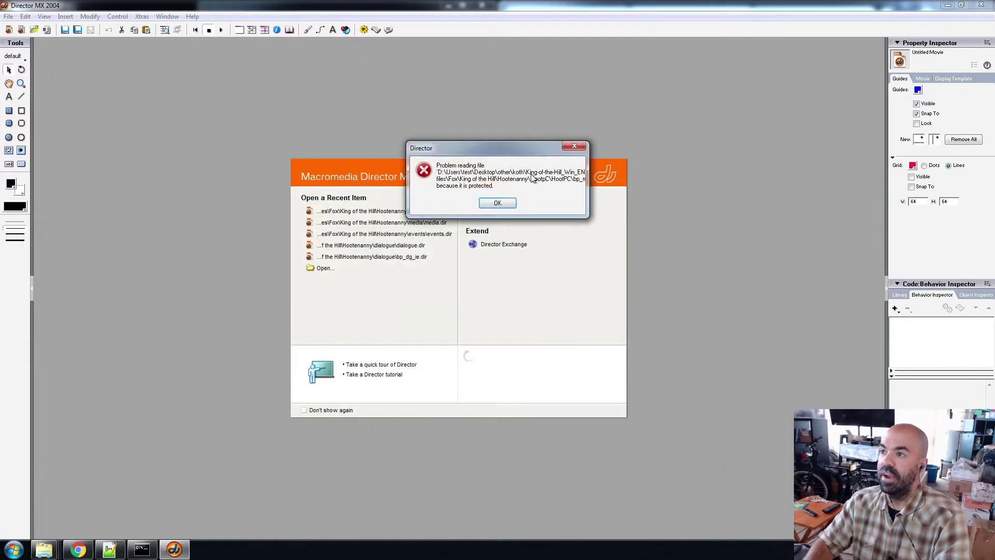
click(498, 203)
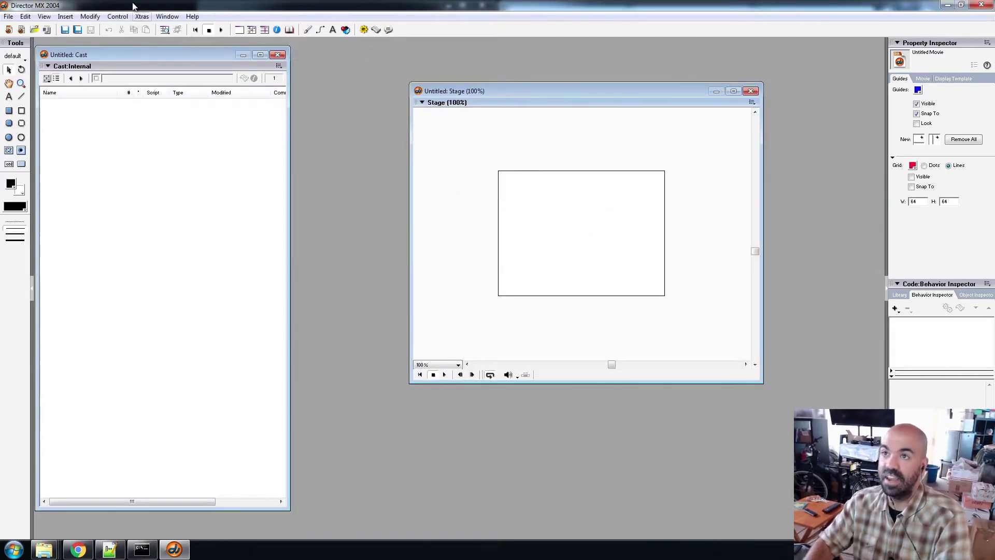
Enable Movie Restorer Tool 1.4.5 and dismiss its notice.
click(142, 16)
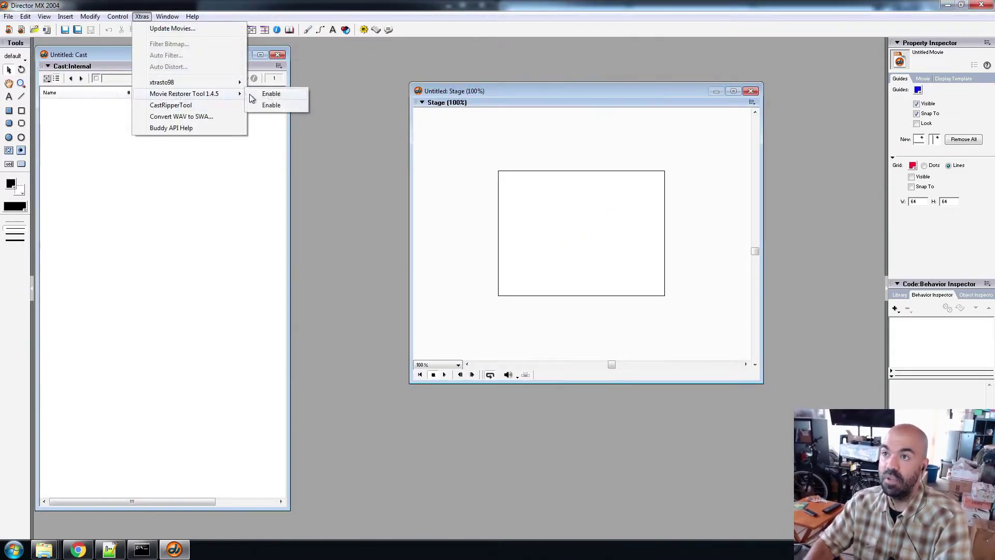
click(252, 94)
click(538, 307)
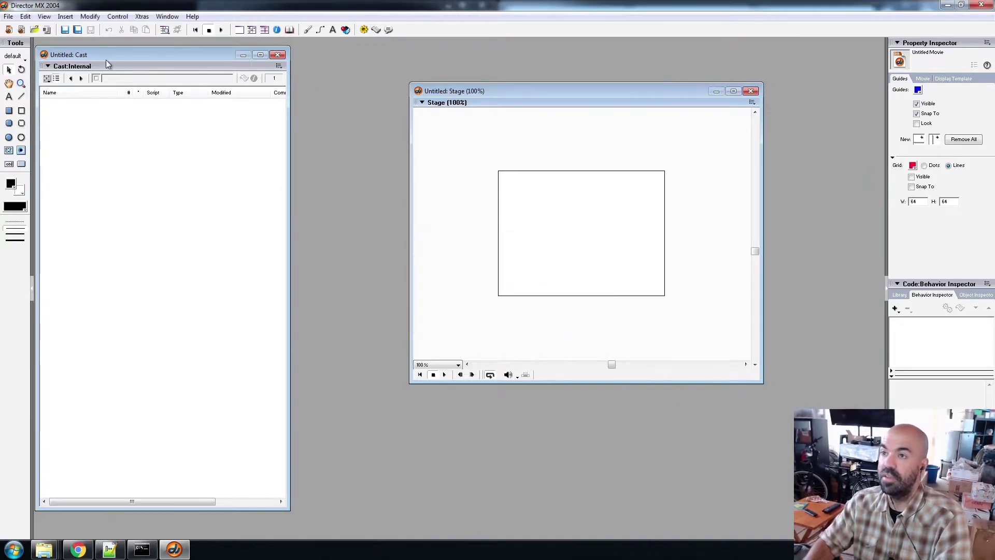
Open bp_main.dcr from the HootPC folder, showing all file types.
click(9, 16)
click(32, 43)
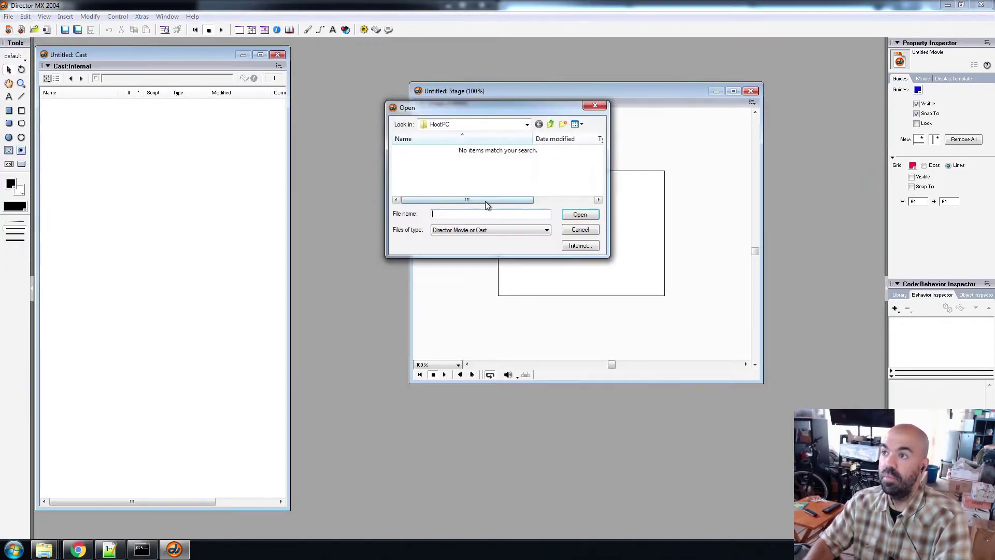
click(463, 234)
click(456, 244)
click(423, 150)
click(579, 214)
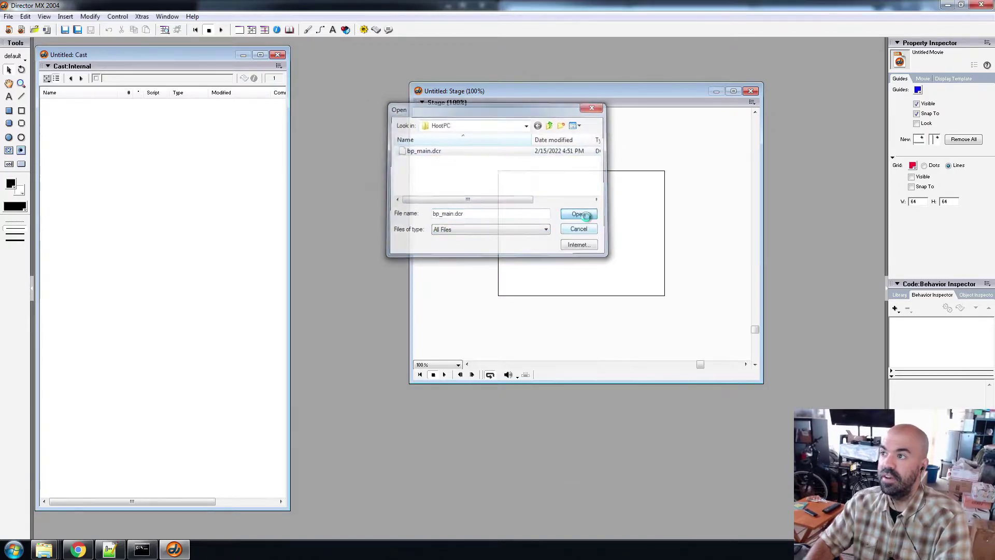
Choose bp_lib.cst in Hootenanny's shared folder as the replacement for the missing cast.
click(552, 125)
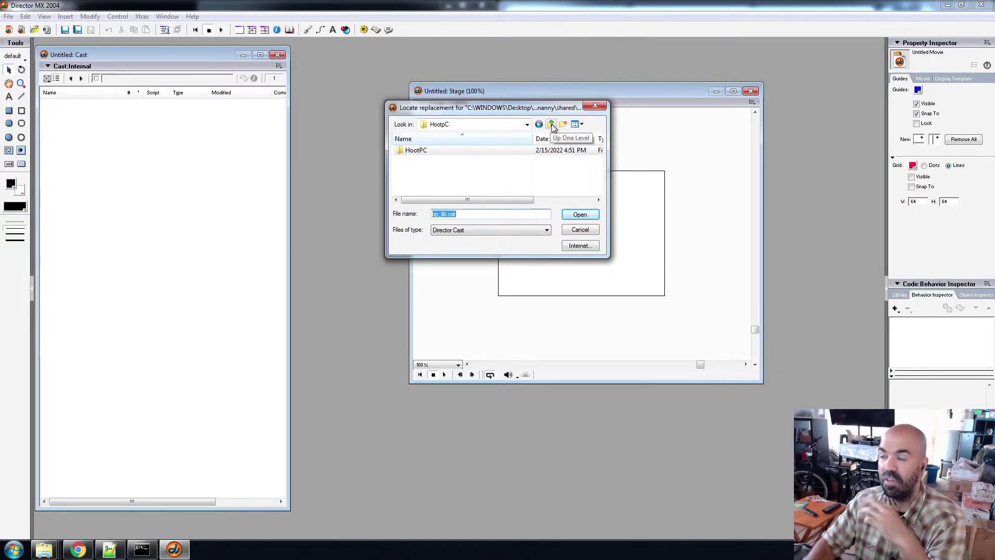
click(553, 126)
scroll(597, 177, down, 3)
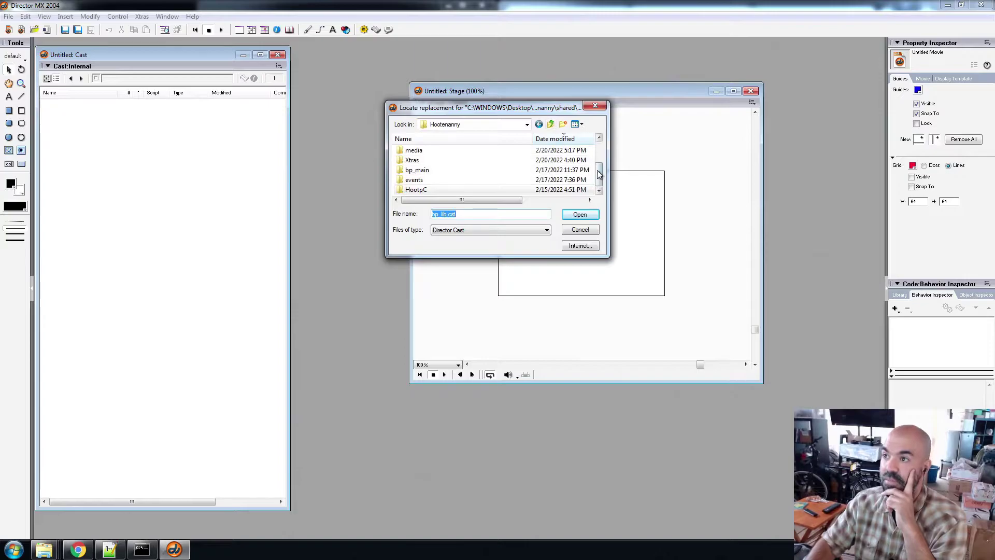
drag(598, 176, 602, 138)
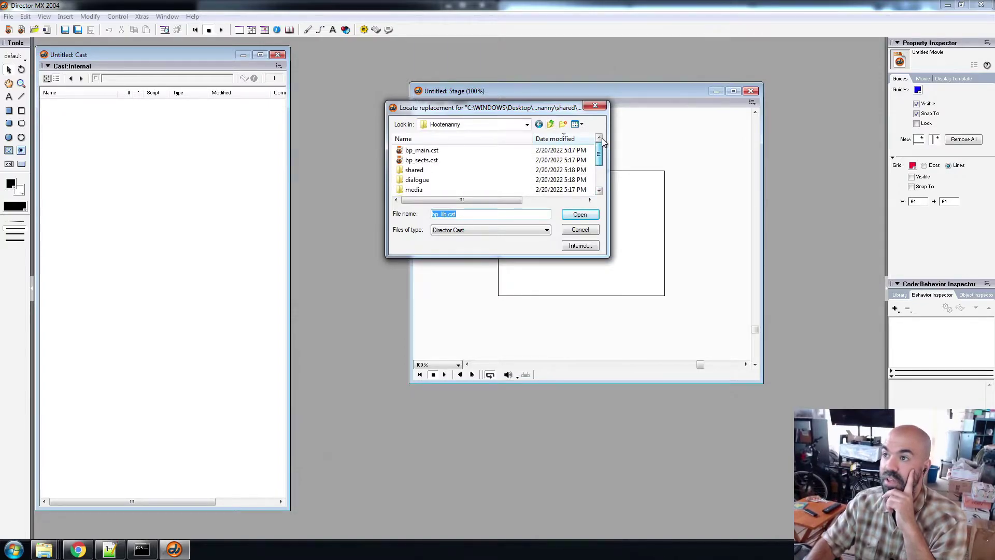
scroll(600, 156, down, 1)
click(418, 162)
double_click(417, 165)
click(441, 181)
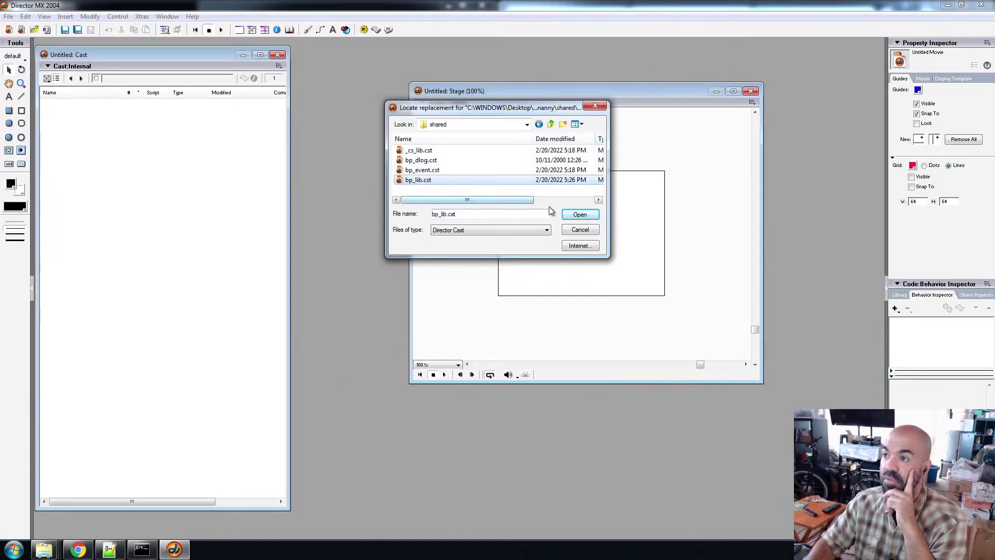
click(580, 215)
Look for bp_sects.cst in Hootenanny's dialogue, media and events folders.
click(551, 124)
click(438, 180)
double_click(438, 180)
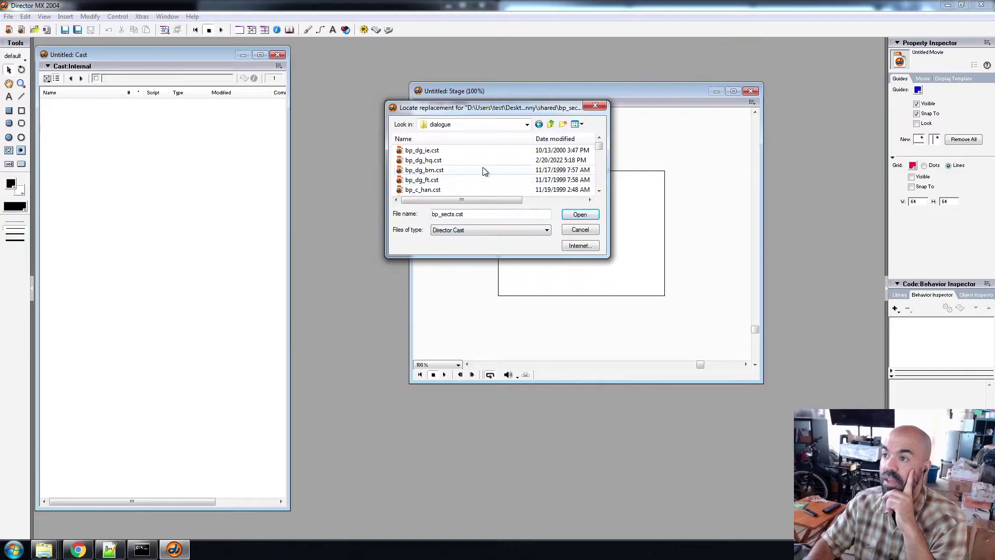
click(552, 126)
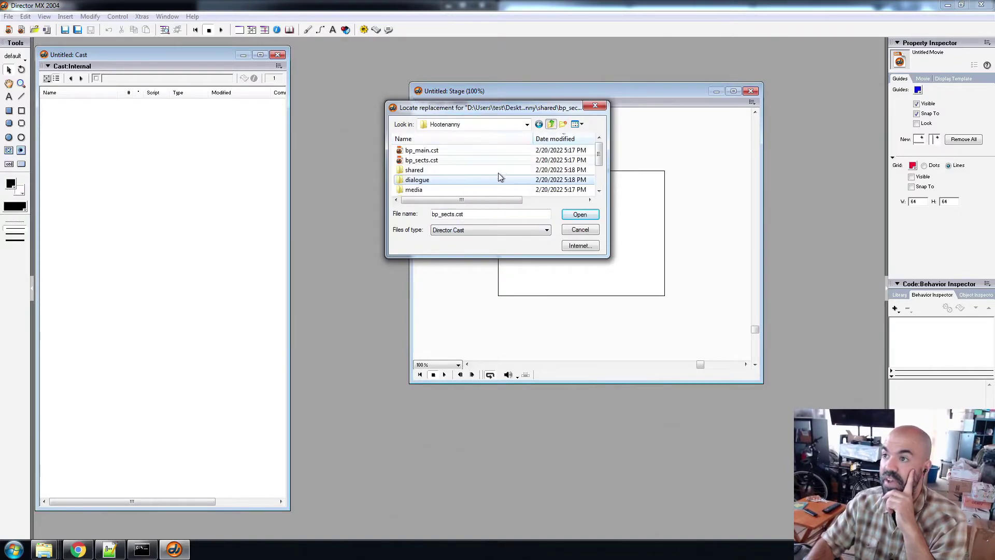
click(465, 189)
double_click(465, 189)
click(551, 124)
click(598, 190)
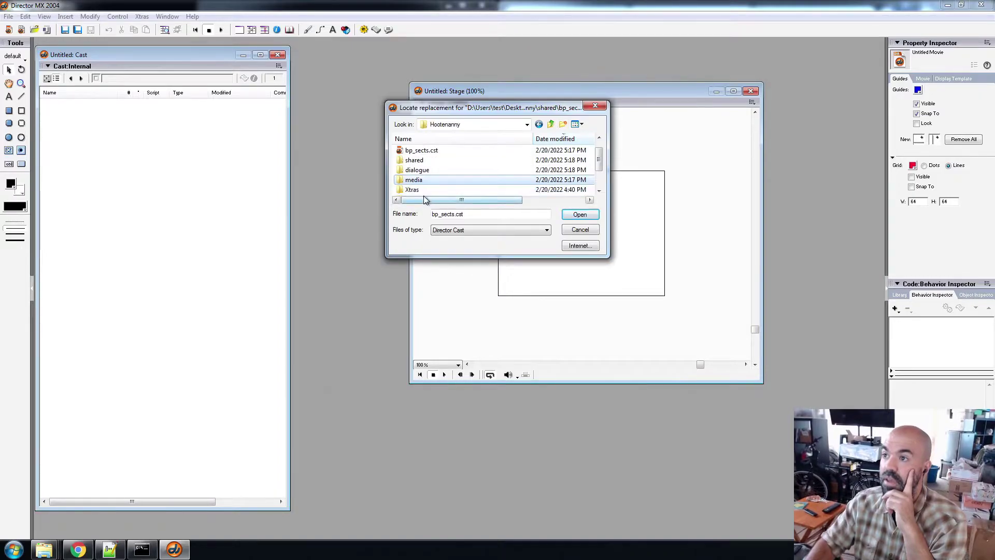
scroll(604, 173, down, 1)
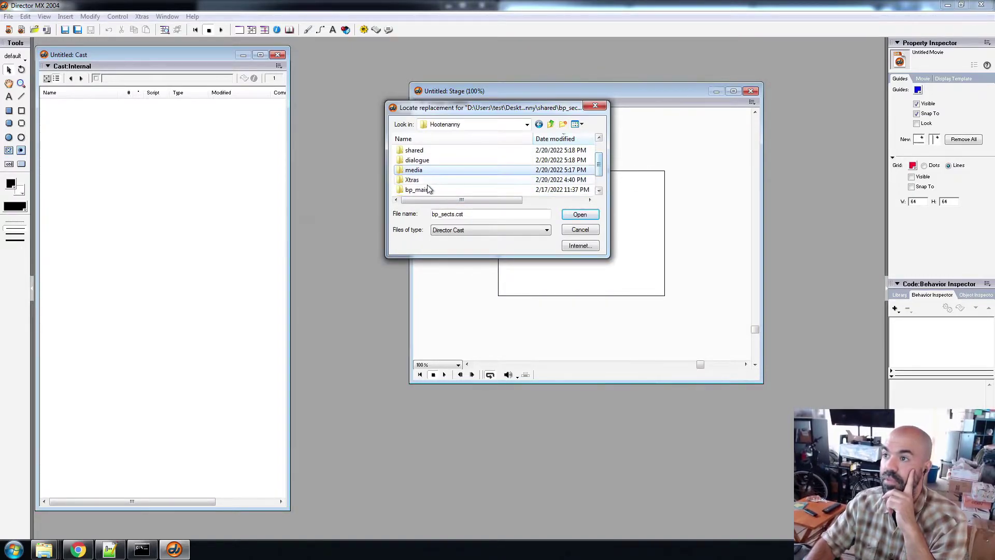
scroll(598, 166, down, 2)
double_click(459, 182)
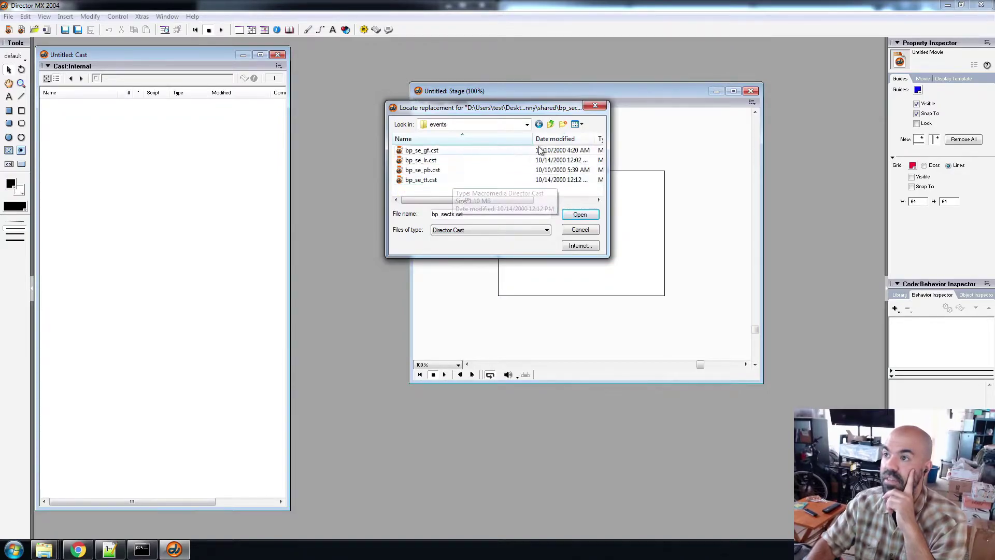
Choose bp_sects.cst directly in the Hootenanny folder as the replacement cast.
click(551, 124)
drag(600, 177, 611, 138)
click(457, 161)
click(580, 215)
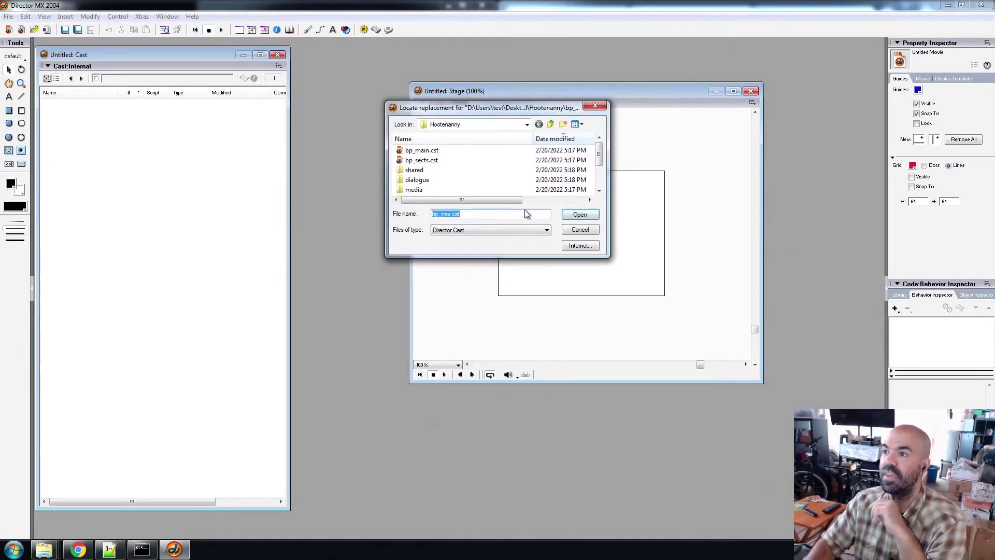
Search Hootenanny's subfolders for bp_nav.cst and choose the copy in the media folder as the replacement cast.
scroll(479, 179, down, 3)
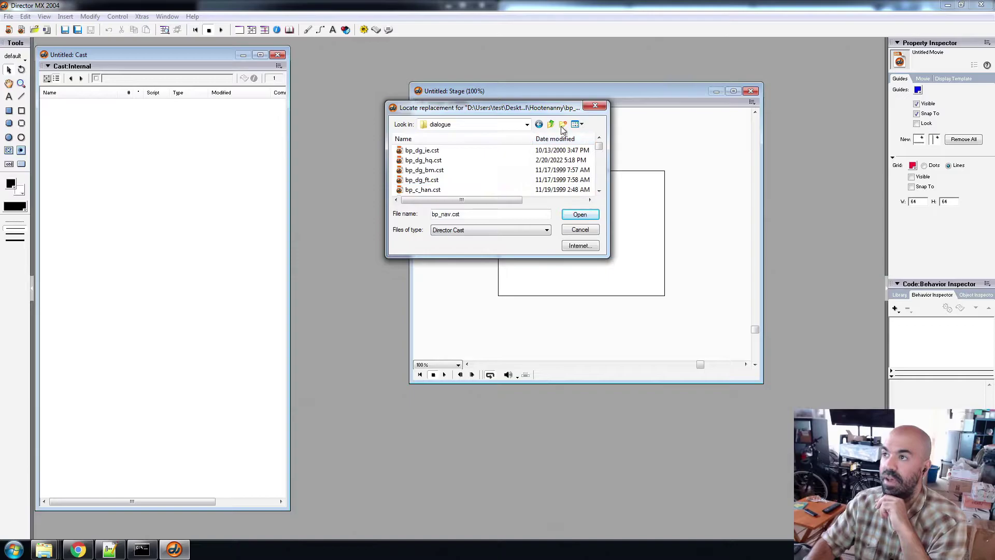
scroll(519, 164, up, 3)
double_click(470, 167)
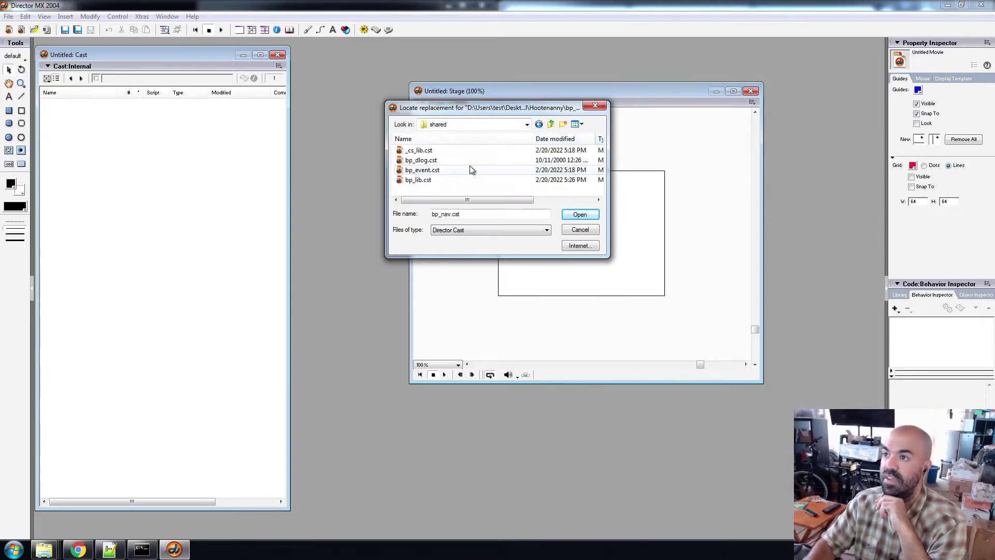
click(553, 124)
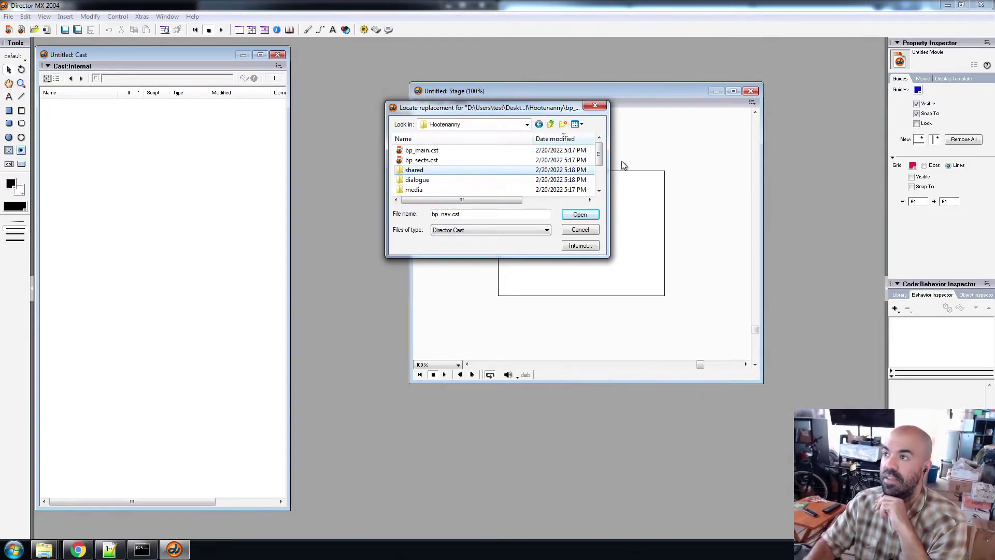
drag(600, 158, 600, 176)
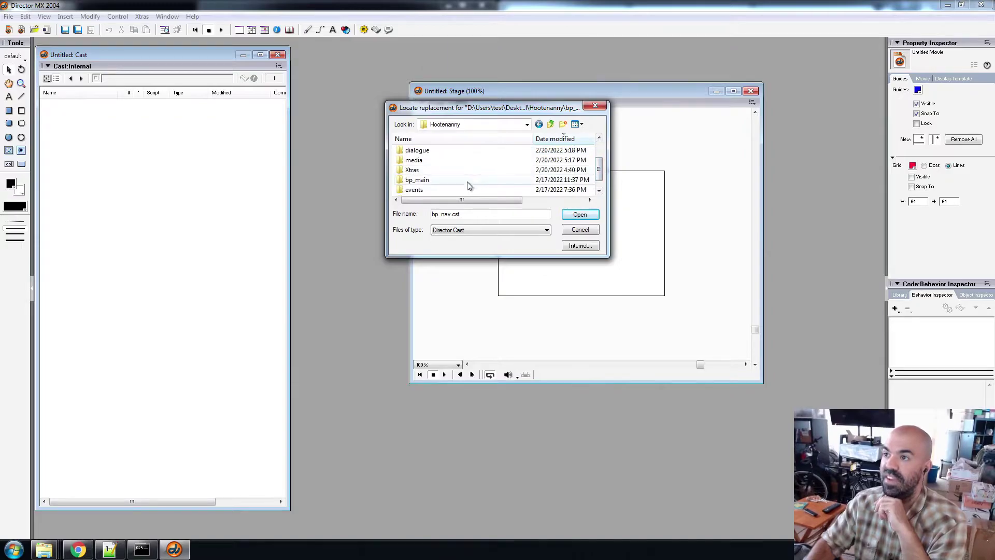
double_click(465, 190)
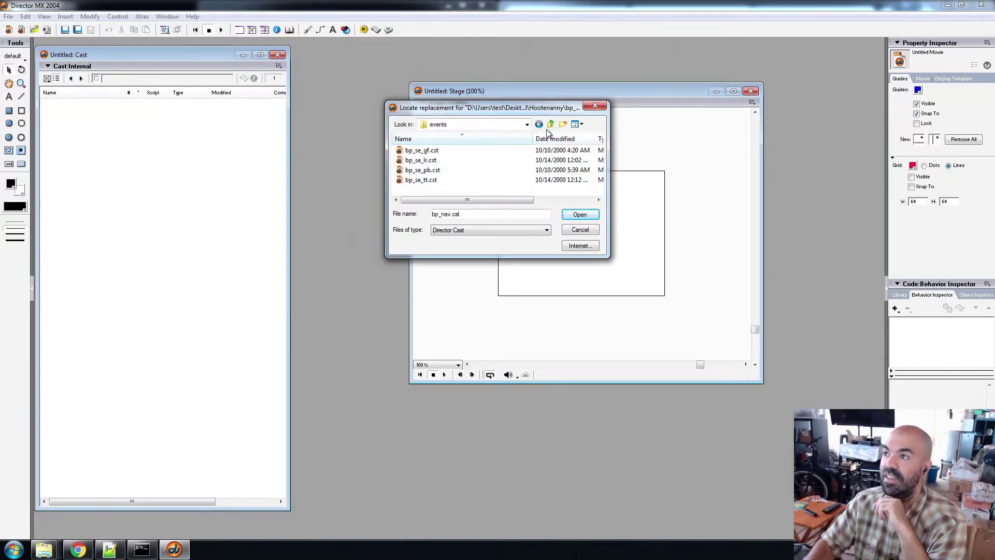
click(551, 124)
drag(603, 170, 603, 160)
double_click(474, 179)
click(472, 171)
click(568, 213)
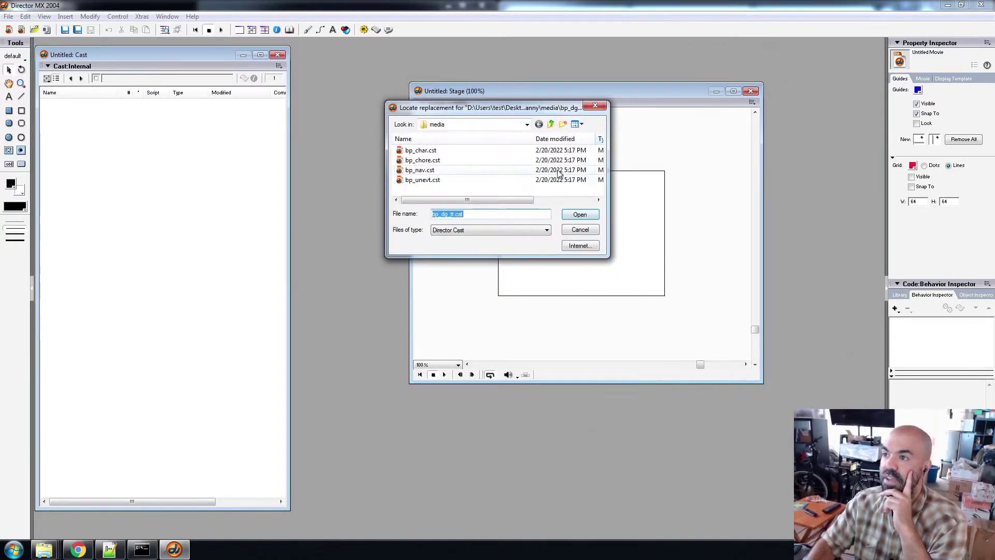
Choose bp_dg_tt.cst in Hootenanny's dialogue folder as the replacement cast.
click(539, 125)
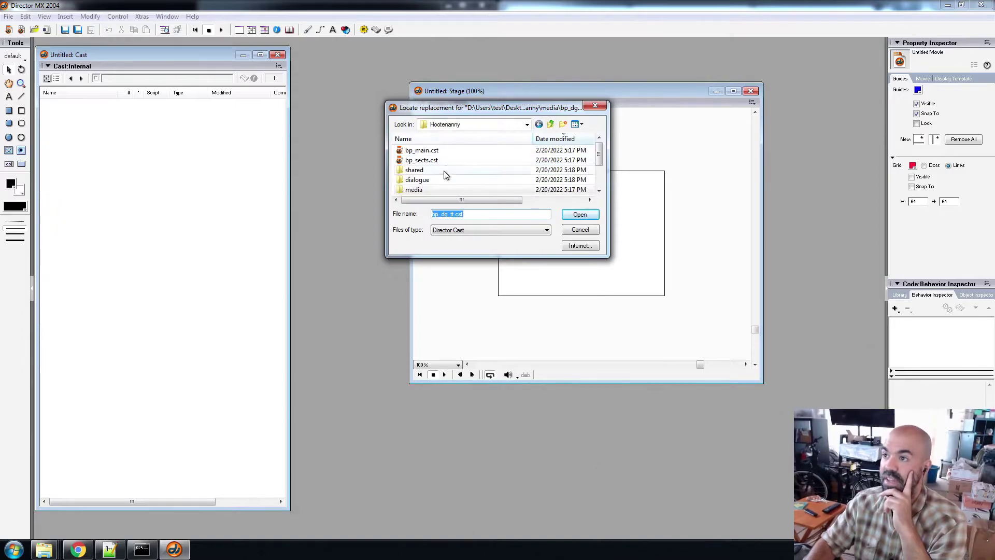
double_click(440, 179)
drag(600, 149, 599, 171)
double_click(487, 173)
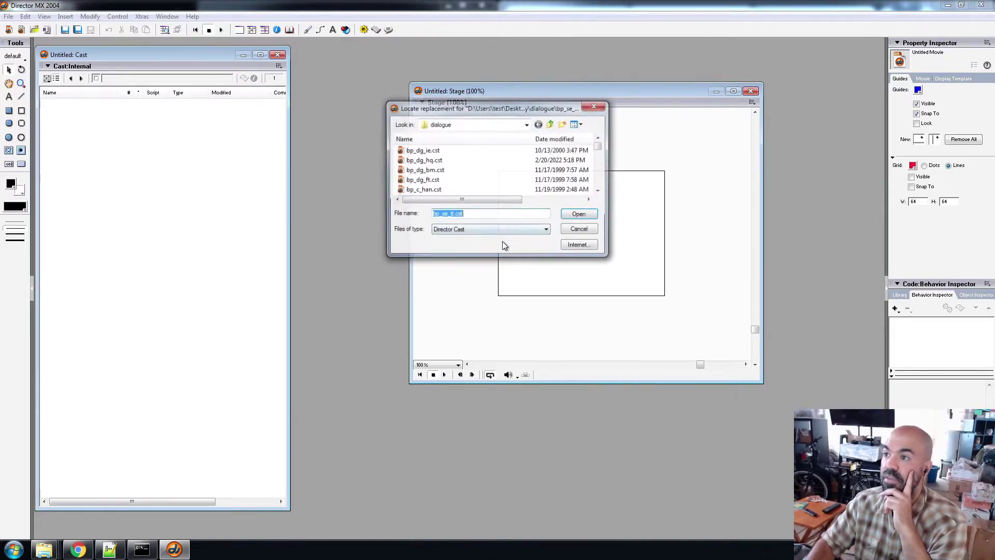
Look through Hootenanny's subfolders for bp_se_tt.cst and supply it from the events folder as the replacement cast.
click(551, 124)
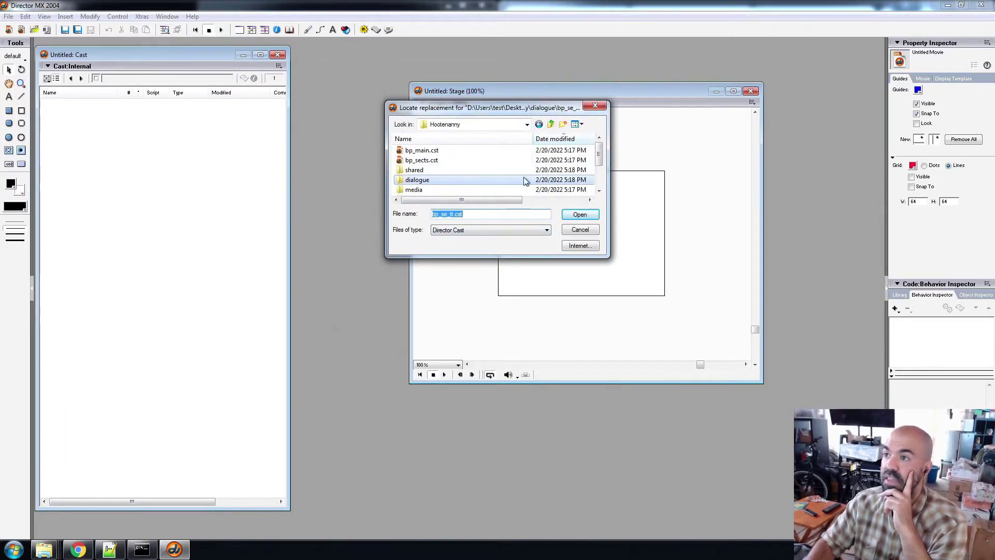
double_click(492, 169)
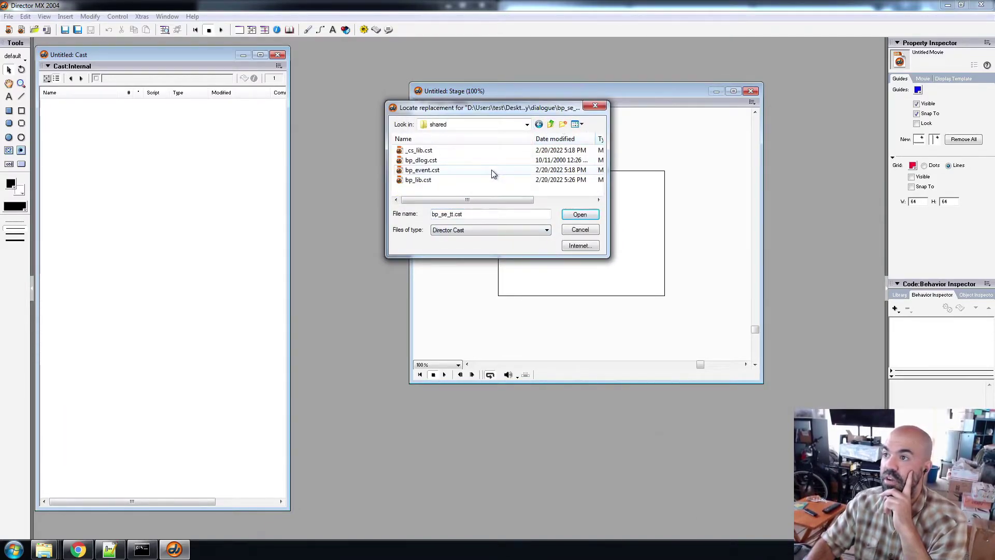
click(551, 124)
drag(600, 153, 600, 163)
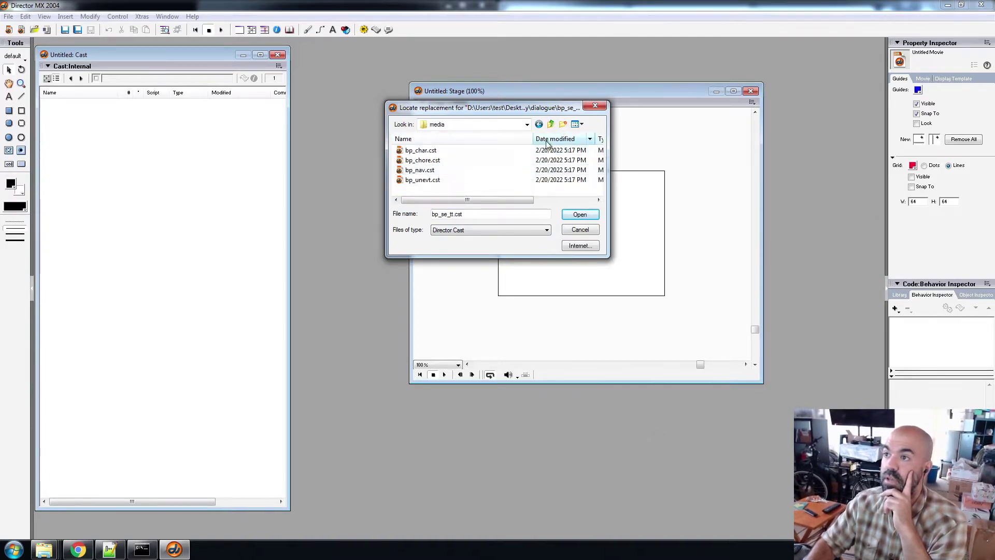
click(551, 124)
scroll(600, 162, down, 1)
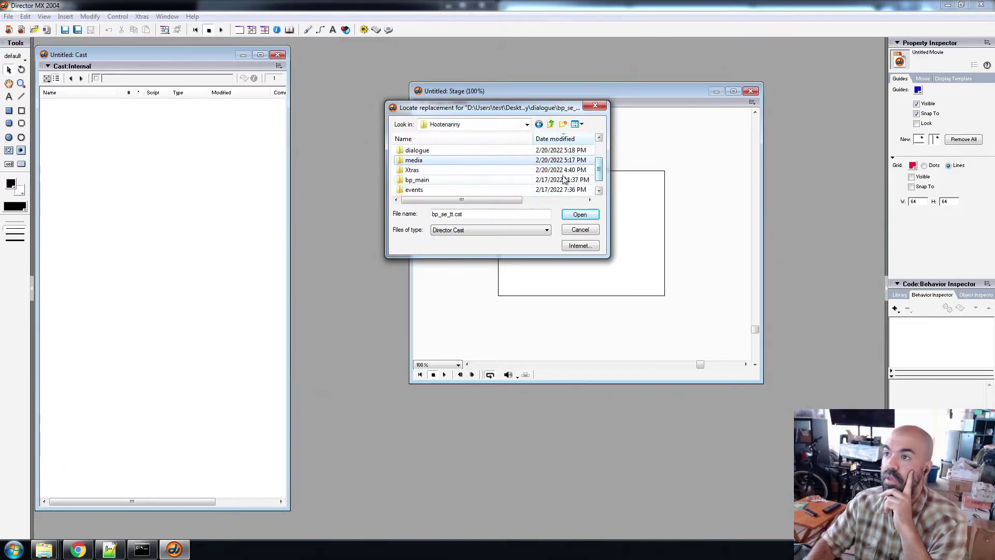
double_click(451, 186)
click(579, 213)
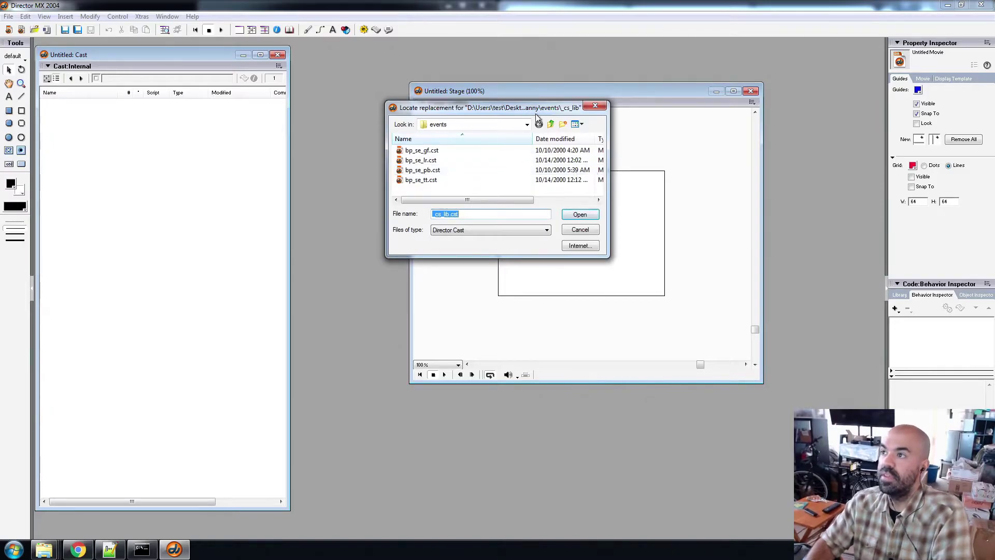
Choose _cs_lib.cst in Hootenanny's shared folder as the replacement for the last missing cast.
click(551, 124)
scroll(514, 179, down, 1)
scroll(516, 174, up, 3)
double_click(447, 161)
click(446, 151)
click(577, 216)
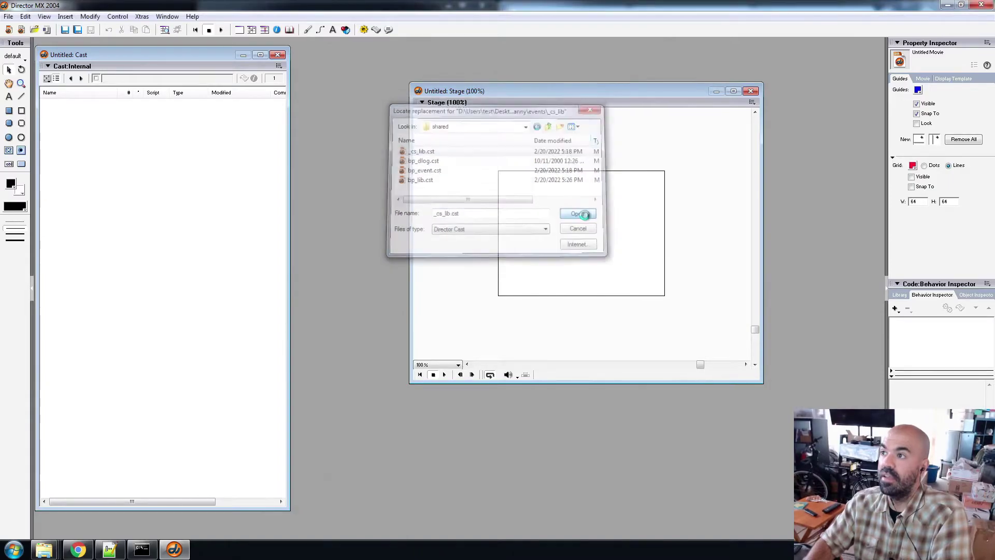
Extend the bp_main Stage window downward to show more of the movie.
click(496, 310)
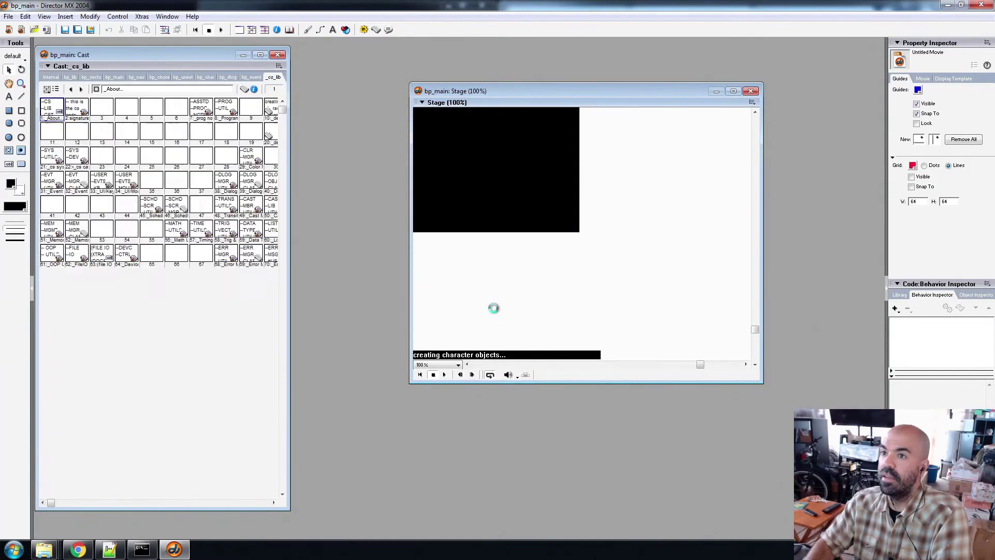
click(503, 236)
drag(525, 384, 525, 434)
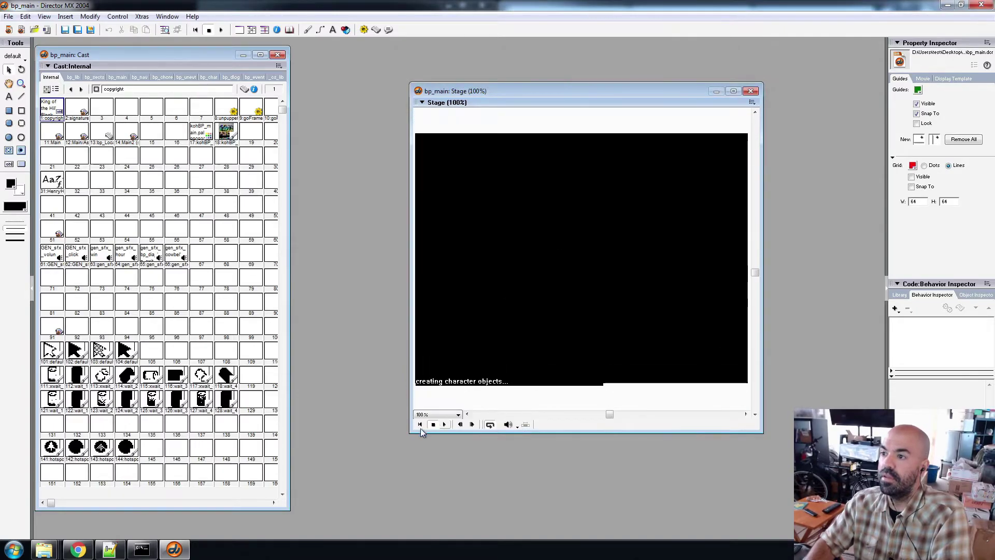
Enlarge the Stage window, play the bp_main movie, and arrange a widened Cast window beside the Stage.
drag(409, 434, 362, 456)
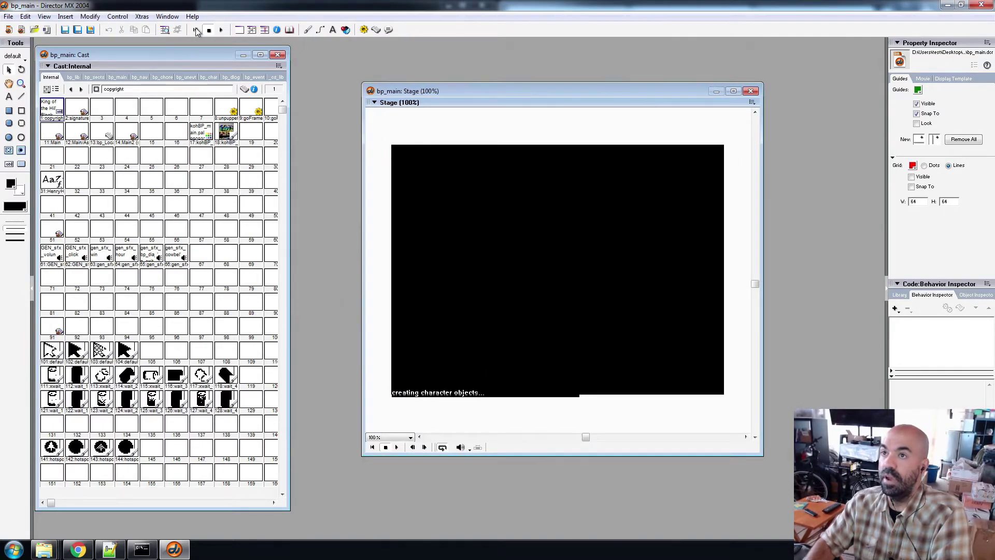
click(221, 30)
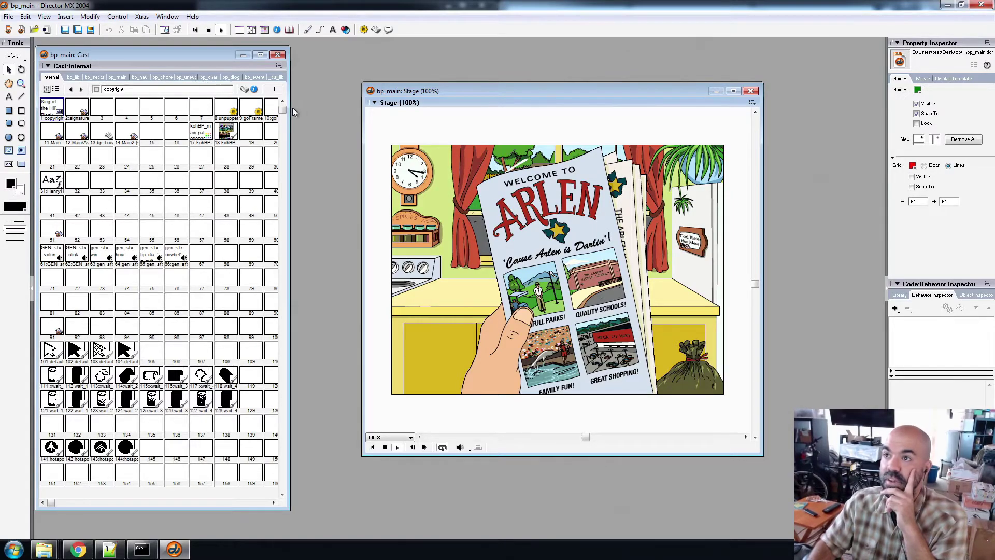
drag(291, 107, 352, 108)
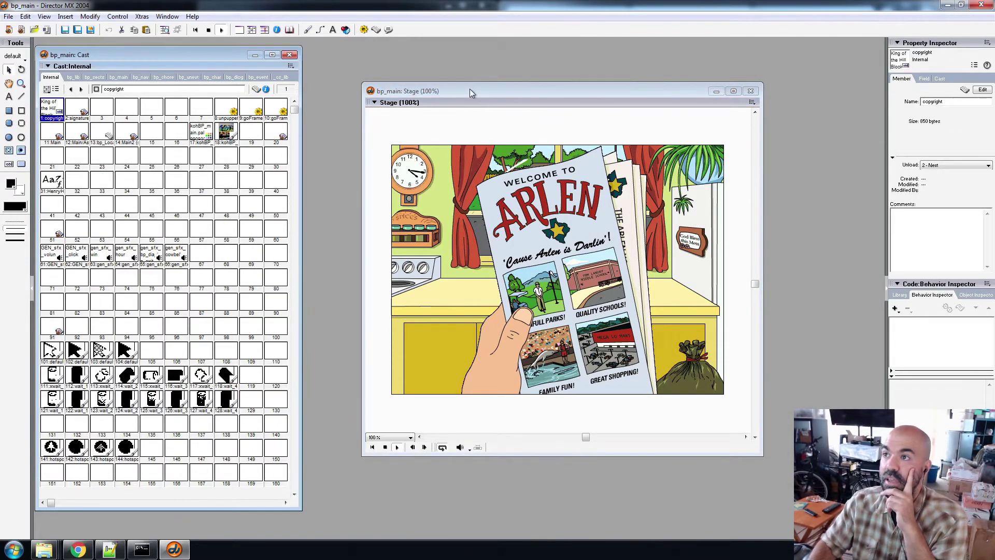
drag(470, 91, 548, 92)
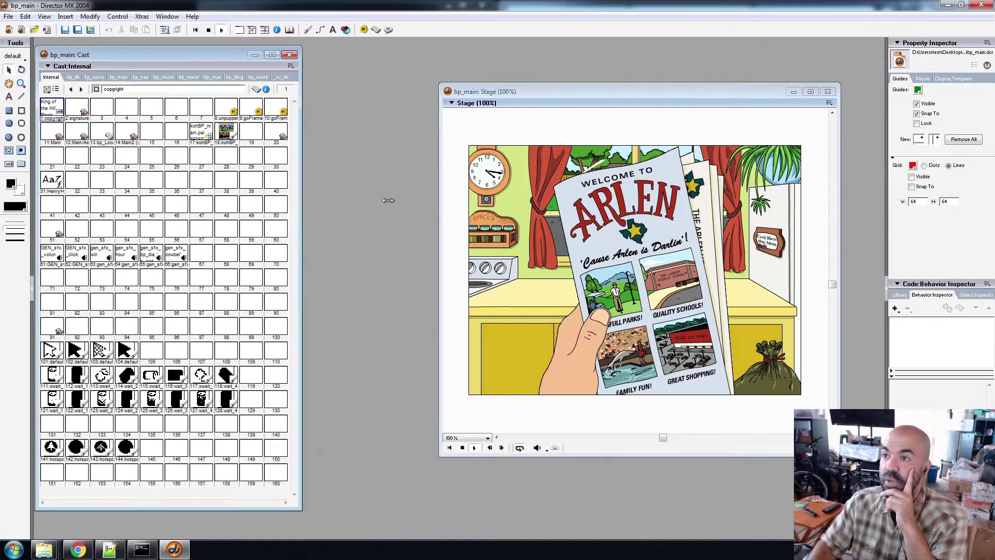
Show the _cs_lib cast as a list and open its _cs castmember ref generators movie script.
click(279, 77)
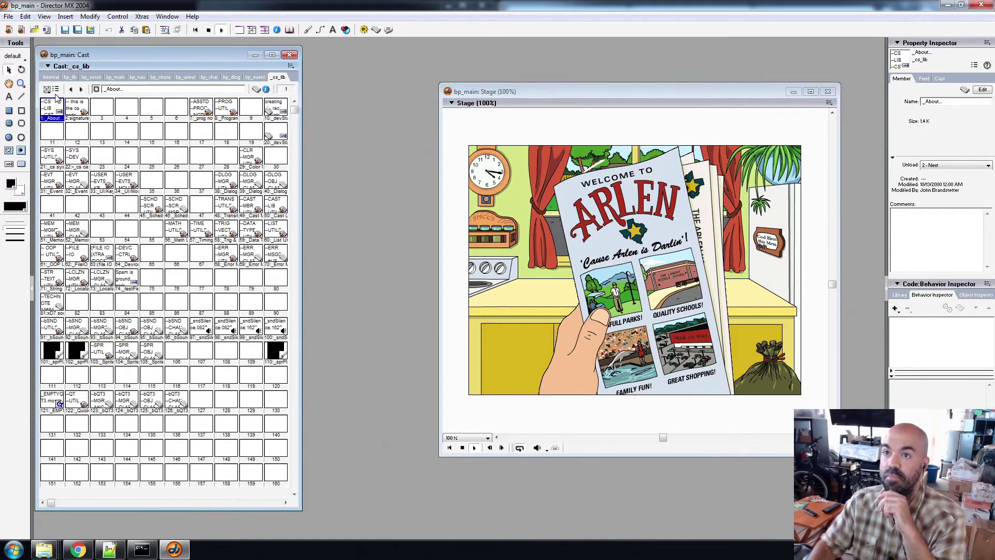
click(56, 90)
click(84, 115)
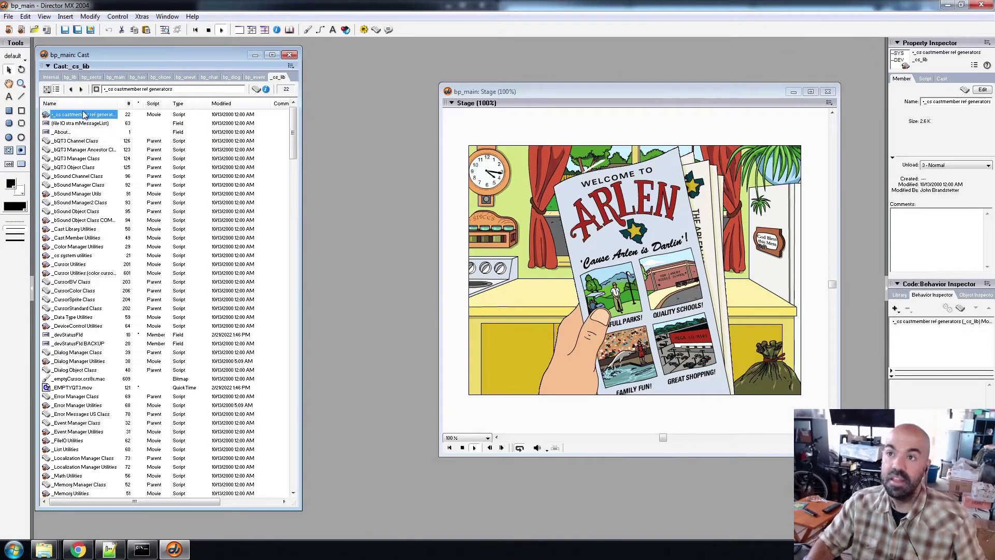
double_click(85, 115)
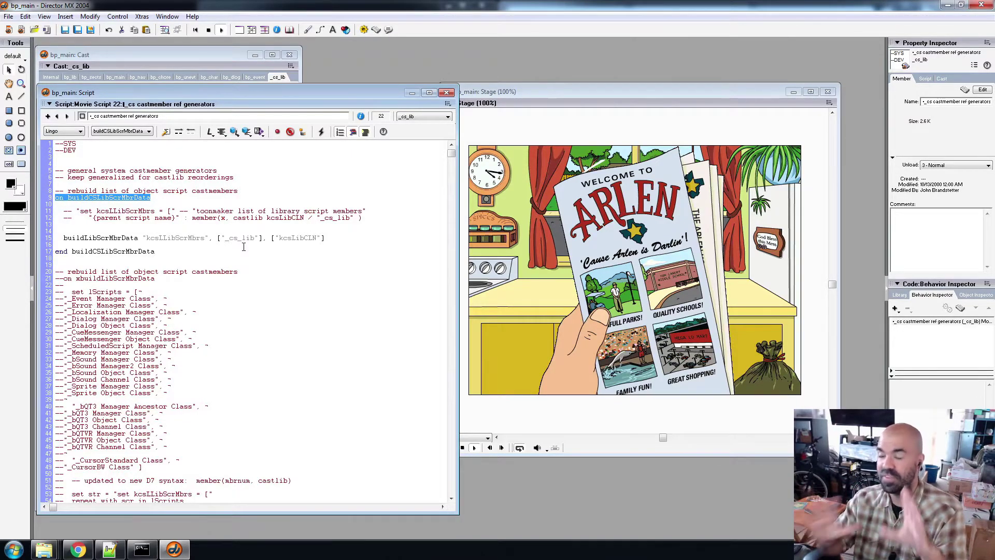
Search the scripts of all casts for "quicktime".
click(189, 250)
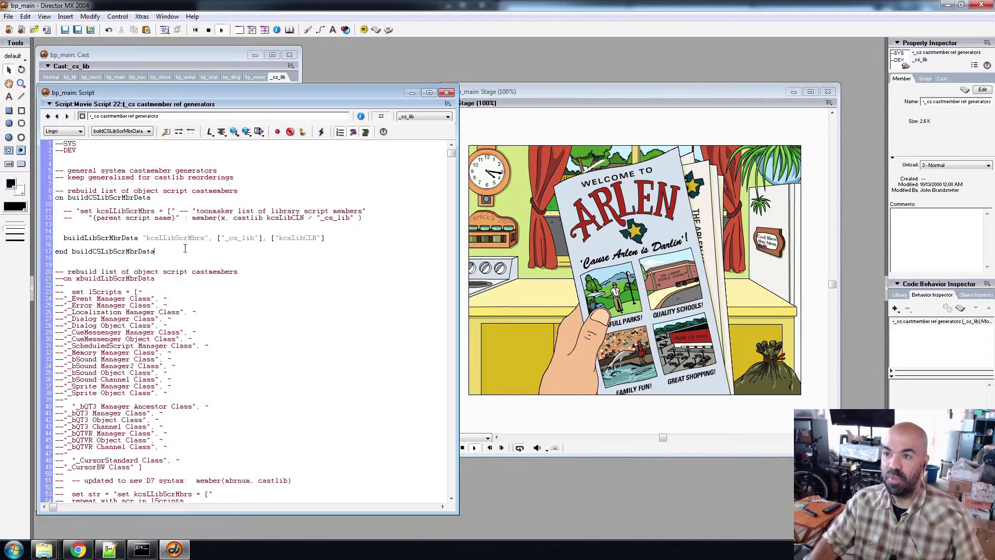
key(ctrl+f)
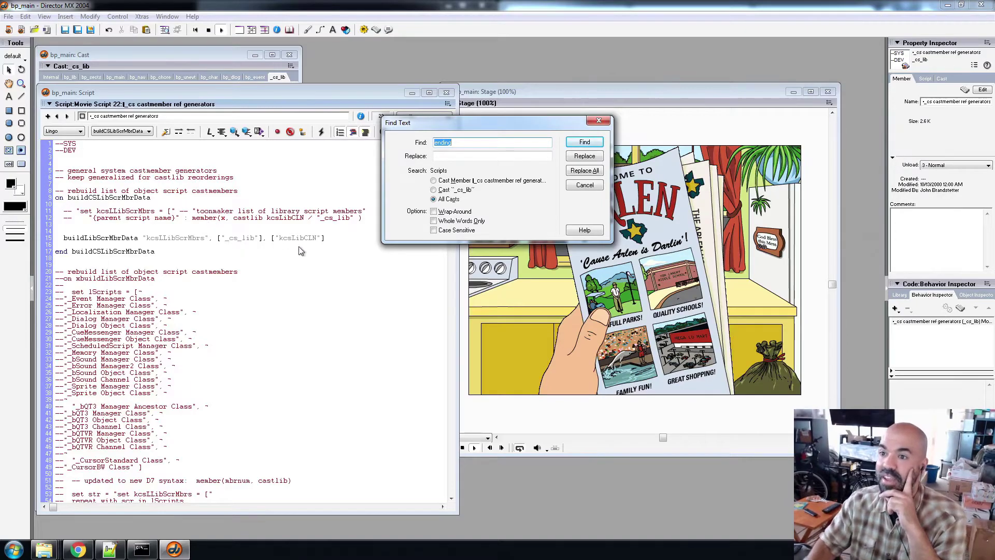
drag(509, 123, 270, 151)
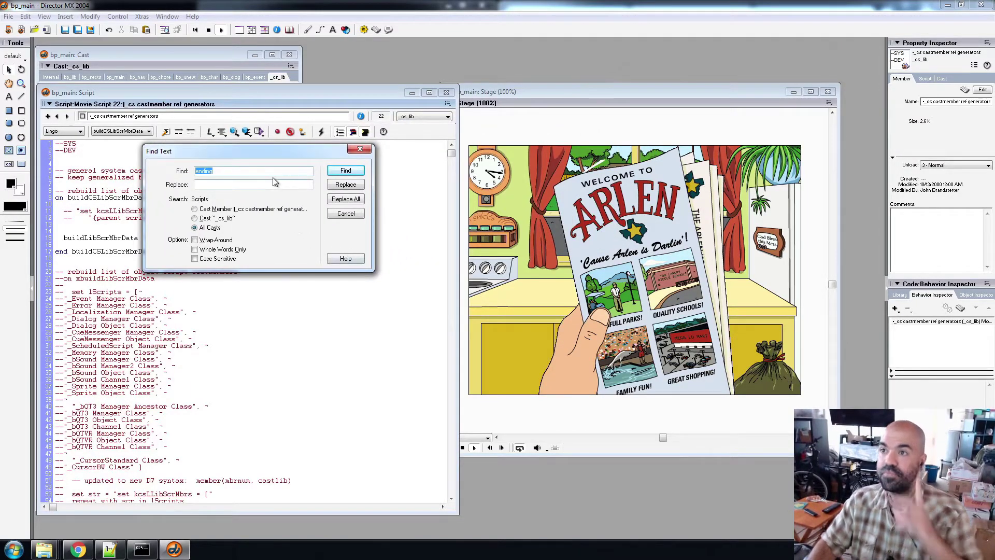
text(quicktime)
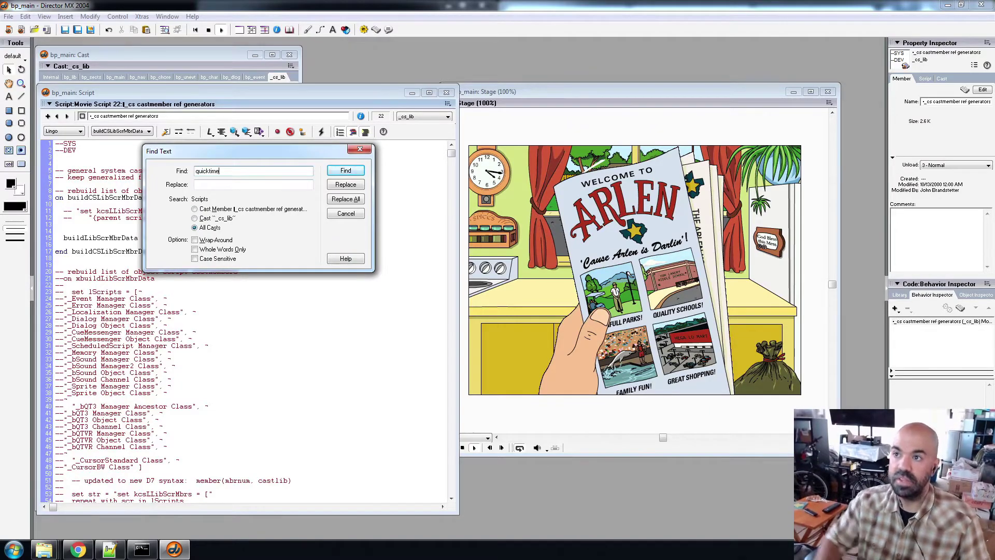
click(345, 172)
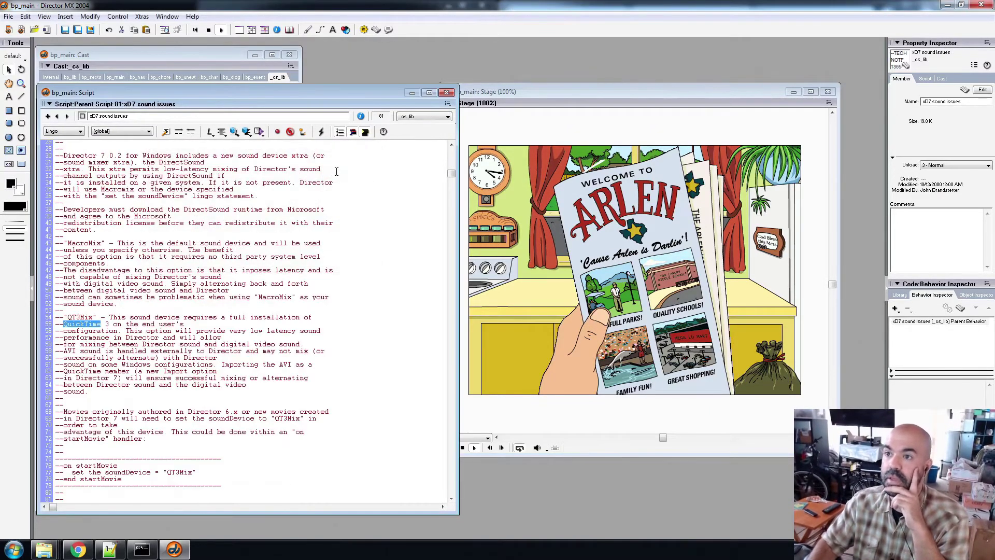
Step through the remaining "quicktime" matches in the xD7 sound issues script.
key(ctrl+f)
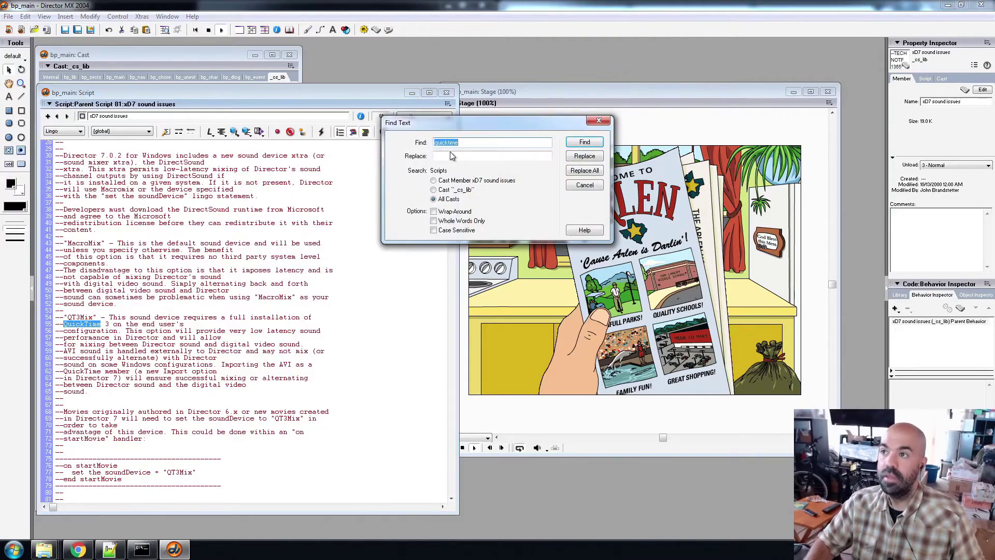
click(589, 140)
key(ctrl+f)
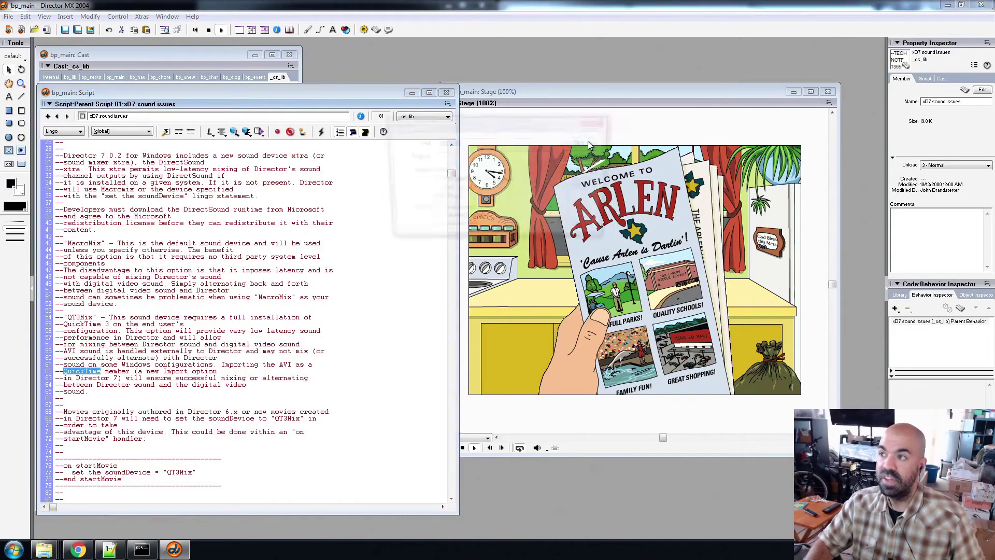
click(589, 142)
key(ctrl+f)
click(589, 142)
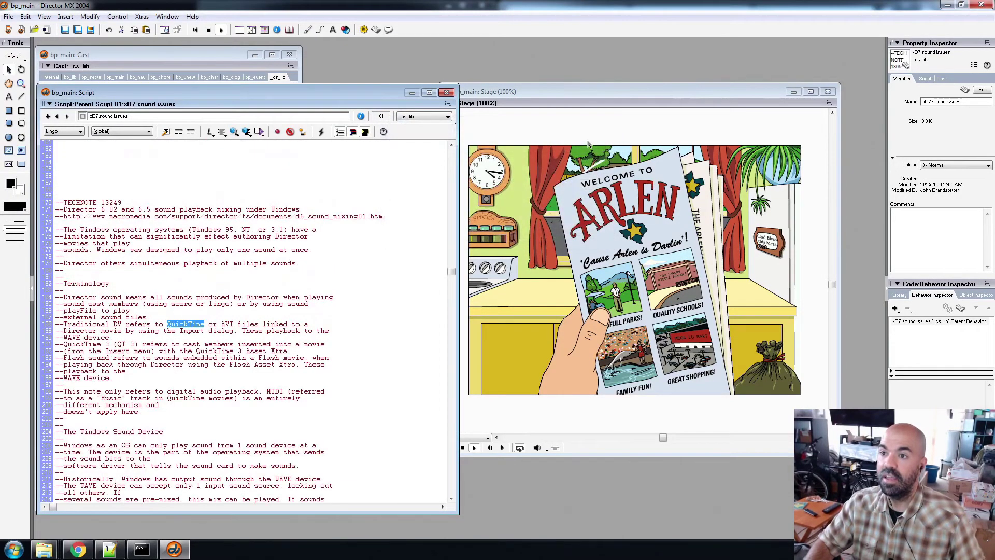
key(ctrl+f)
click(589, 142)
key(ctrl+f)
click(589, 143)
key(ctrl+f)
click(589, 143)
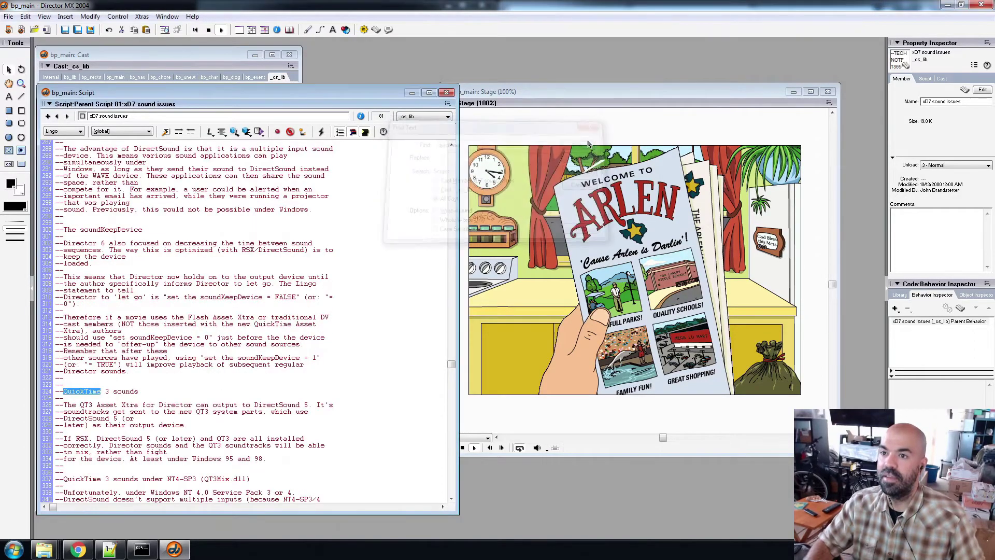
key(ctrl+f)
click(589, 143)
key(ctrl+f)
click(589, 142)
key(ctrl+f)
click(588, 142)
key(ctrl+f)
click(586, 142)
key(ctrl+f)
click(586, 143)
key(ctrl+f)
click(586, 142)
key(ctrl+f)
click(586, 143)
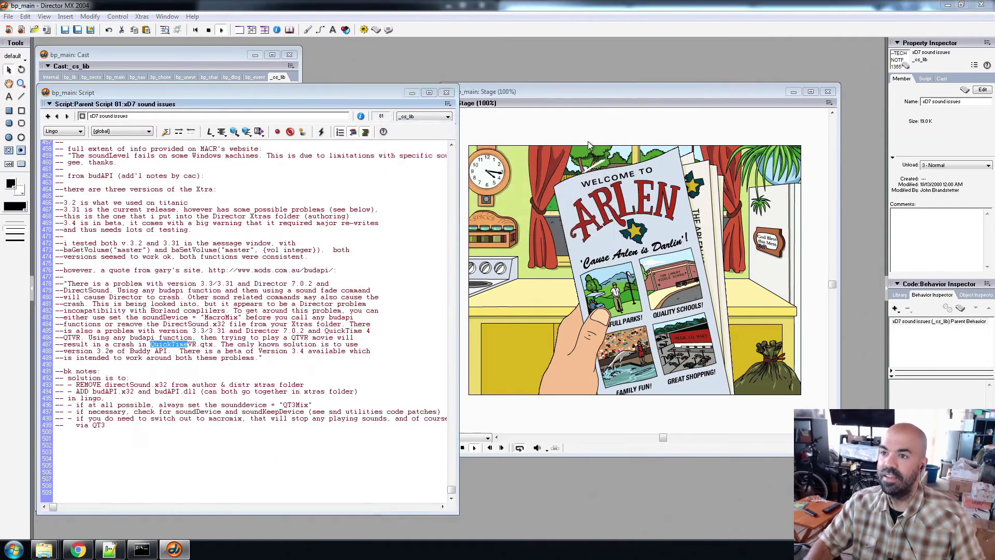
Continue the "quicktime" search through the _Sprite Manager Utilities script and examine the code around the matches.
key(ctrl+f)
click(586, 143)
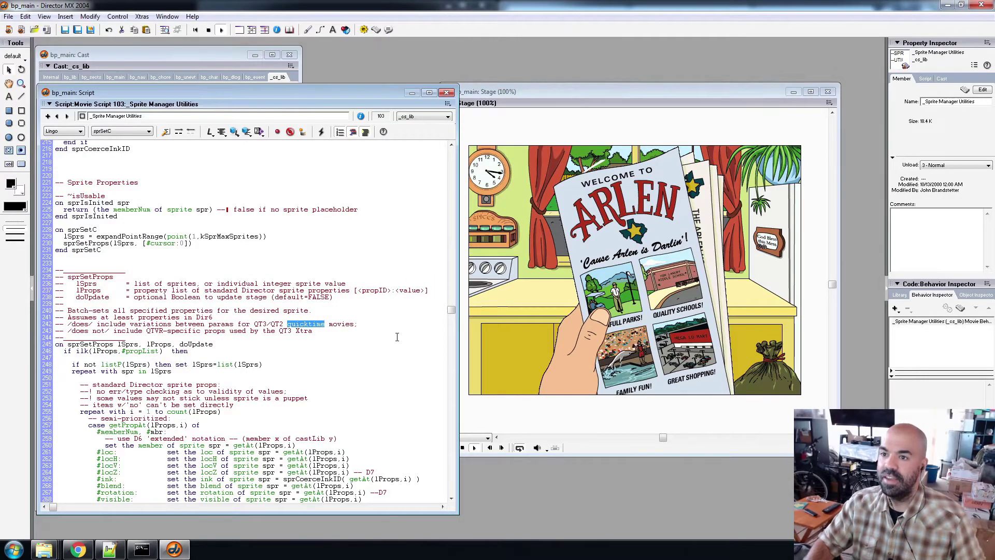
scroll(452, 322, down, 2)
scroll(452, 322, down, 2)
key(ctrl+f)
click(586, 142)
key(ctrl+f)
click(586, 142)
key(ctrl+f)
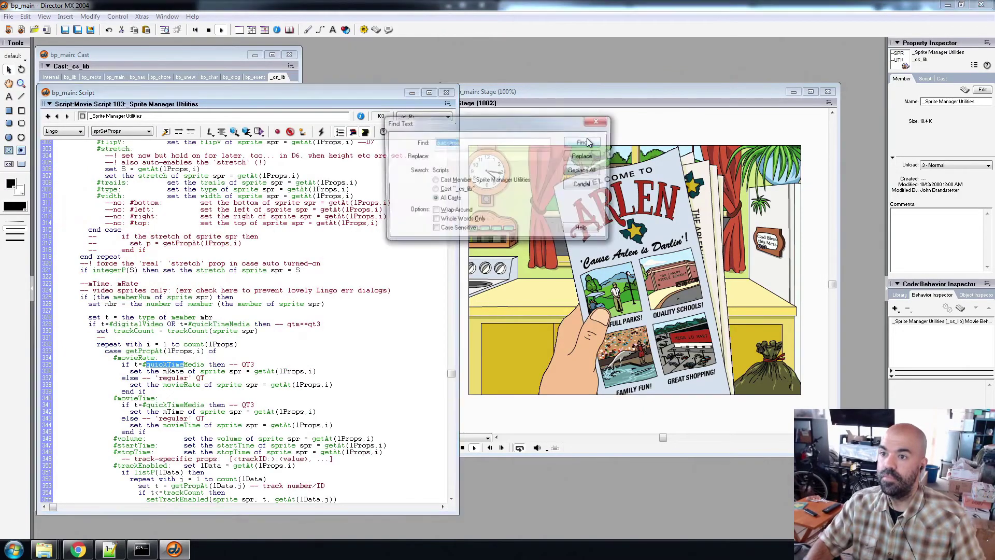
click(587, 142)
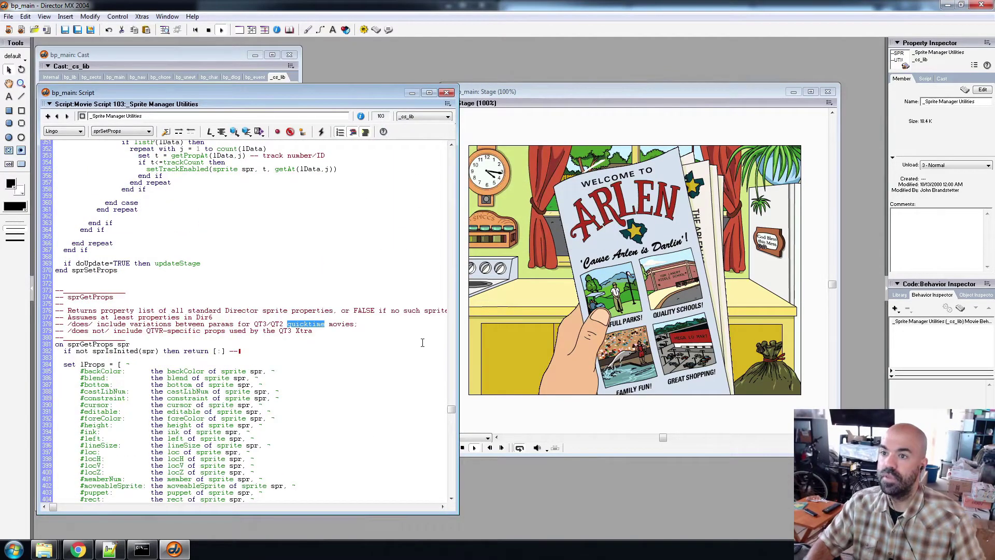
key(ctrl+f)
click(585, 142)
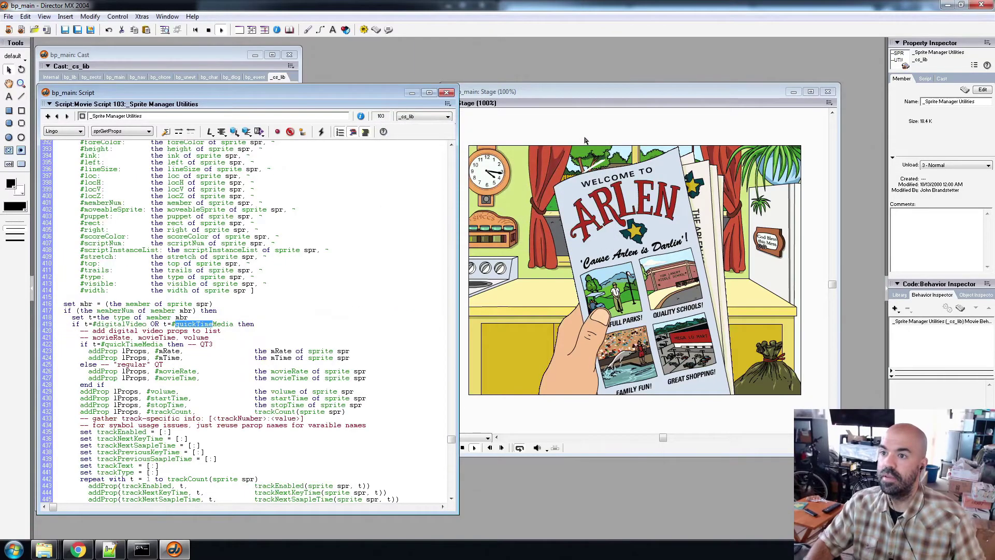
key(ctrl+f)
click(585, 142)
Advance the "quicktime" search past _Sprite Object Class to the _QuickTime Utilities script and close the search dialog.
key(ctrl+f)
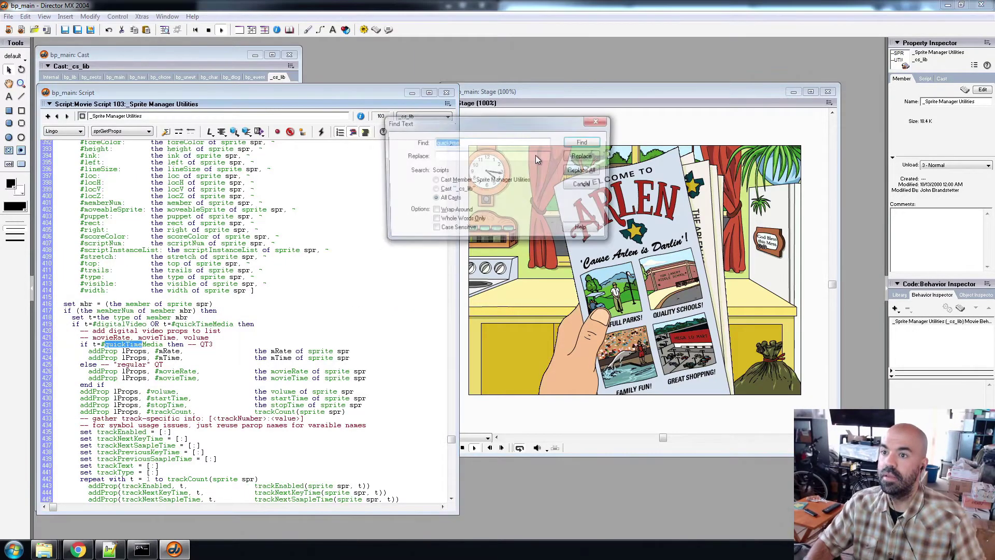
key(Return)
key(ctrl+f)
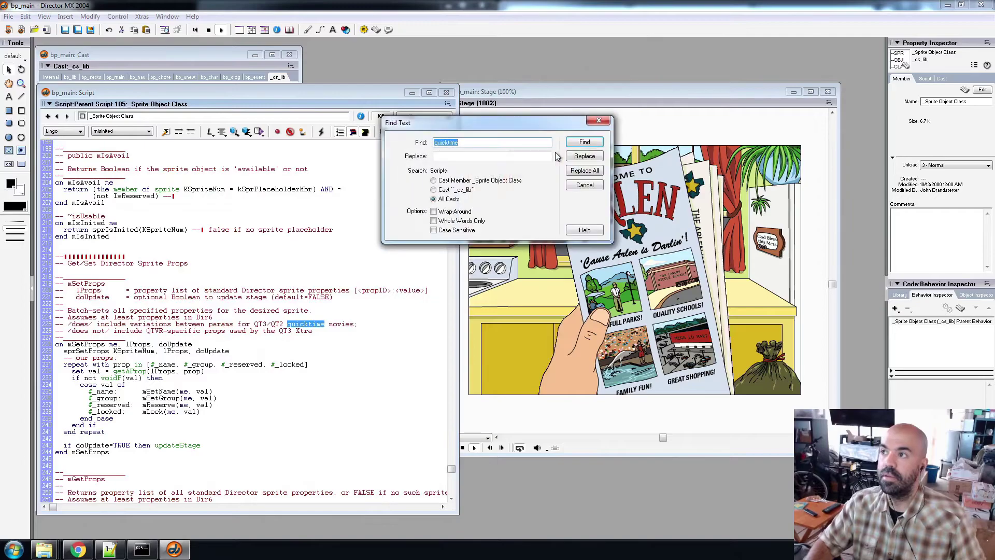
click(582, 141)
key(ctrl+f)
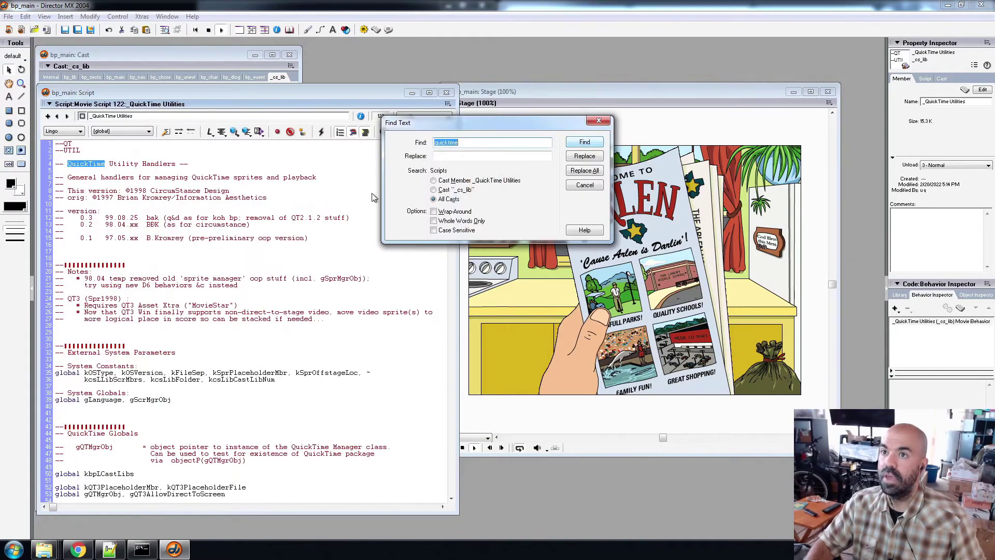
click(598, 121)
click(290, 101)
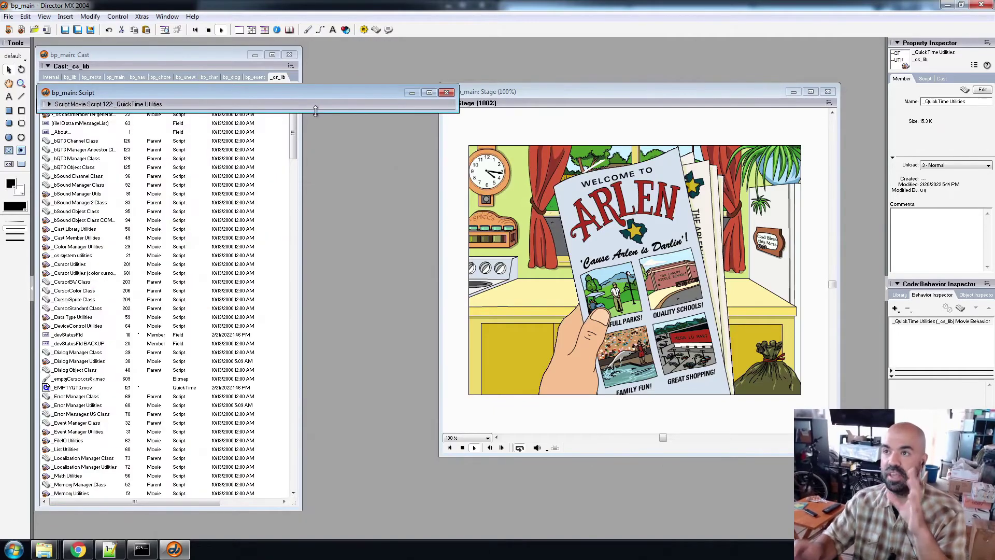
click(151, 104)
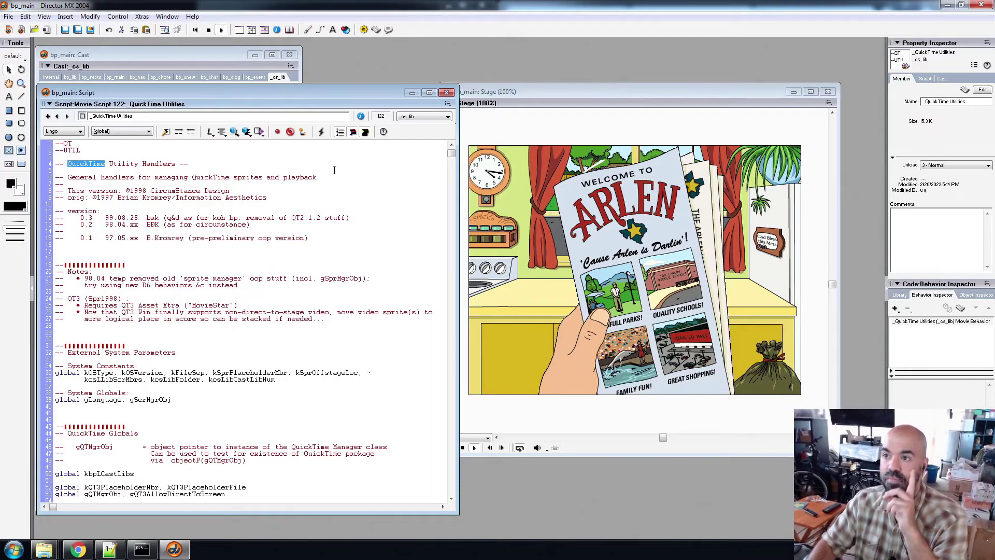
Insert the invalid text "popp" on line 37 of _QuickTime Utilities, replay the movie from the start, and go to the script error.
click(164, 176)
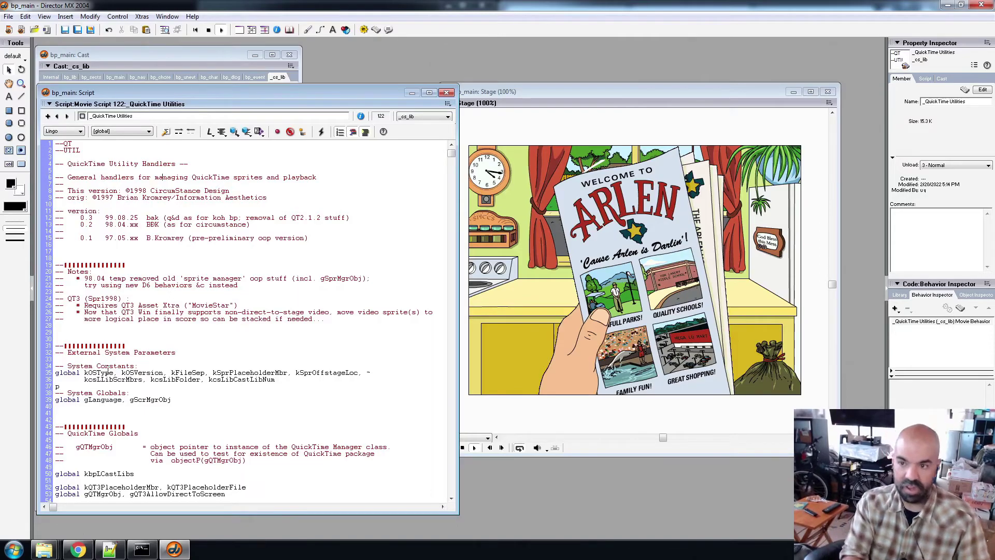
text(opp)
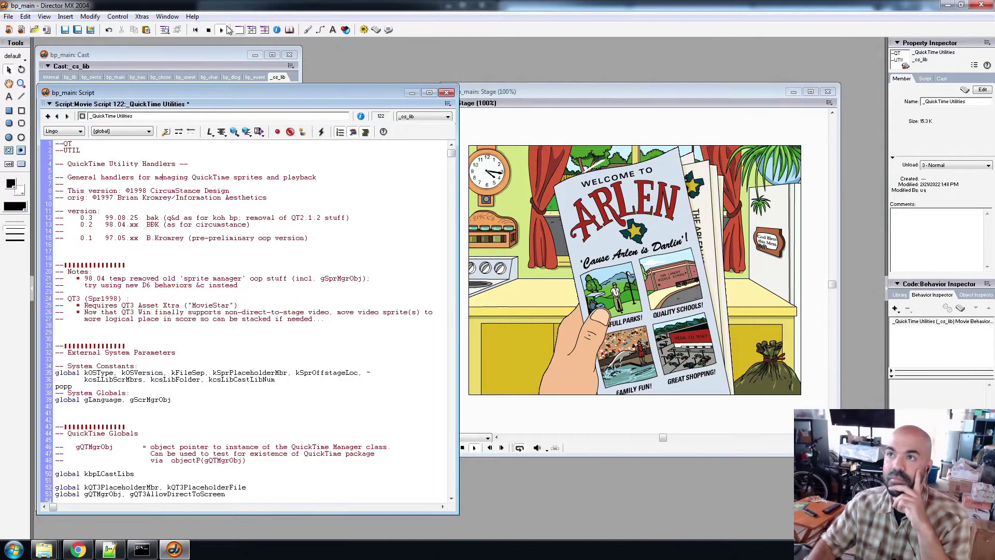
click(197, 30)
click(222, 30)
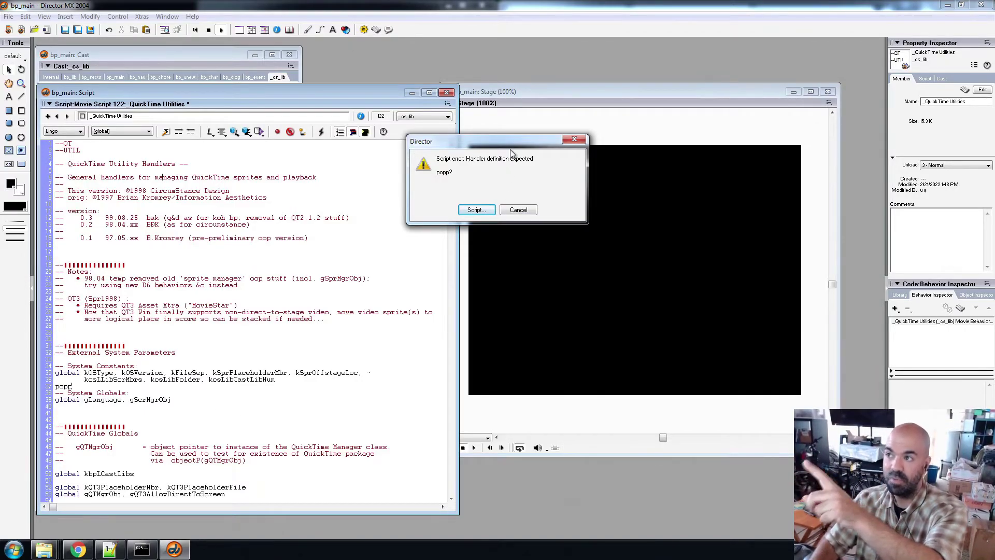
click(477, 210)
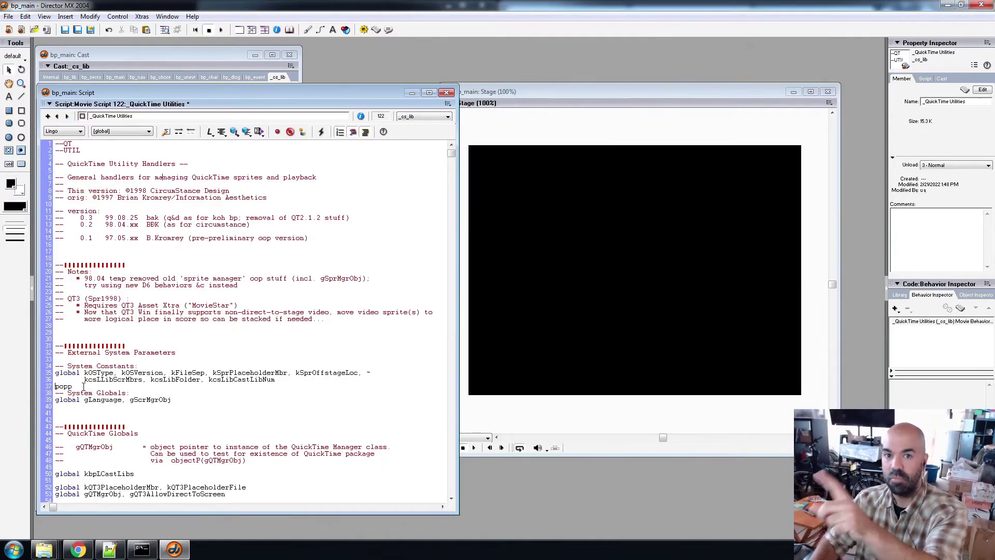
Delete "popp" from line 37 of _QuickTime Utilities, then test-play the movie and stop it.
drag(88, 389, 48, 386)
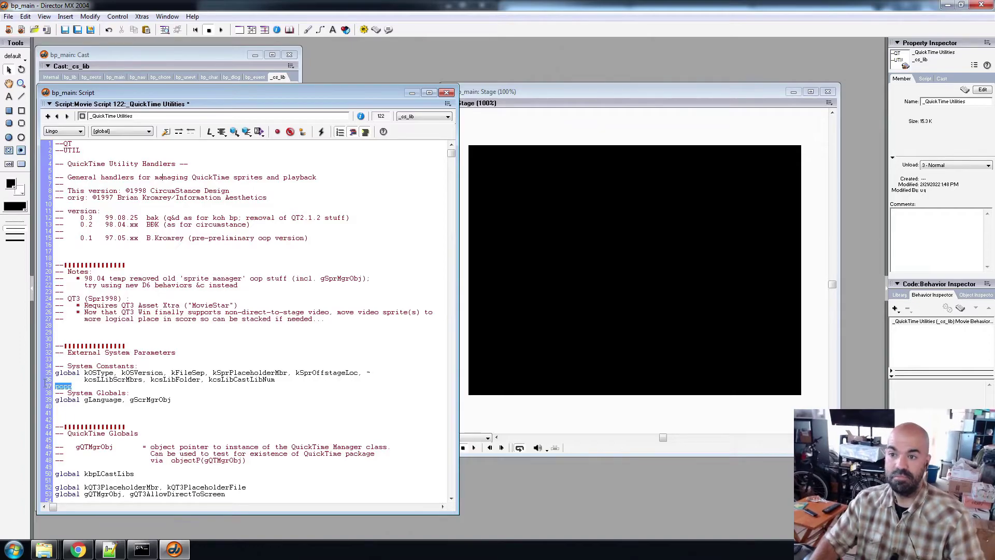
key(BackSpace)
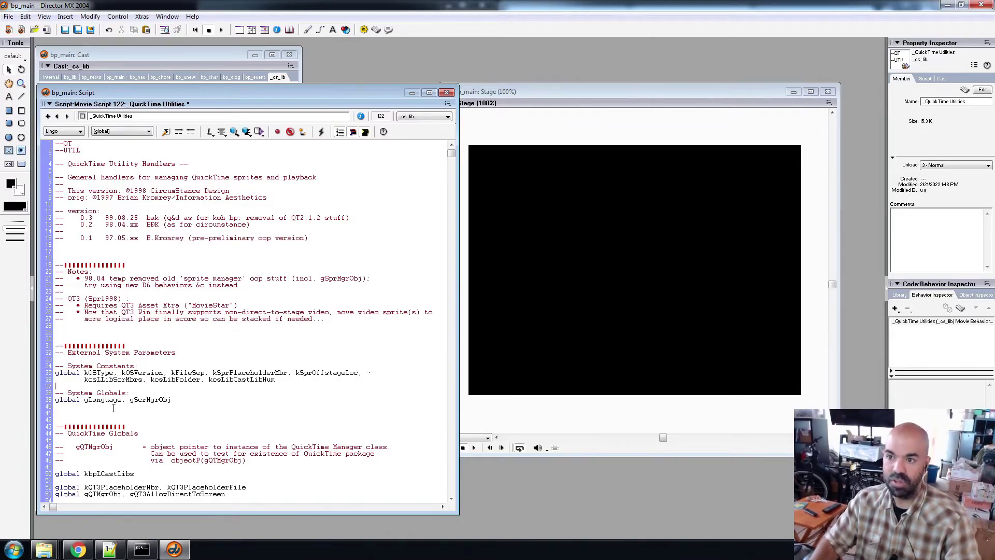
click(222, 30)
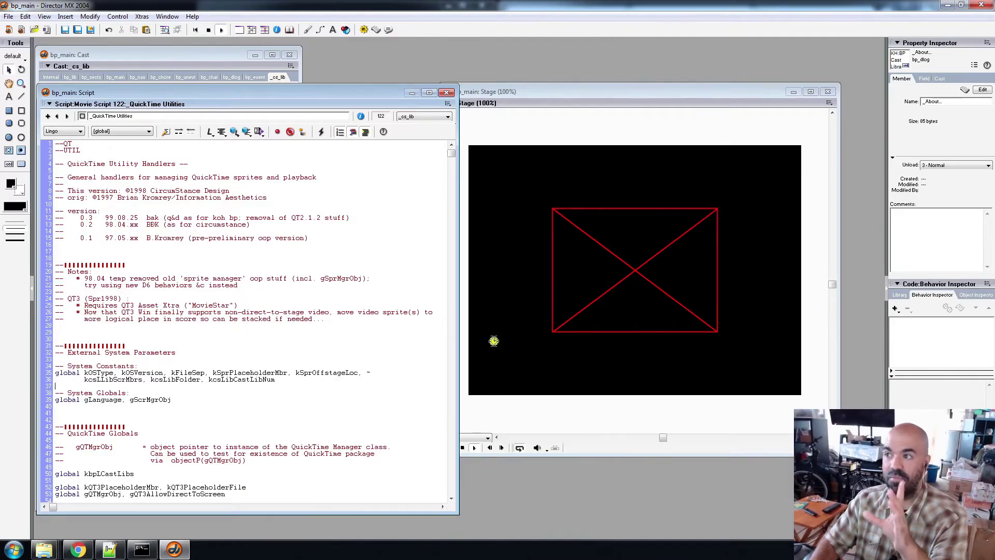
click(208, 30)
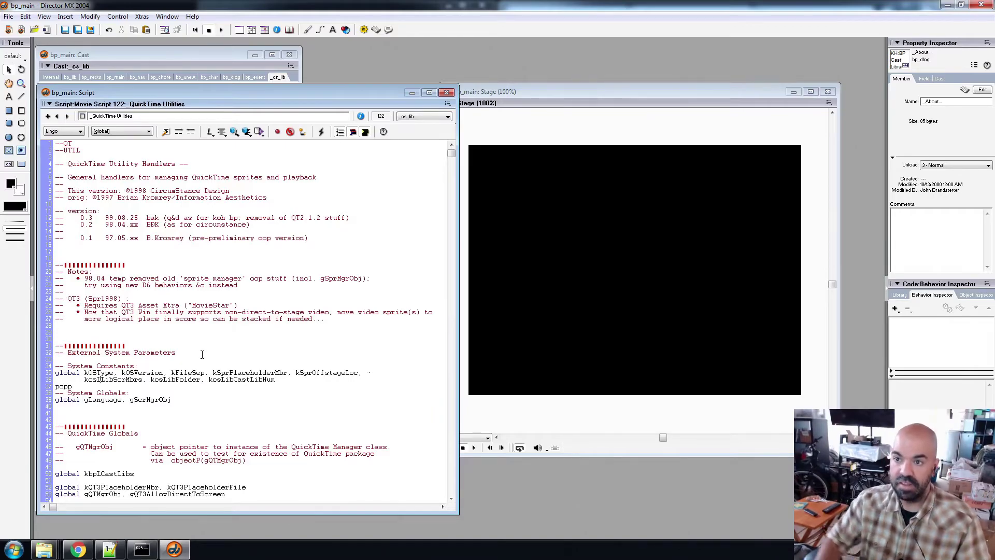
Play the movie with "popp" on line 37 of _QuickTime Utilities and jump to the script error's location.
click(221, 30)
click(475, 209)
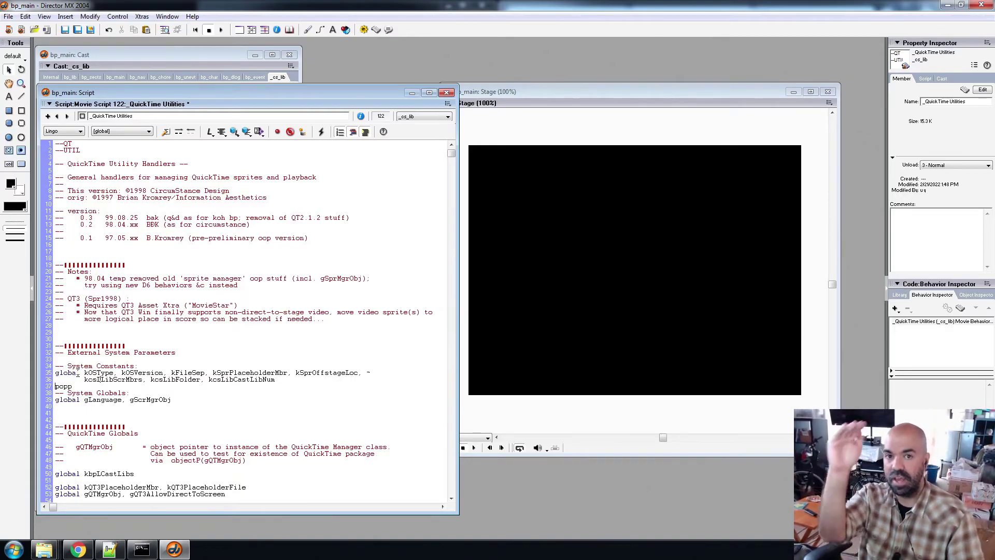
Comment out the "popp" text on line 37 of the _QuickTime Utilities script with "--".
text(--)
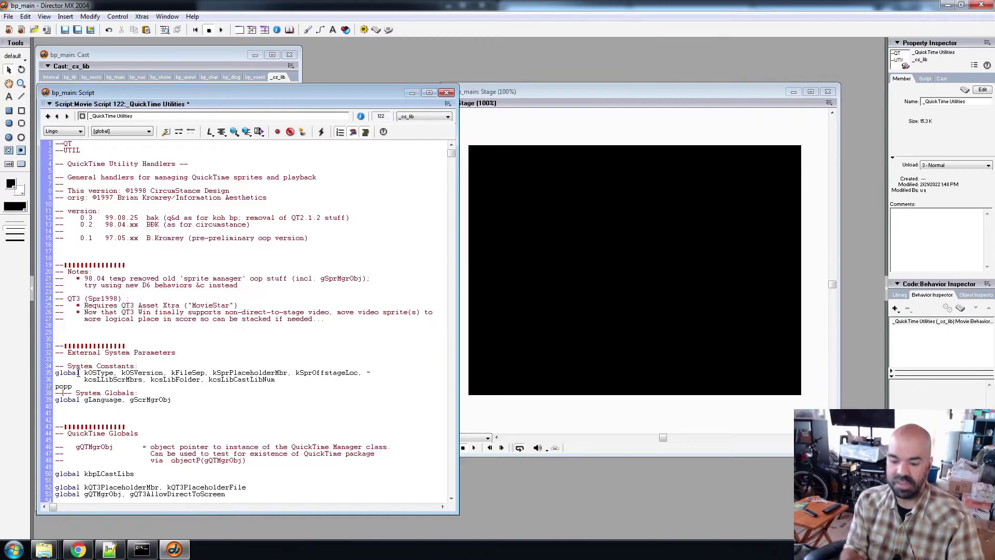
key(BackSpace)
key(BackSpace)
key(Up)
text(--)
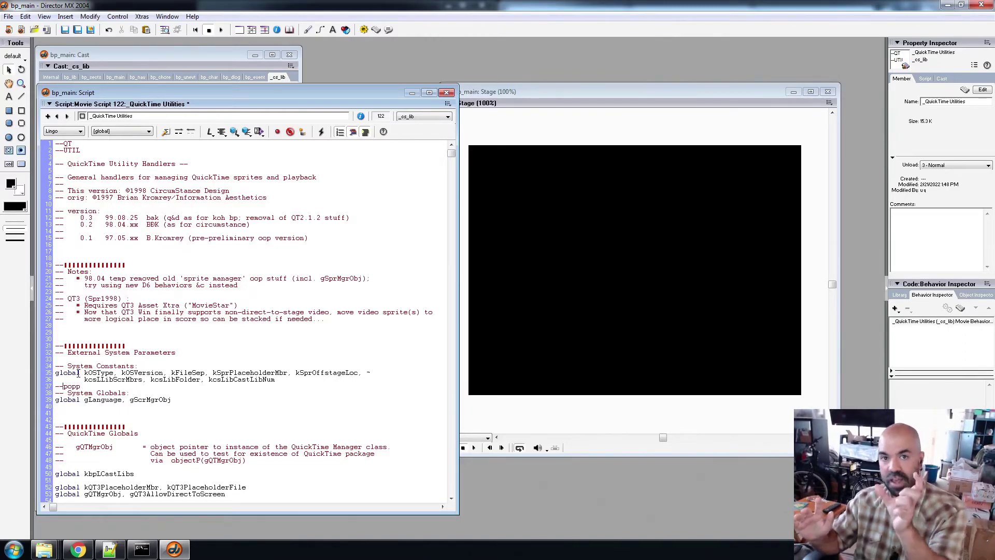
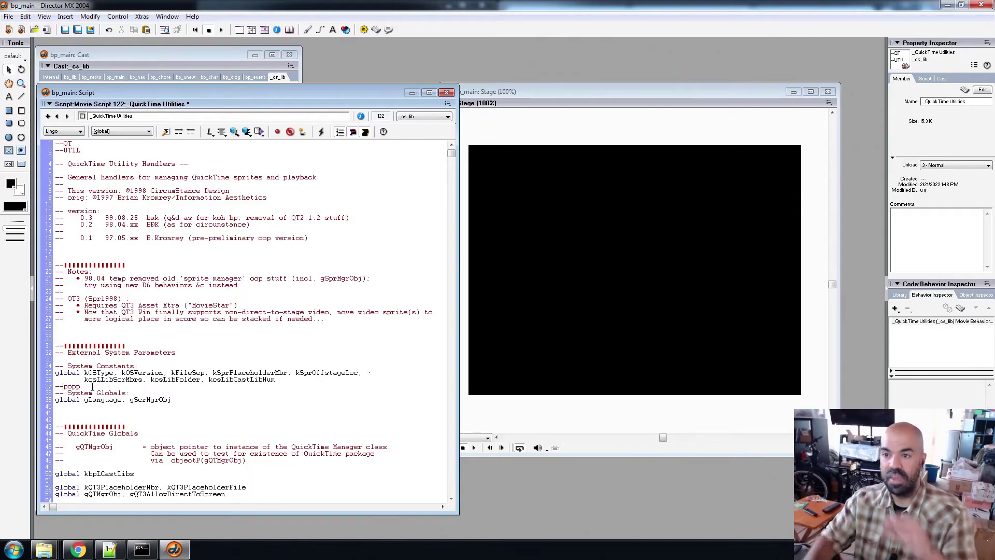
mouse_move(449, 151)
mouse_down()
mouse_move(457, 499)
mouse_move(447, 132)
mouse_up()
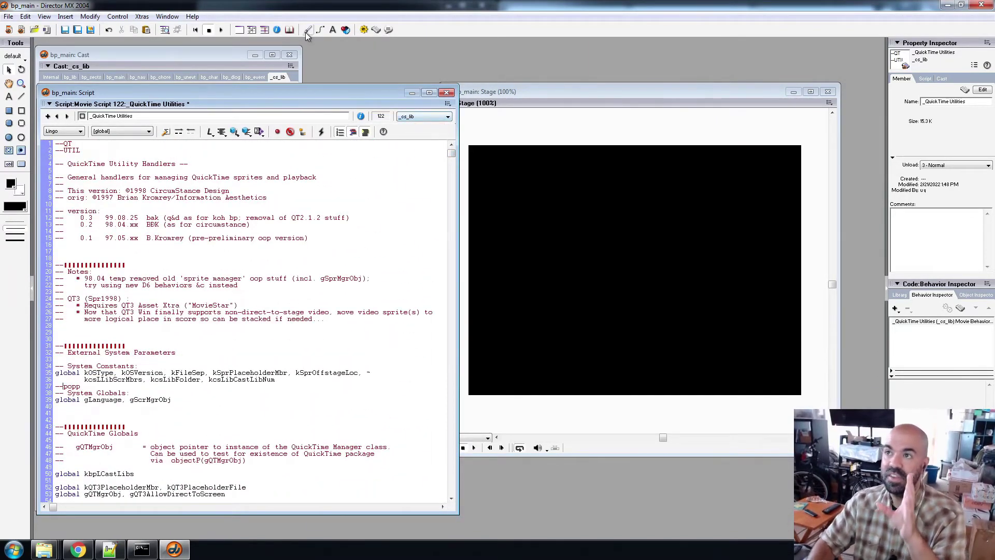
Play the movie with "popp" commented out and move the Stage window clear of the Script window.
click(223, 31)
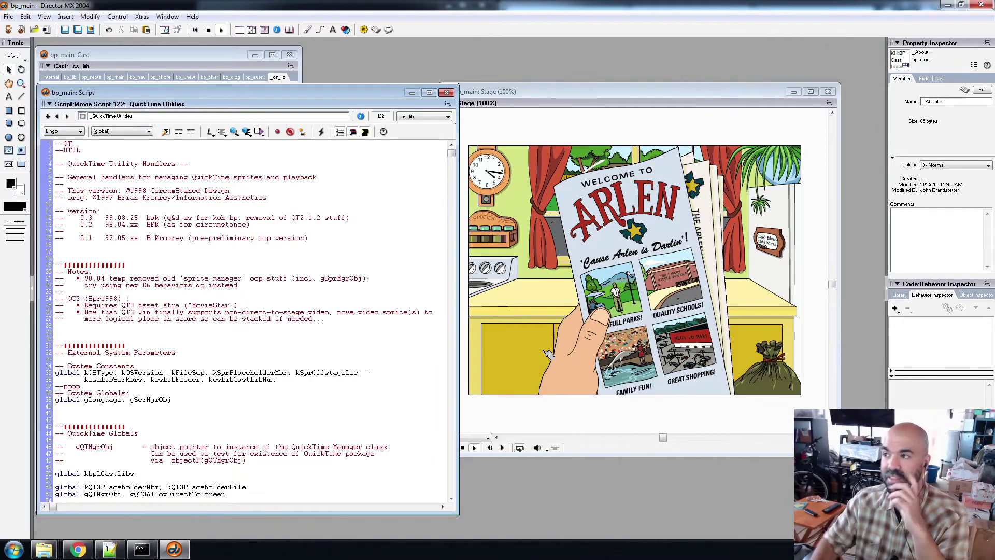
drag(689, 92, 723, 99)
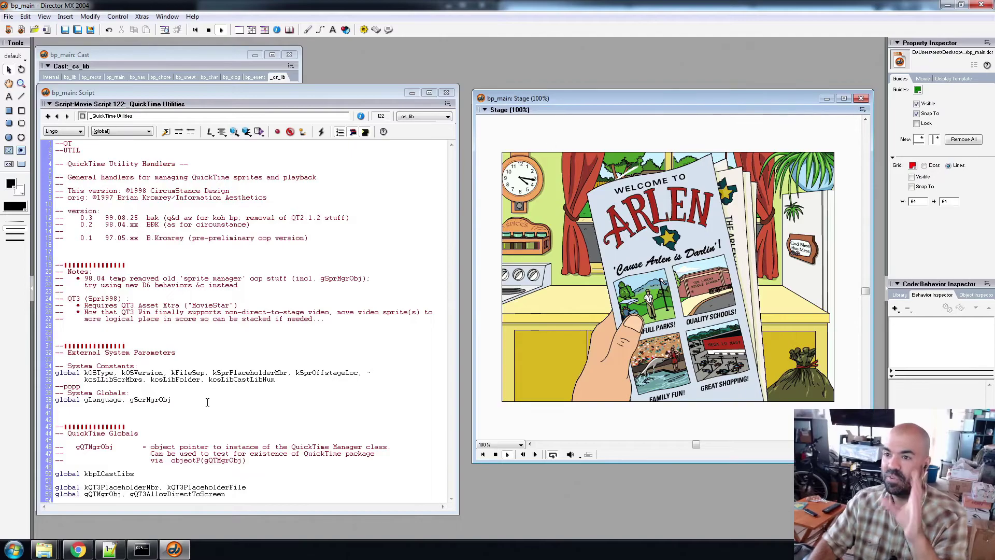
click(227, 395)
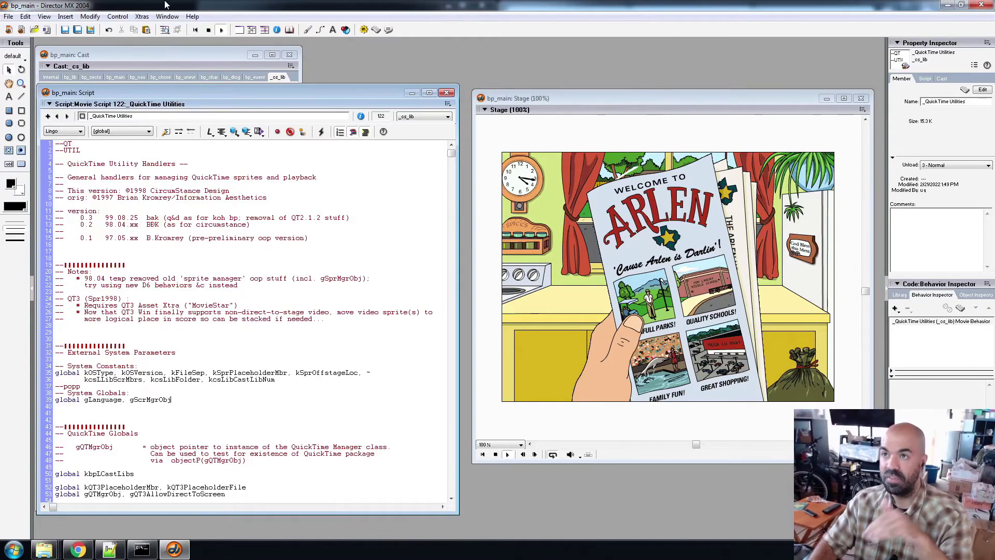
click(665, 101)
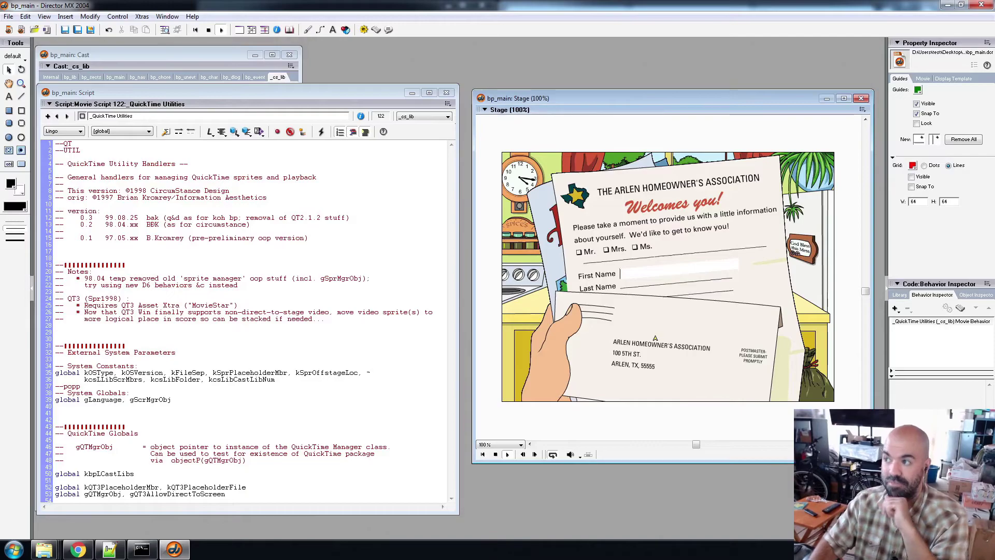
Complete the Arlen Homeowner's Association form with the title Mr. and a first and last name, and submit it with the stamp.
click(585, 253)
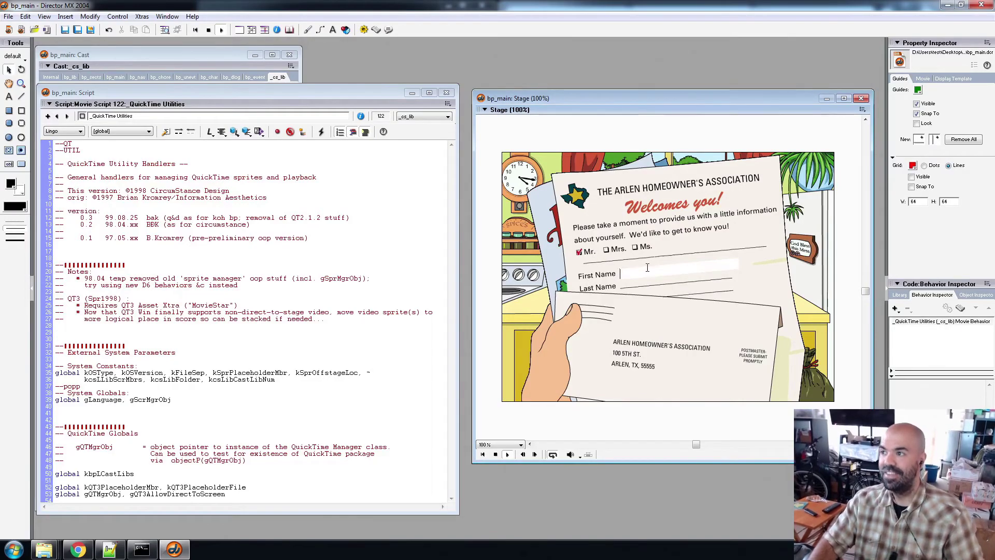
text(Lucky)
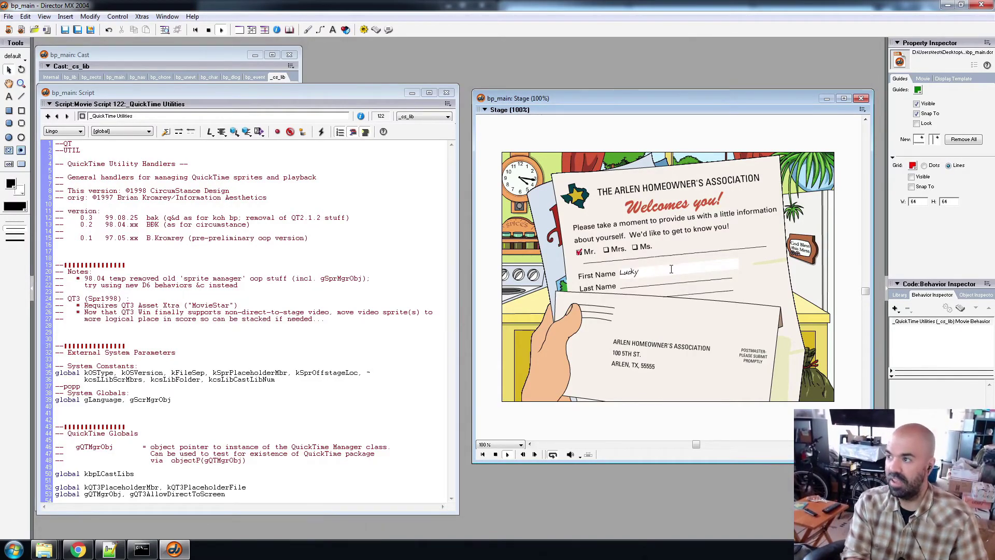
text( Kleinschmidt)
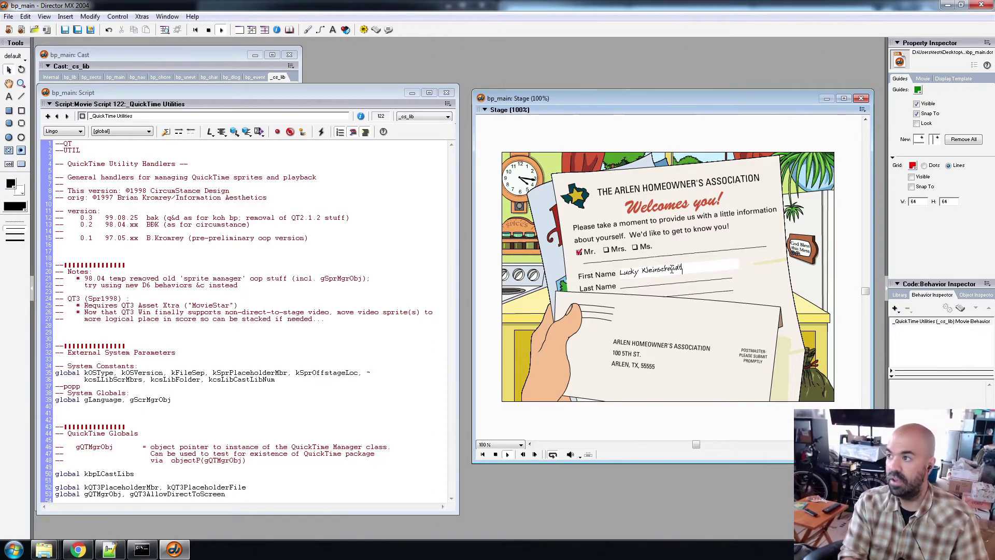
key(Tab)
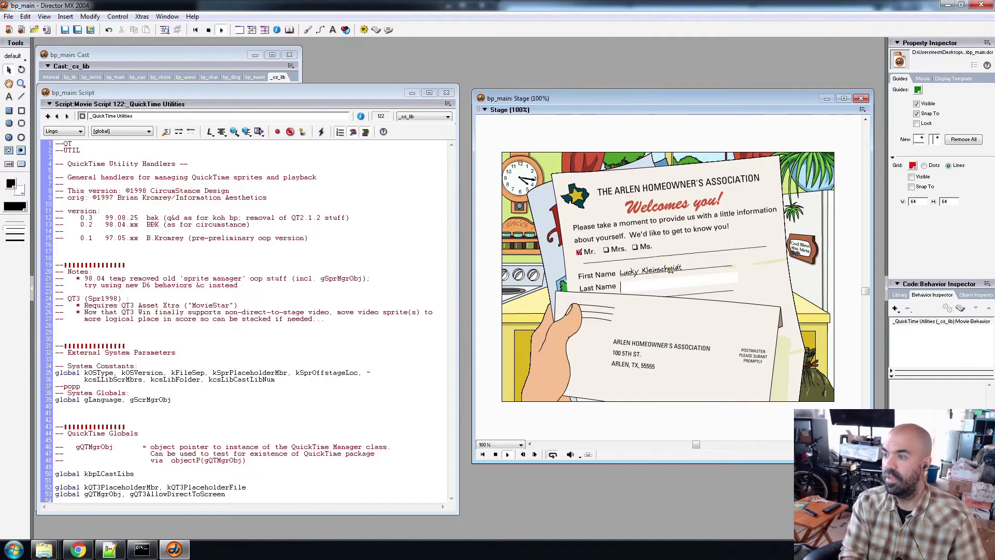
text(Popper)
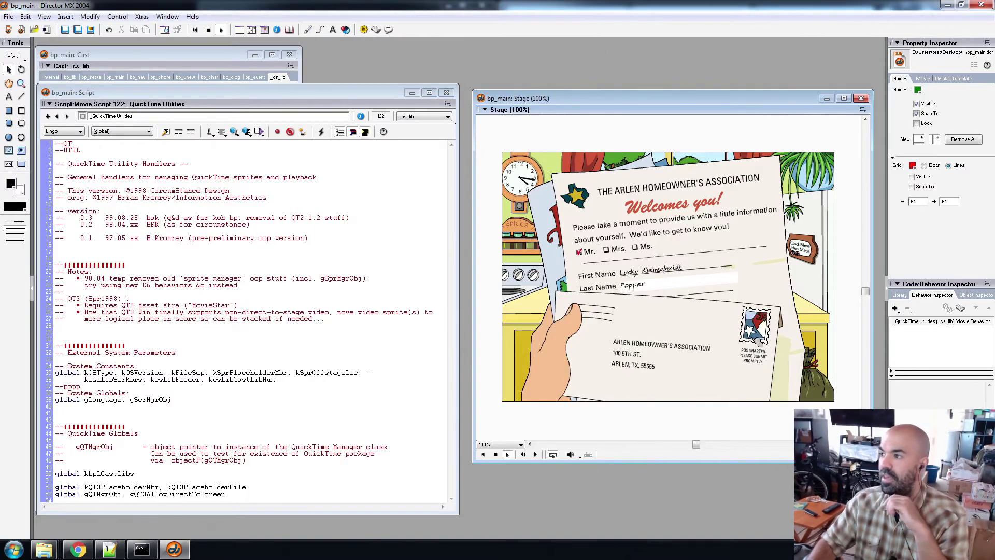
click(758, 340)
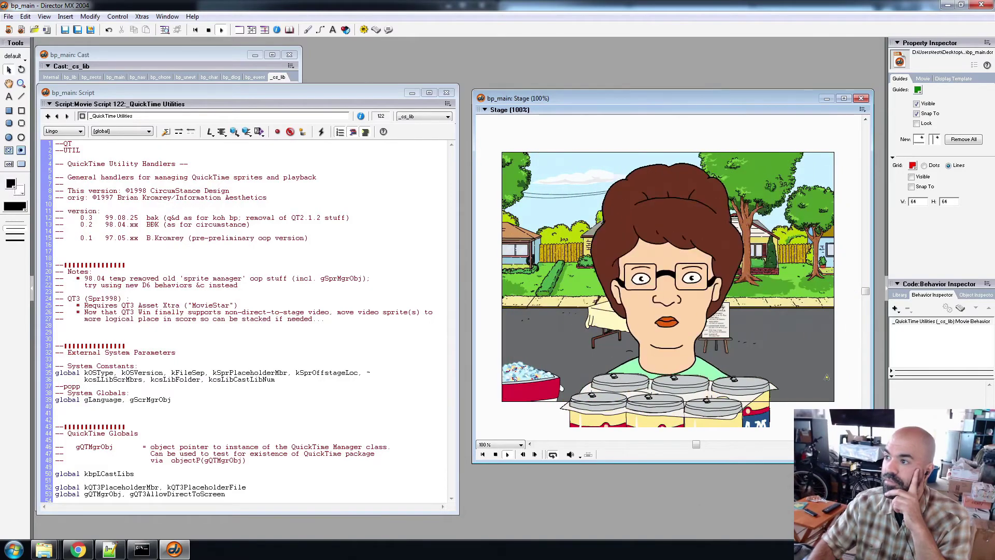
Shrink the Stage window to fit the game picture and skip the character's introduction to reach the block party scene.
drag(474, 463, 521, 390)
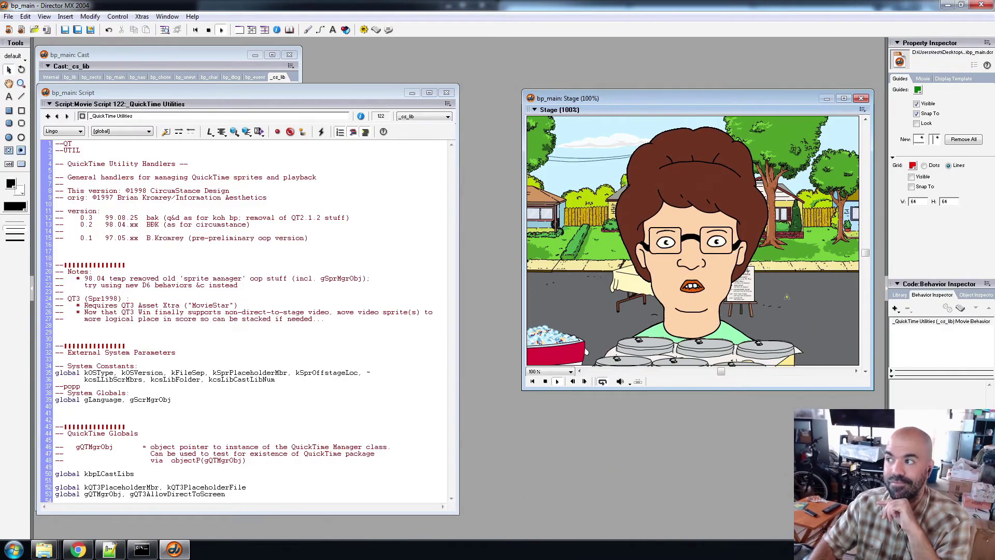
click(823, 304)
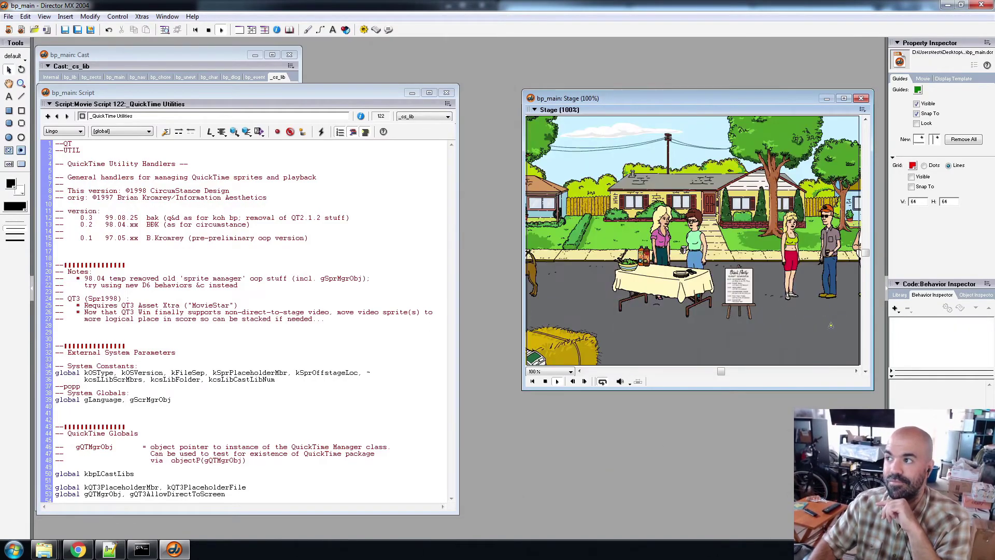